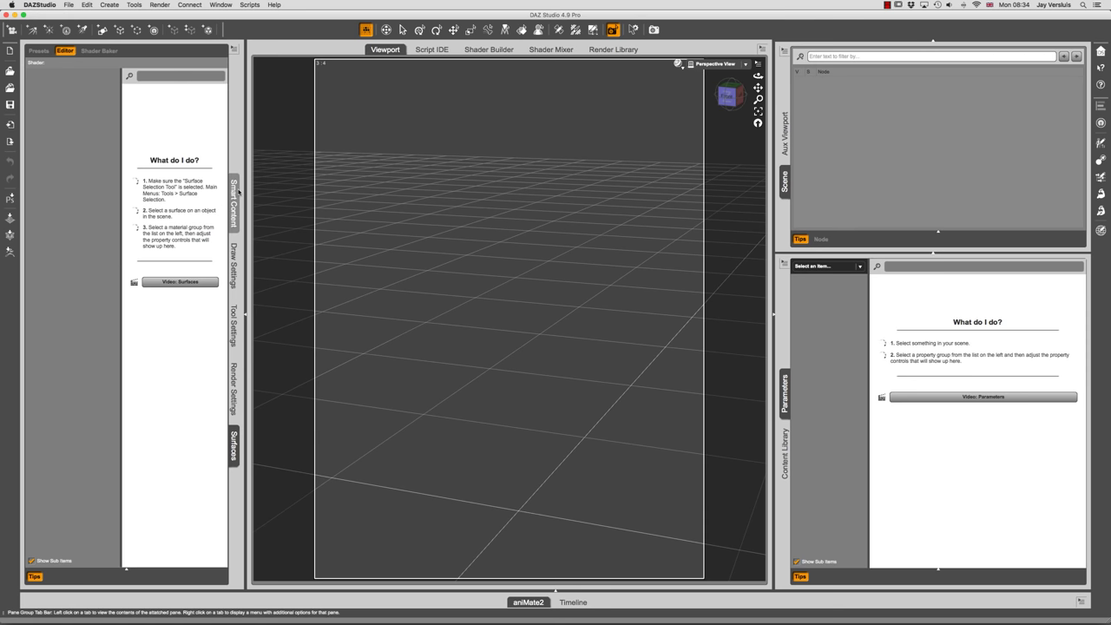
Load the Toon Crab figure from the 3D Universe Toon Crab product into the empty scene
{"action": "left_click", "coordinate": [234, 217]}
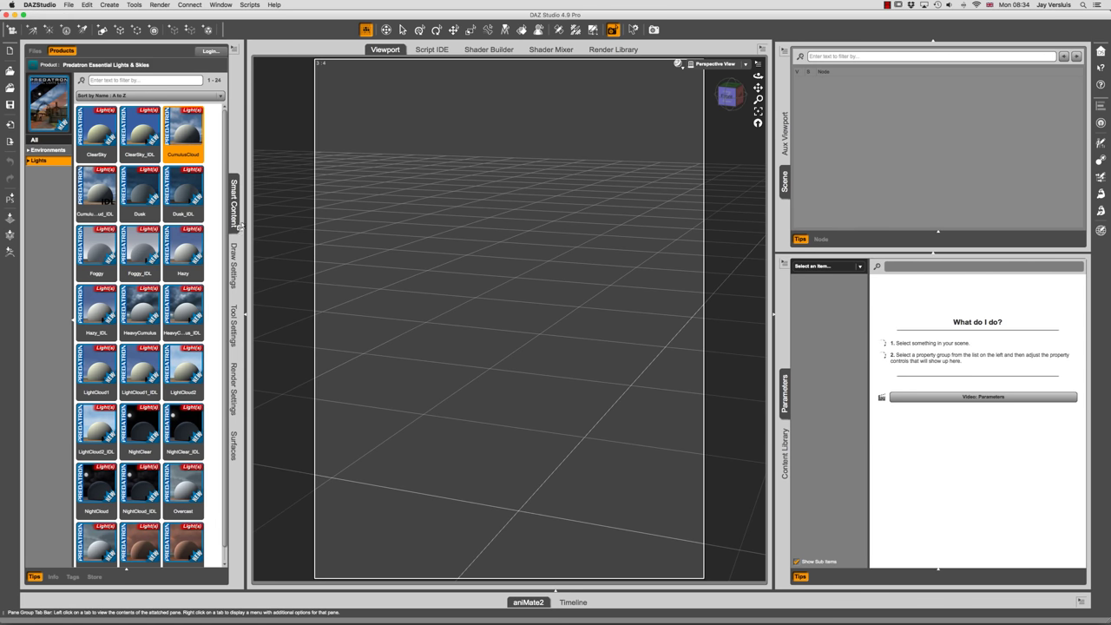
{"action": "left_click", "coordinate": [33, 65]}
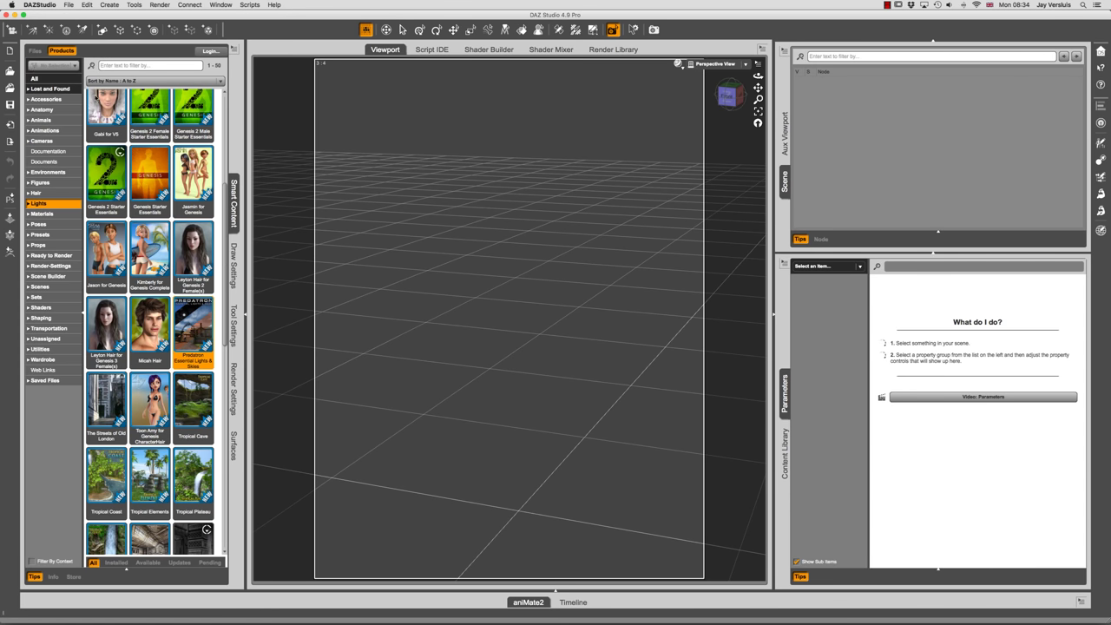
{"action": "left_click", "coordinate": [56, 185]}
{"action": "scroll", "coordinate": [169, 267], "scroll_direction": "up", "scroll_amount": 3}
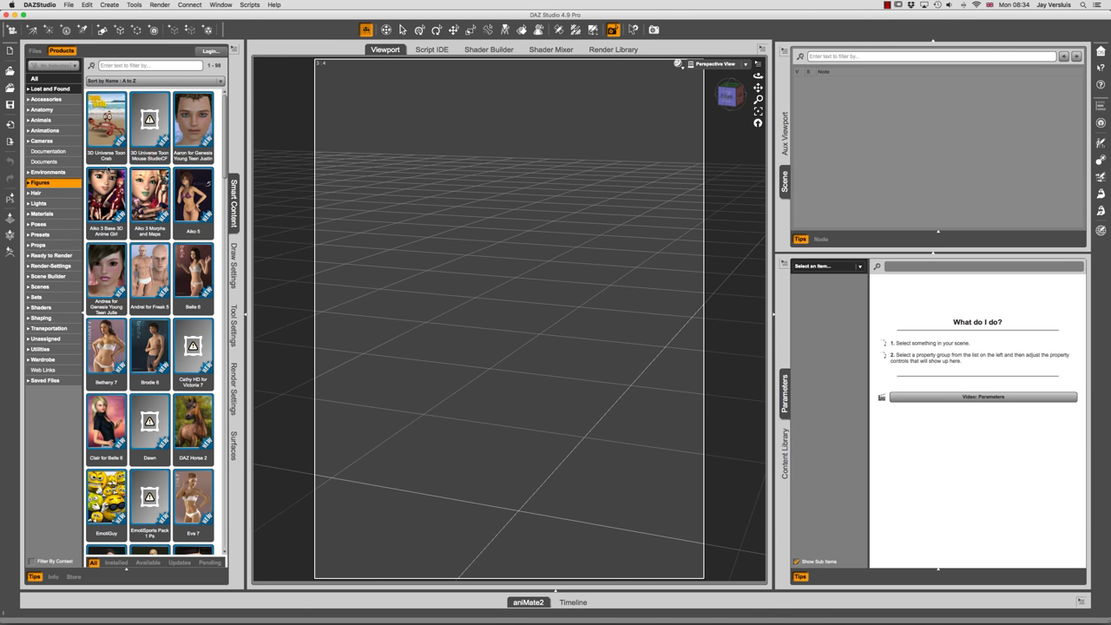
{"action": "mouse_move", "coordinate": [113, 123]}
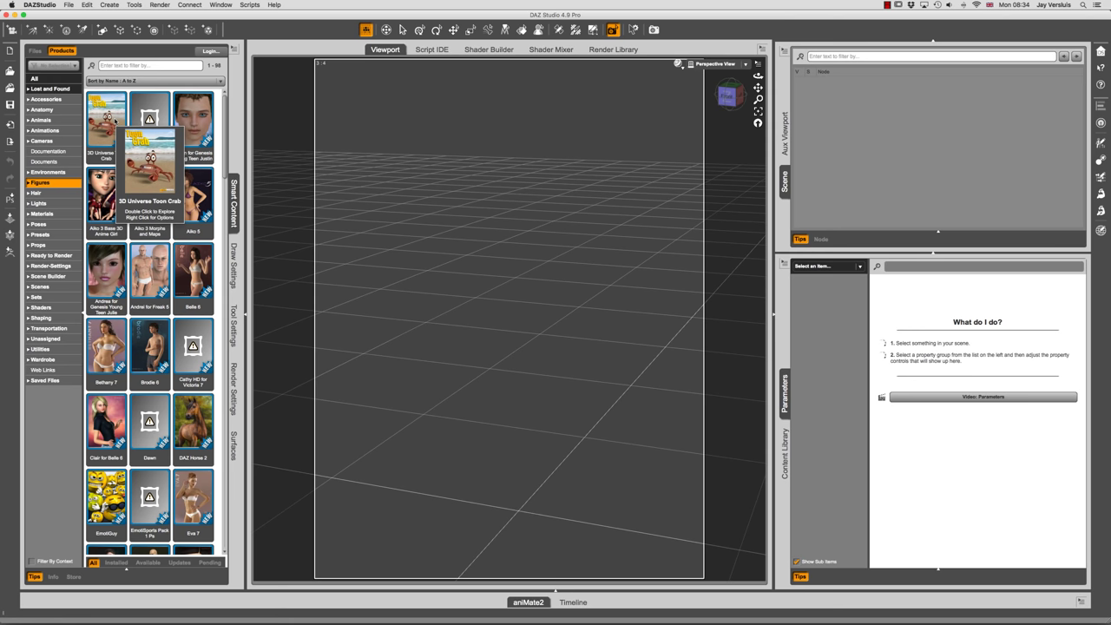
{"action": "double_click", "coordinate": [114, 121]}
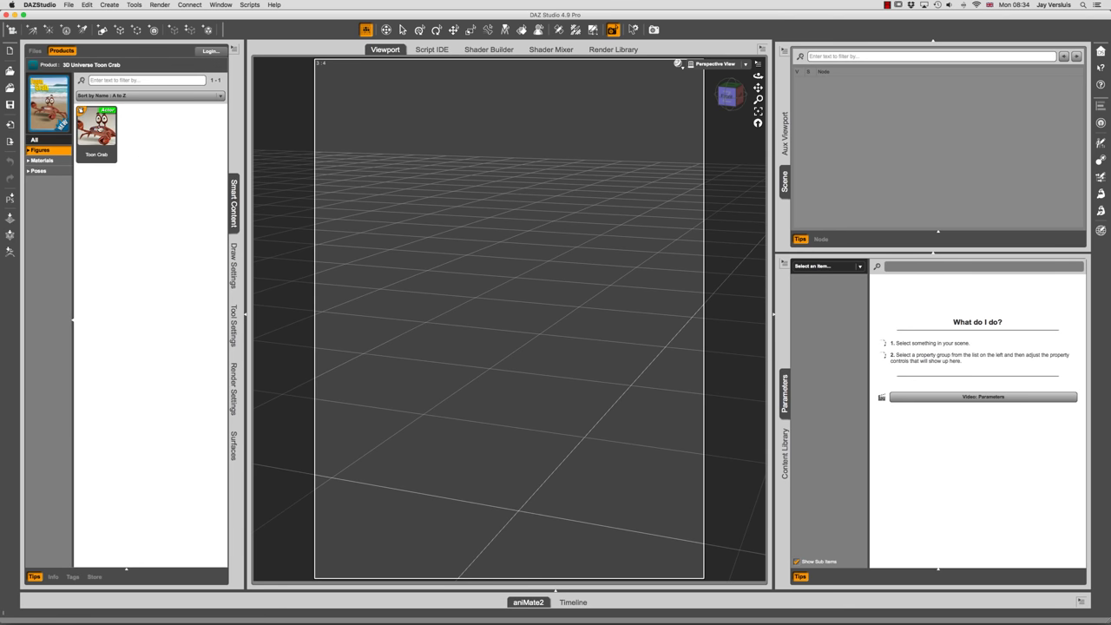
{"action": "double_click", "coordinate": [100, 131]}
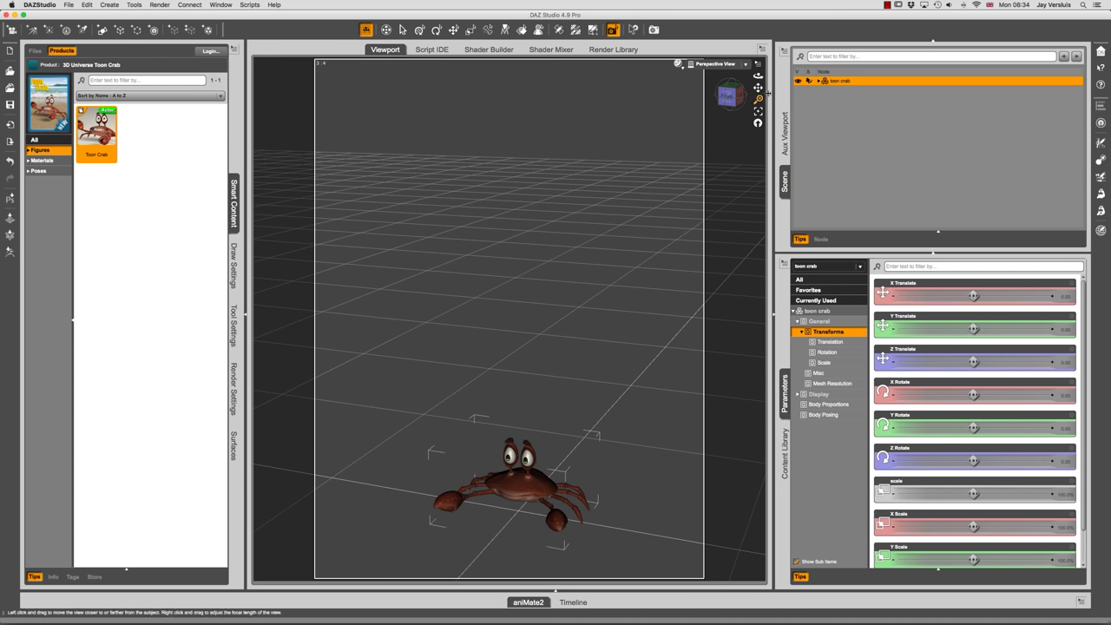
Stop the IPR render in the auxiliary viewport and return to the scene node list
{"action": "left_click", "coordinate": [785, 124]}
{"action": "left_click", "coordinate": [785, 50]}
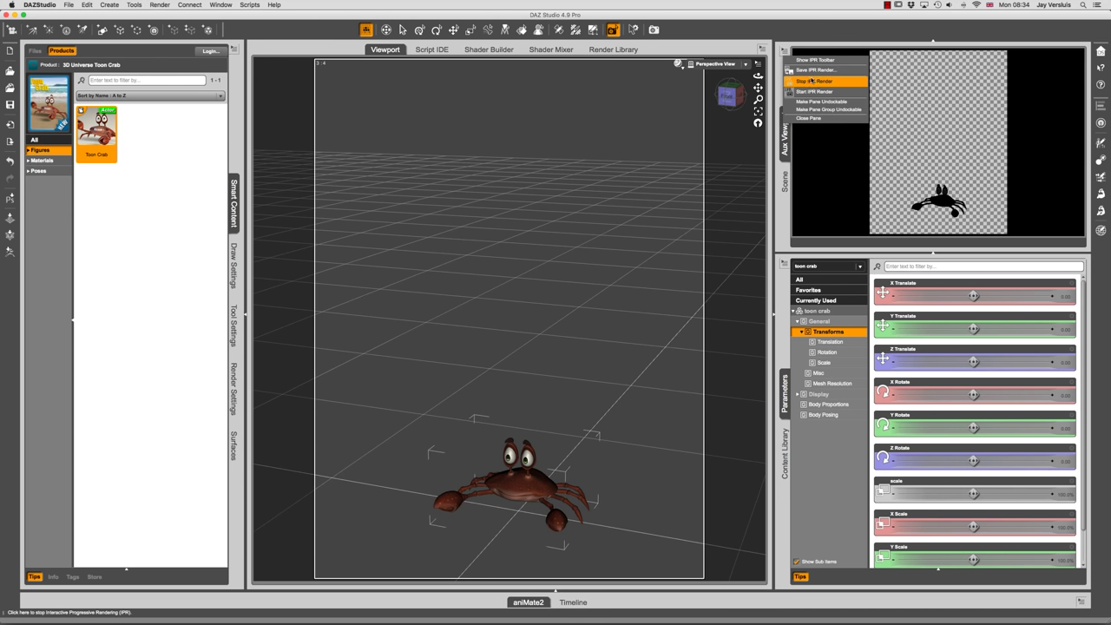
{"action": "left_click", "coordinate": [811, 81]}
{"action": "left_click", "coordinate": [785, 181]}
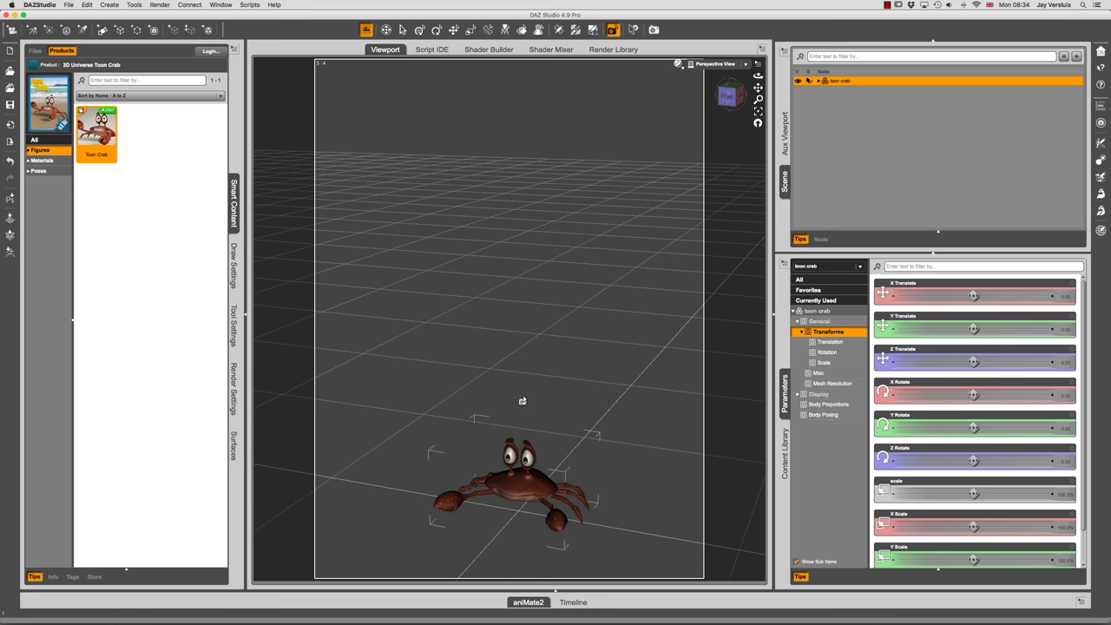
Apply the Pose 01 preset from the product's Poses category to the toon crab
{"action": "mouse_move", "coordinate": [495, 404]}
{"action": "left_mouse_down", "text": "alt"}
{"action": "mouse_move", "coordinate": [496, 427]}
{"action": "mouse_move", "coordinate": [496, 417]}
{"action": "left_mouse_up", "text": "alt"}
{"action": "scroll", "coordinate": [509, 434], "scroll_direction": "up", "scroll_amount": 5}
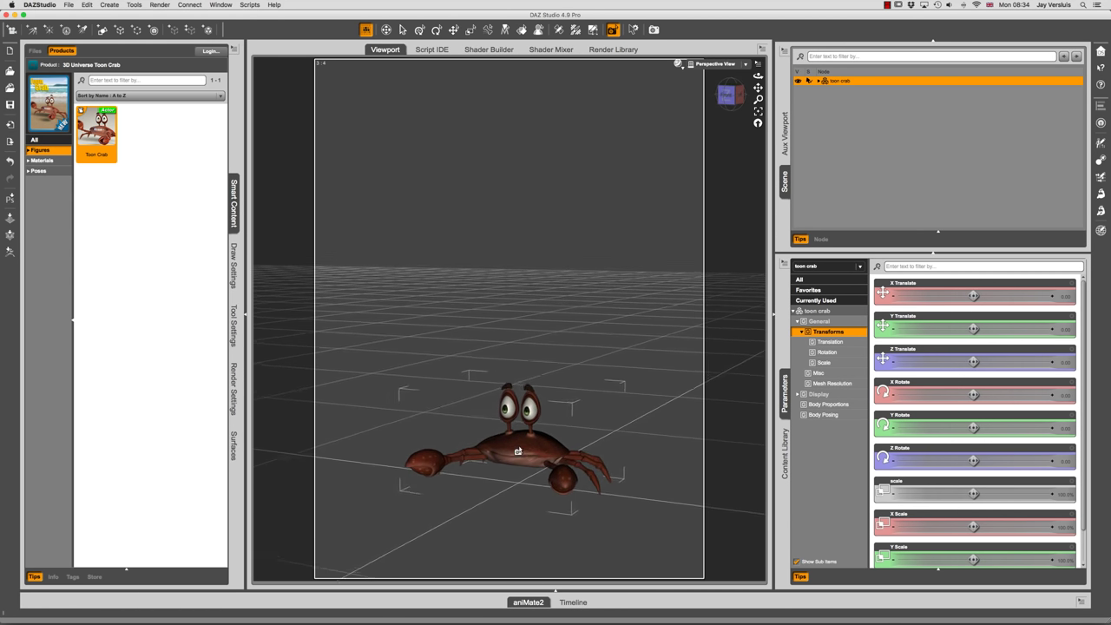
{"action": "mouse_move", "coordinate": [519, 469]}
{"action": "left_mouse_down", "text": "alt"}
{"action": "mouse_move", "coordinate": [519, 452]}
{"action": "mouse_move", "coordinate": [515, 465]}
{"action": "left_mouse_up", "text": "alt"}
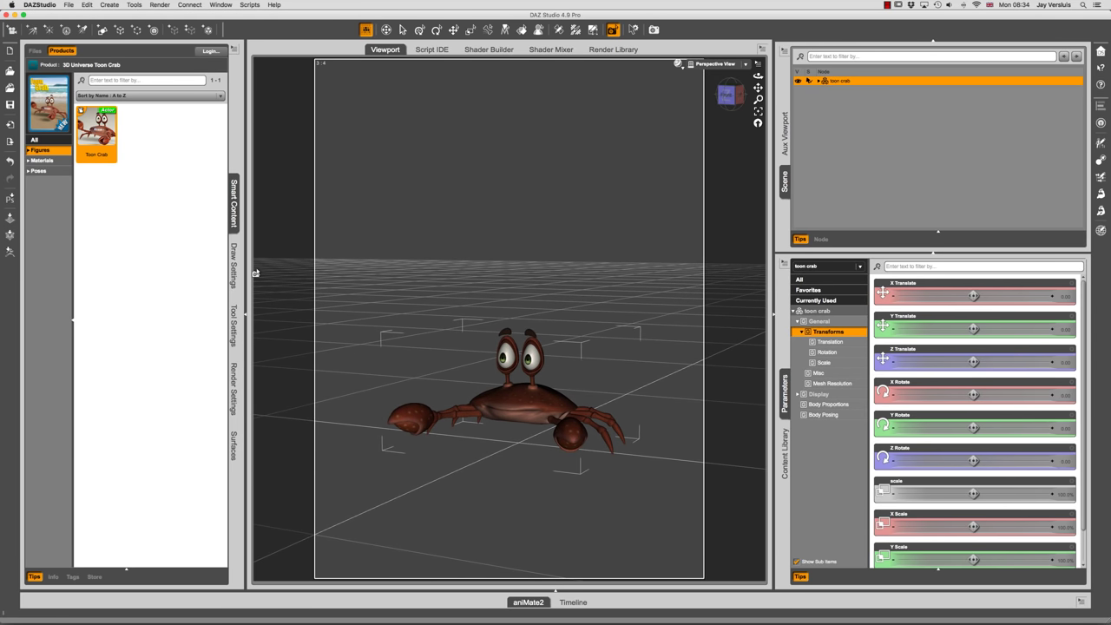
{"action": "left_click", "coordinate": [42, 161]}
{"action": "left_click", "coordinate": [41, 171]}
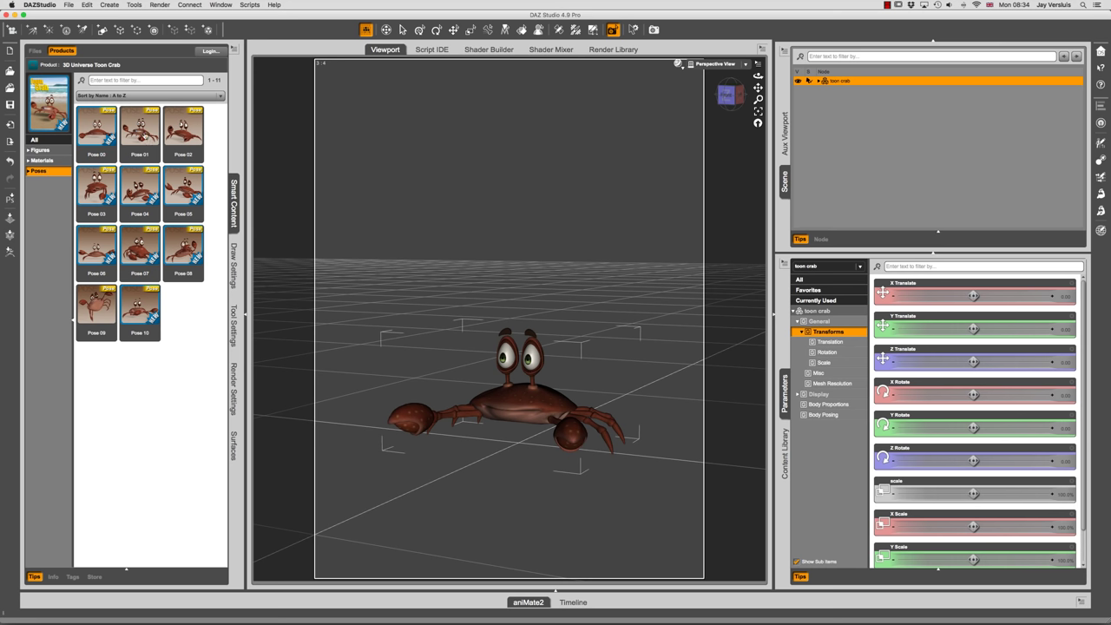
{"action": "left_click", "coordinate": [140, 129]}
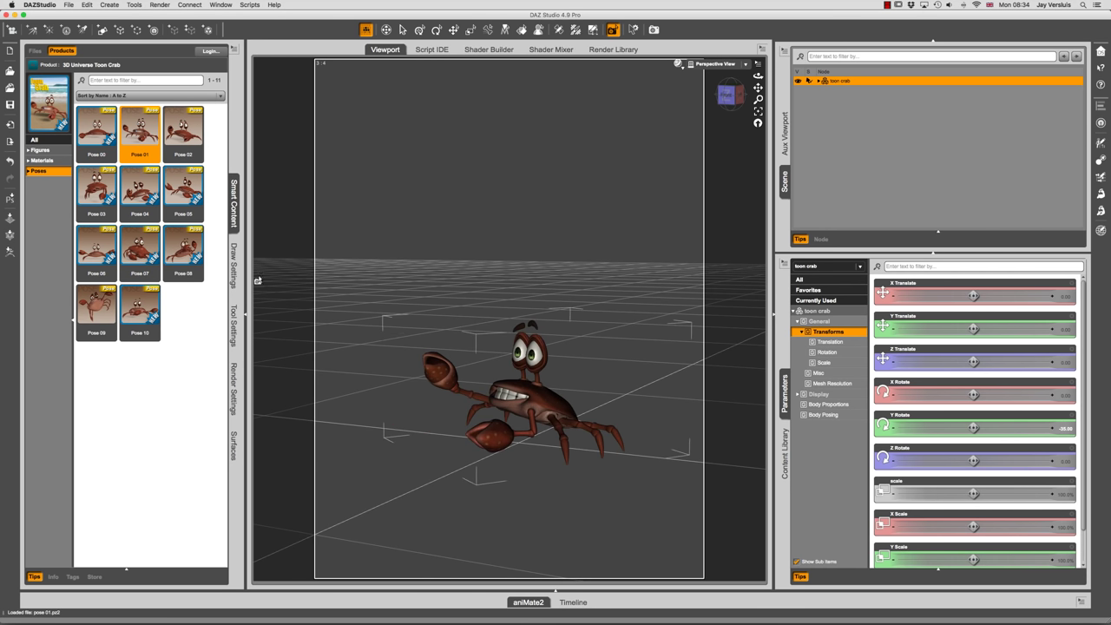
Frame the posed crab closely from the front, run a test render without added lights and close the render
{"action": "left_click_drag", "start_coordinate": [439, 482], "coordinate": [373, 482]}
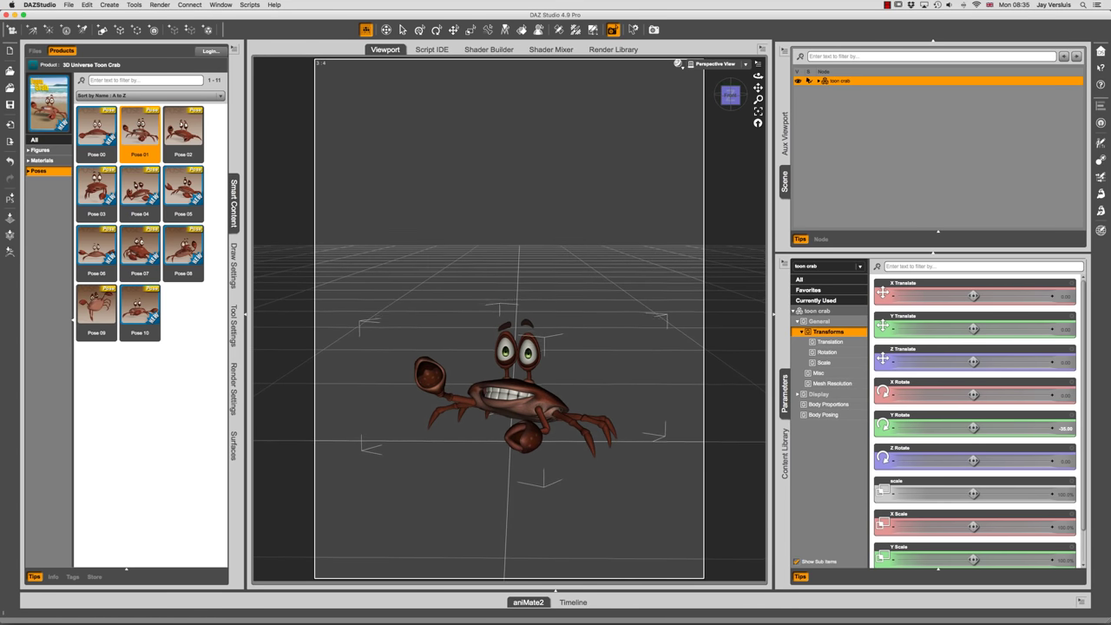
{"action": "scroll", "coordinate": [437, 486], "scroll_direction": "up", "scroll_amount": 5}
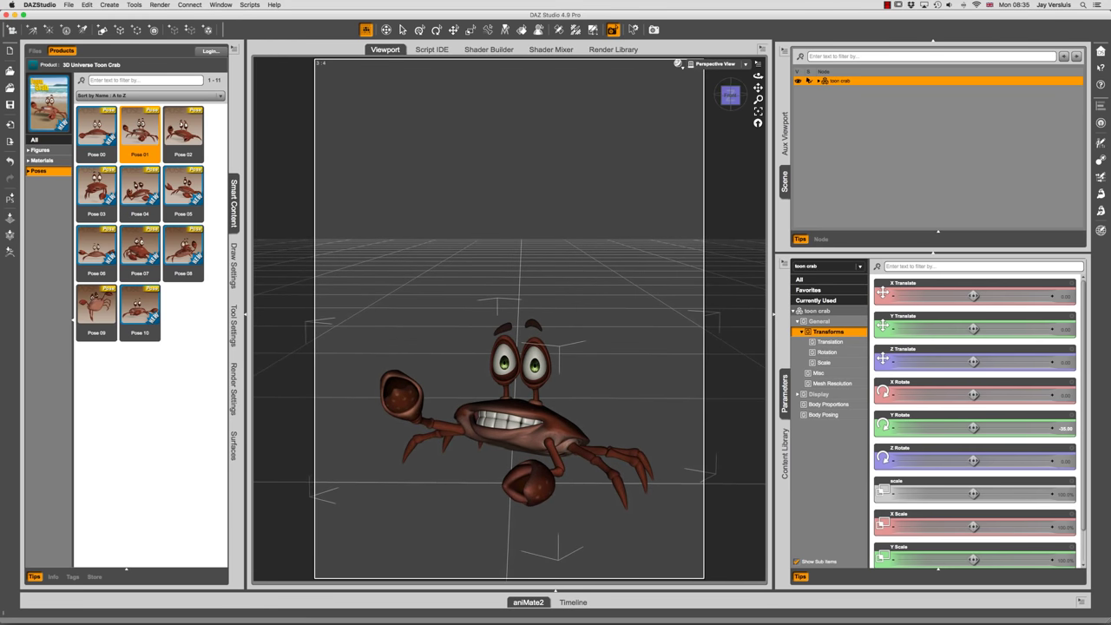
{"action": "left_click_drag", "start_coordinate": [397, 480], "coordinate": [410, 500]}
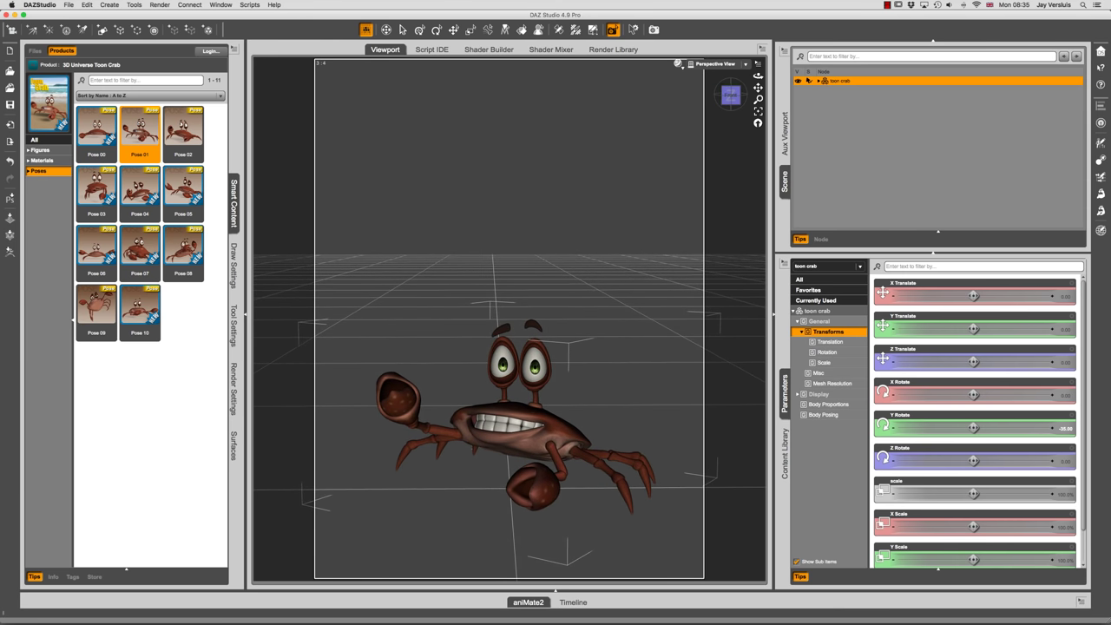
{"action": "left_click_drag", "start_coordinate": [411, 513], "coordinate": [409, 501]}
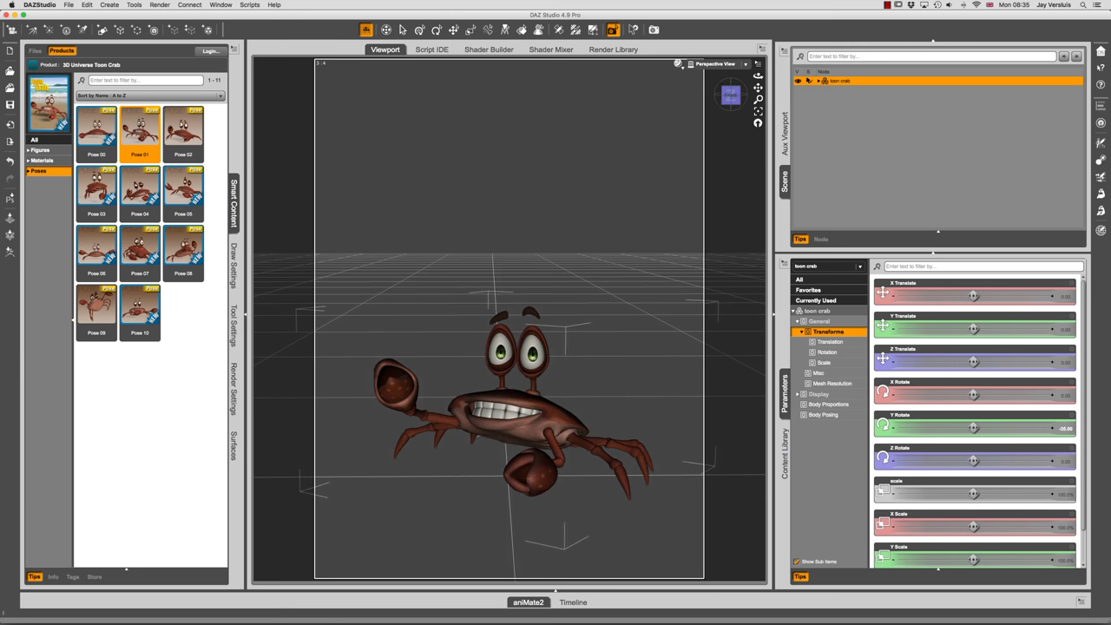
{"action": "key", "text": "super+r"}
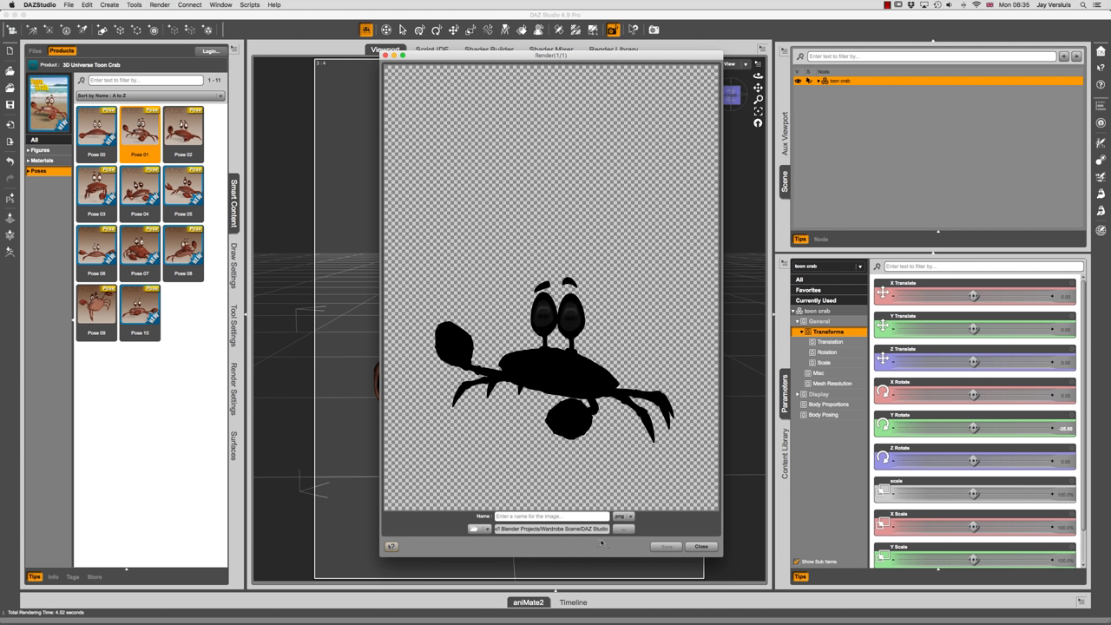
{"action": "left_click", "coordinate": [701, 546]}
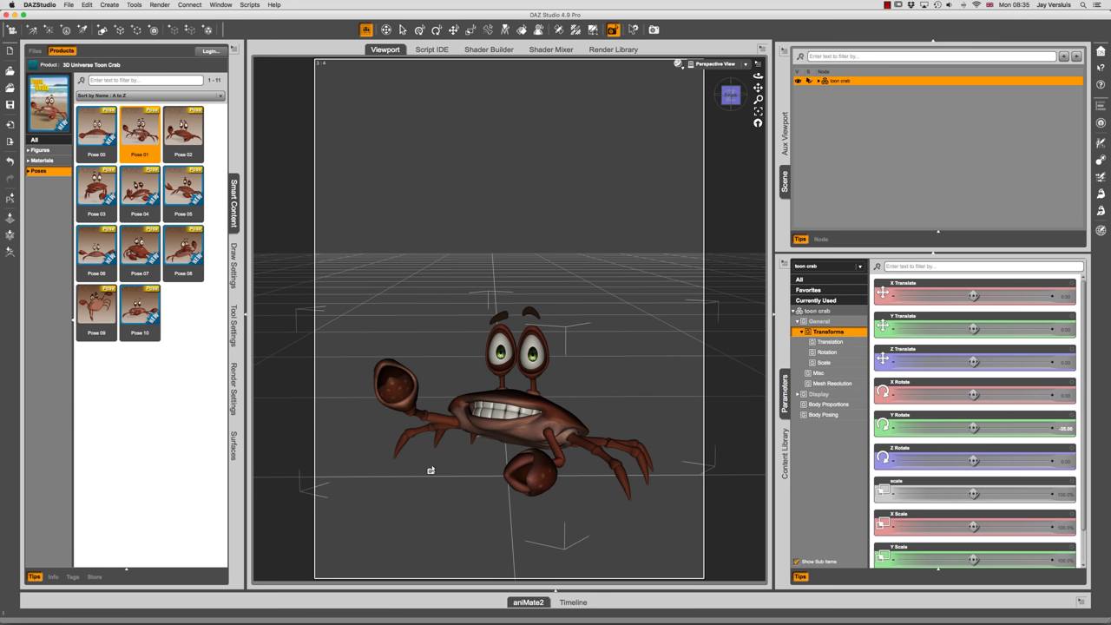
Load the CumulusCloud light preset from the Predatron Essential Lights & Skies product into the crab scene
{"action": "left_click_drag", "start_coordinate": [431, 470], "coordinate": [486, 477]}
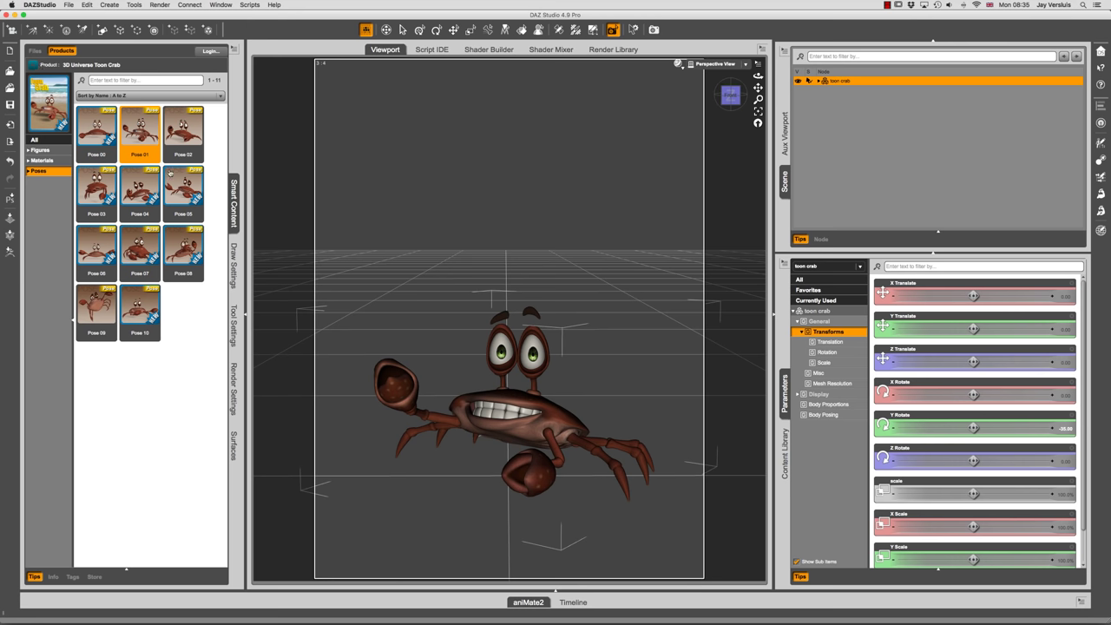
{"action": "left_click", "coordinate": [35, 68]}
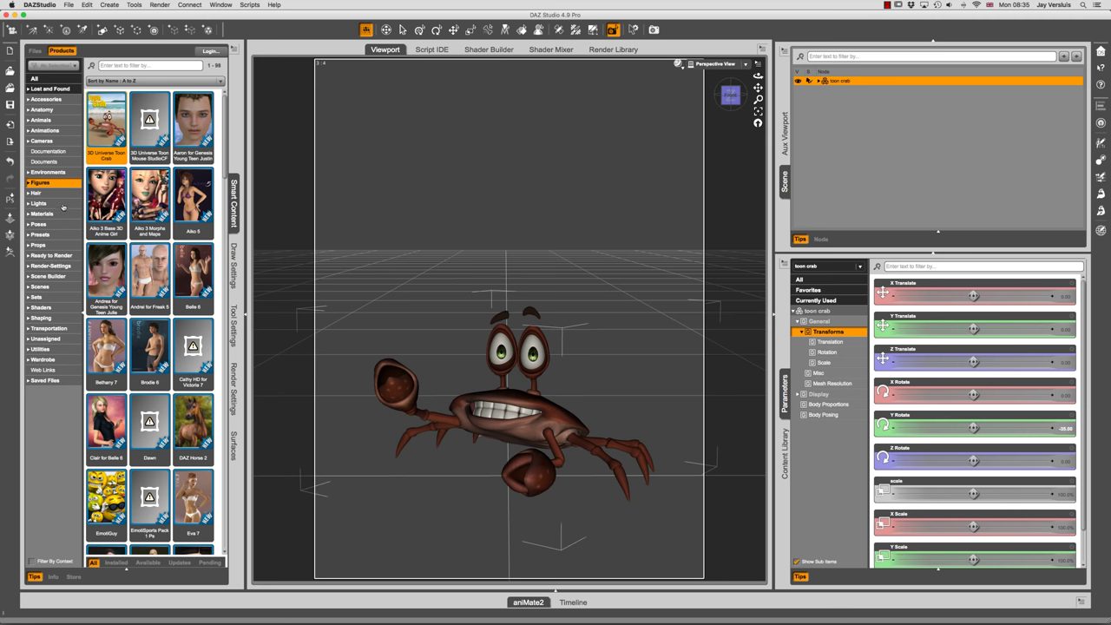
{"action": "left_click", "coordinate": [63, 205]}
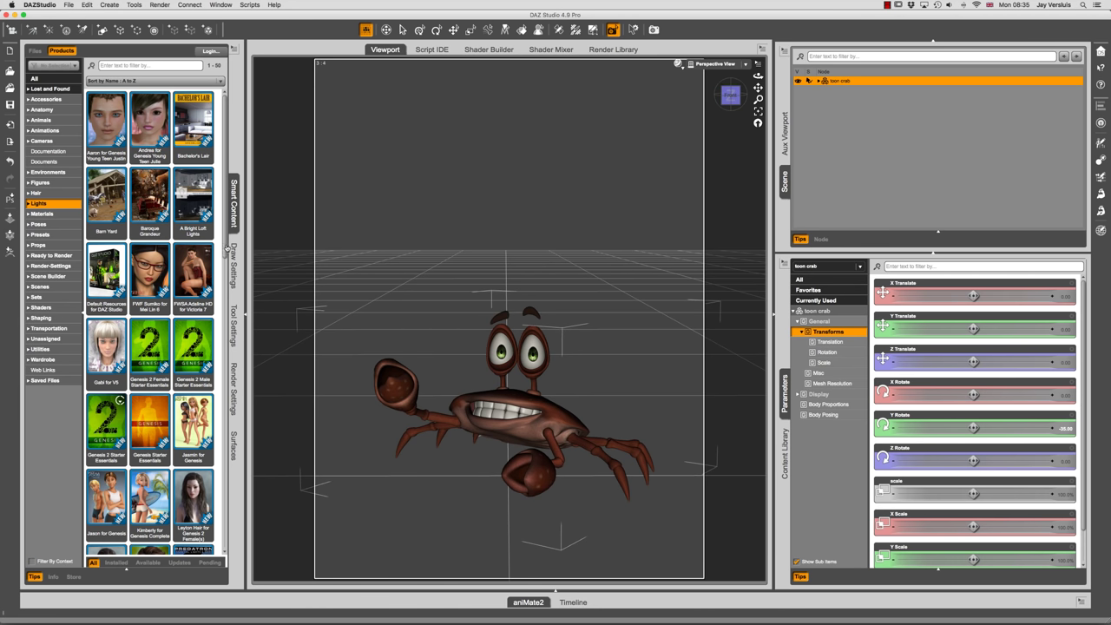
{"action": "left_click_drag", "start_coordinate": [226, 249], "coordinate": [227, 344]}
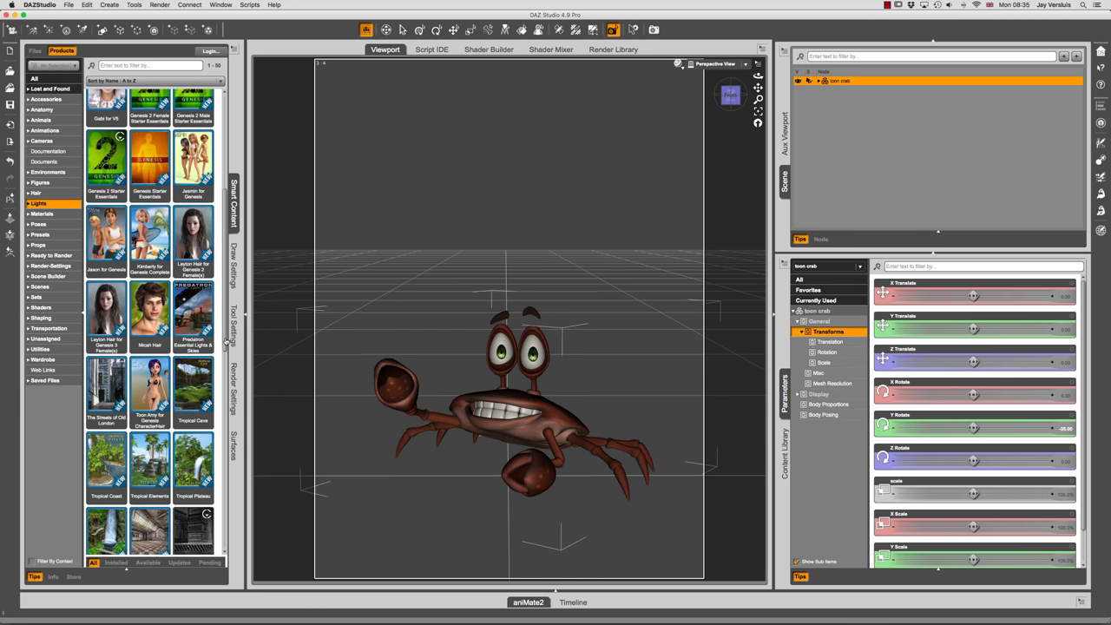
{"action": "mouse_move", "coordinate": [195, 319]}
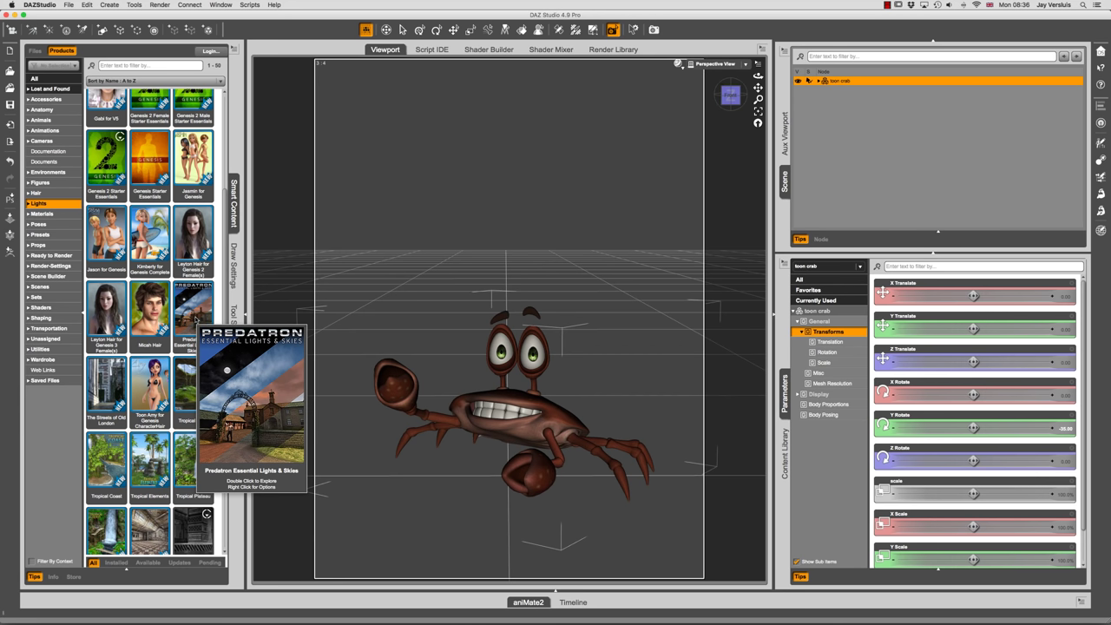
{"action": "double_click", "coordinate": [195, 320]}
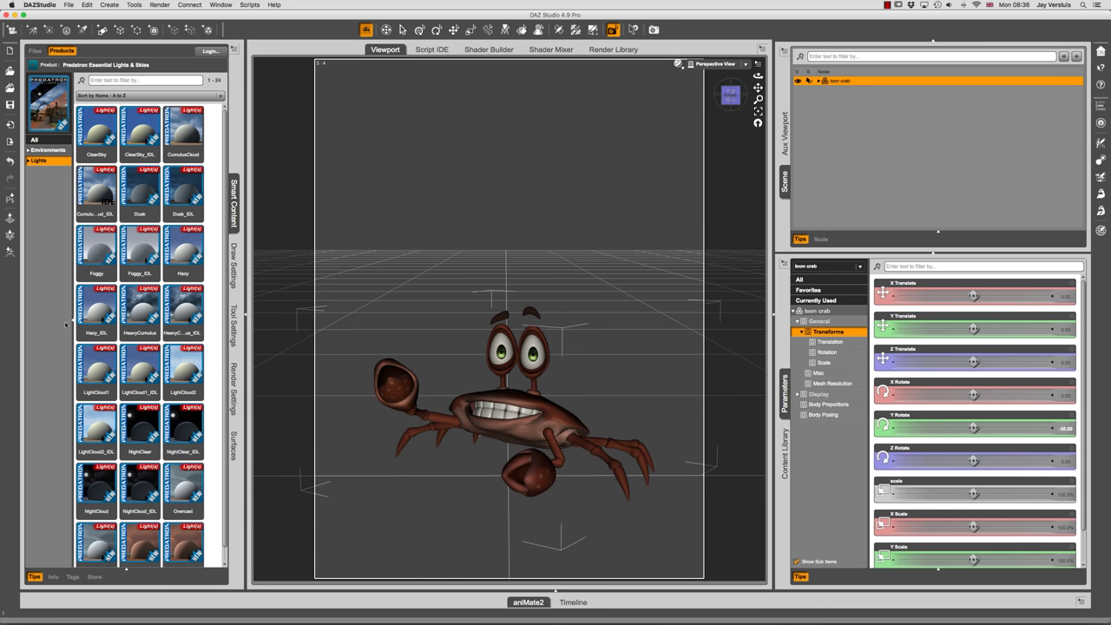
{"action": "mouse_move", "coordinate": [180, 290]}
{"action": "double_click", "coordinate": [195, 134]}
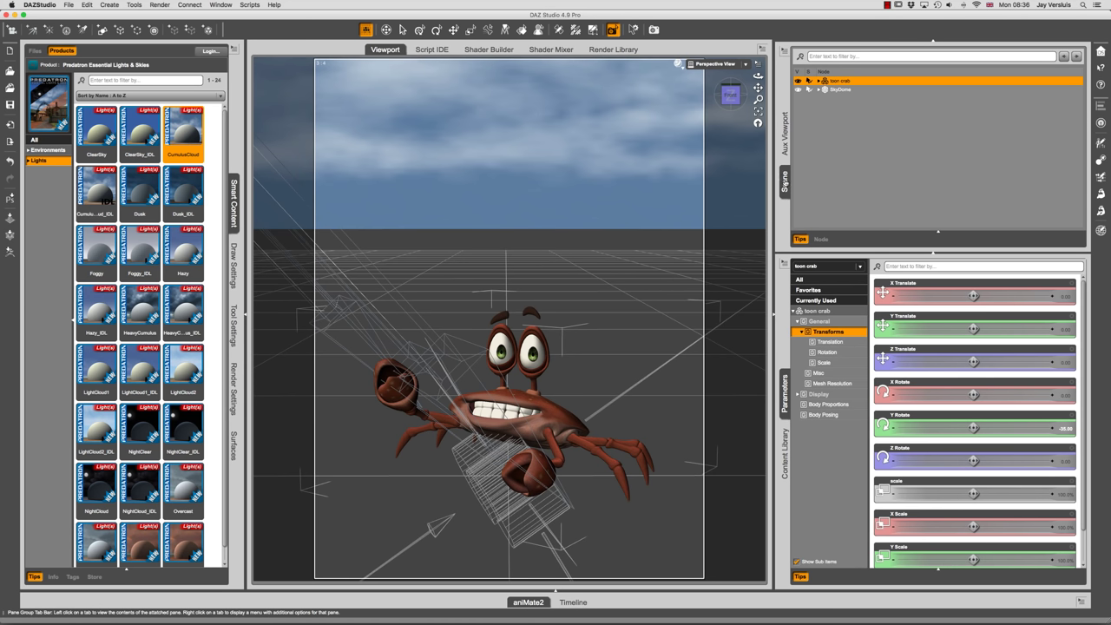
Hide the SkyDome and inspect the Specular and UberEnvironment2 lights nested under its Sun node
{"action": "left_click", "coordinate": [840, 90]}
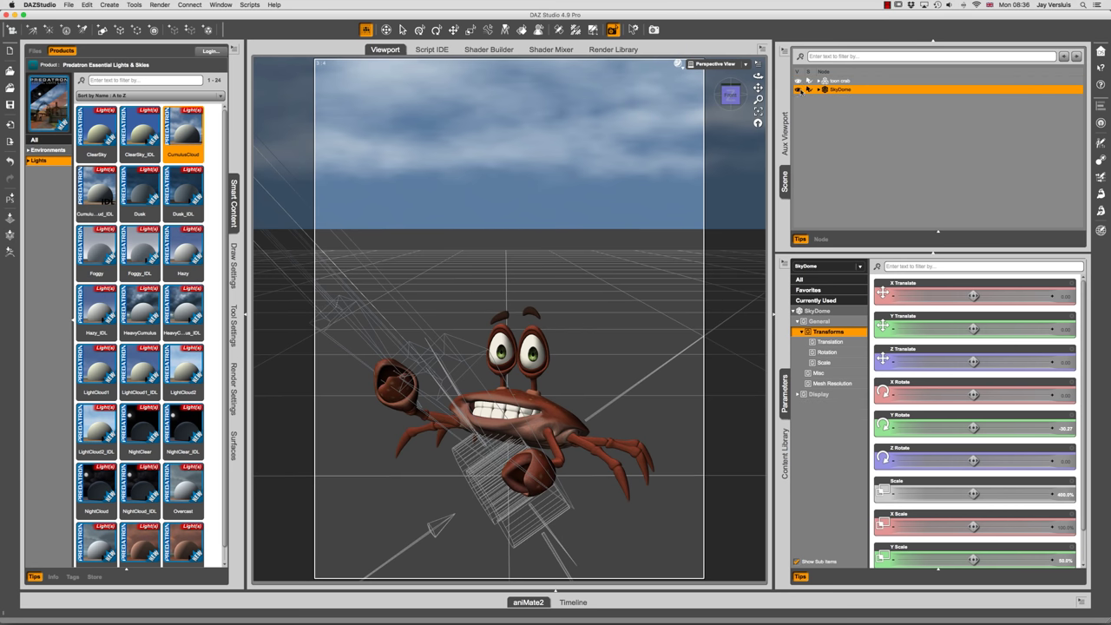
{"action": "left_click", "coordinate": [798, 89]}
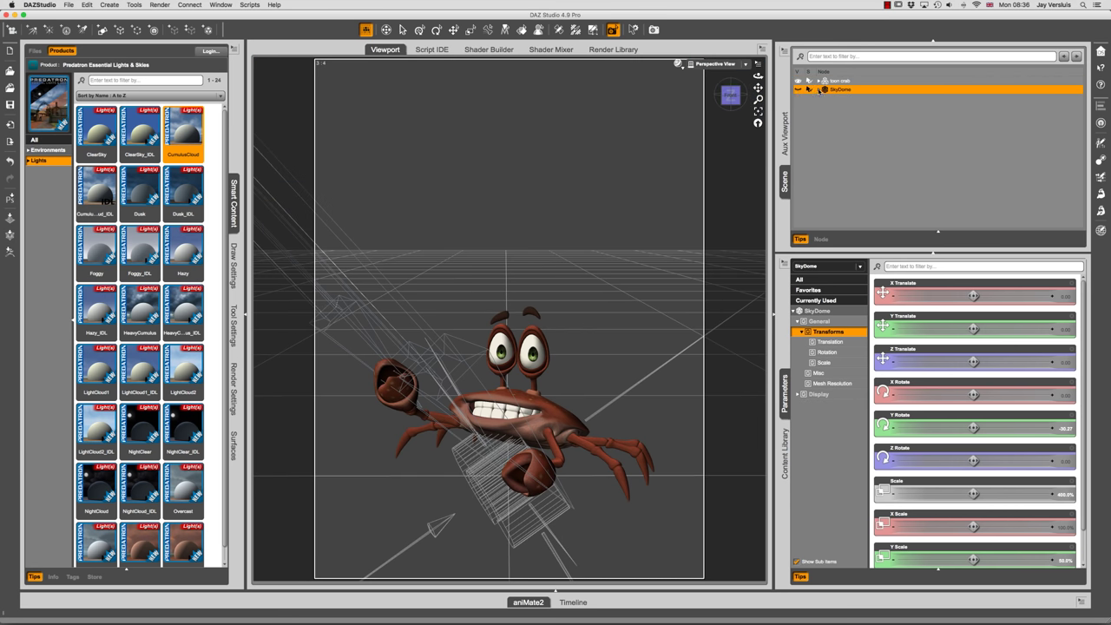
{"action": "left_click", "coordinate": [818, 89]}
{"action": "left_click", "coordinate": [823, 99]}
{"action": "left_click", "coordinate": [854, 115]}
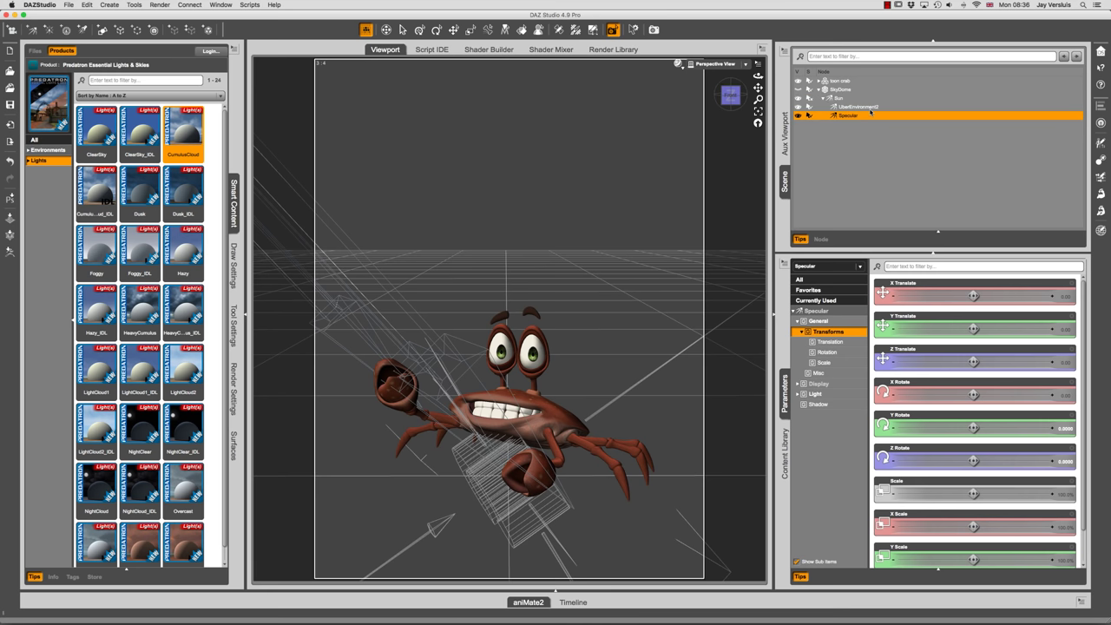
{"action": "left_click", "coordinate": [870, 107]}
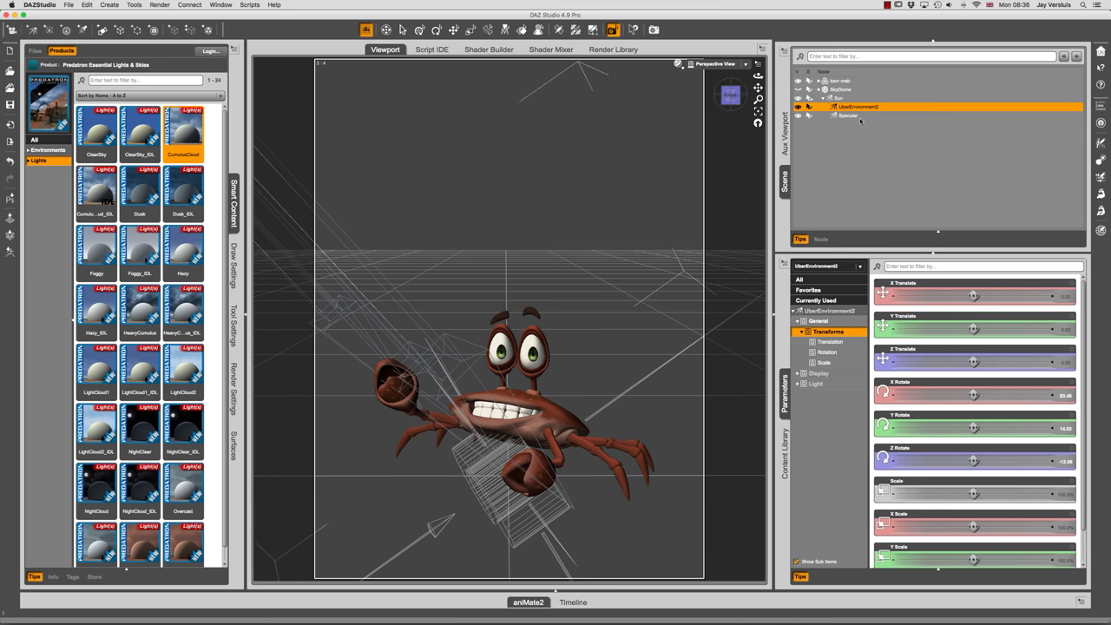
{"action": "left_click", "coordinate": [820, 90]}
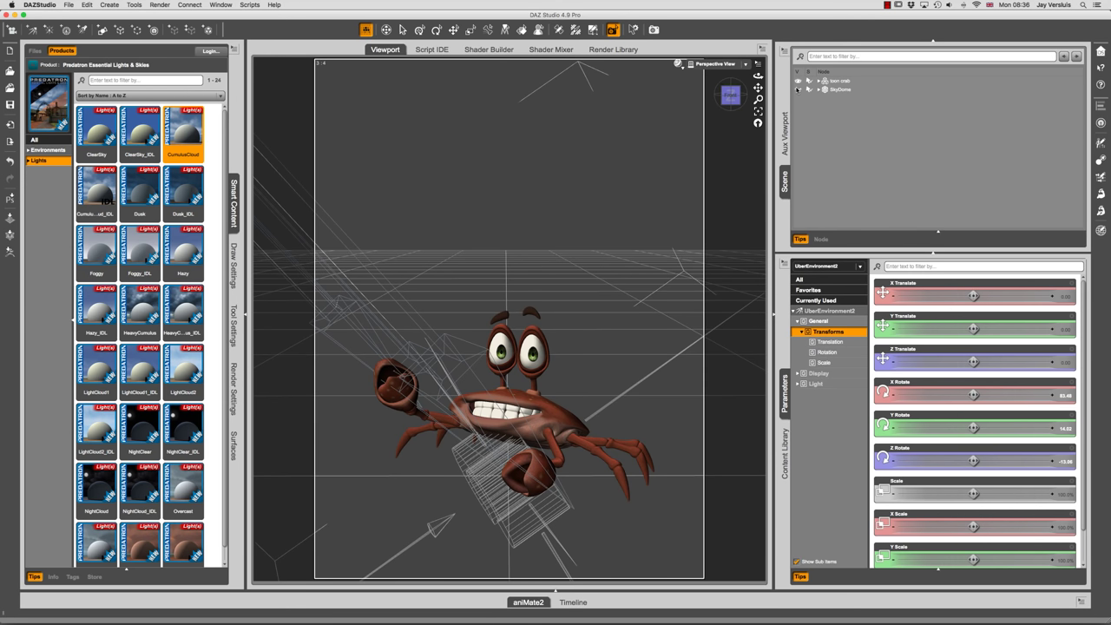
Render the lit crab with the SkyDome hidden, and close the render without saving it
{"action": "left_click", "coordinate": [798, 89]}
{"action": "left_click", "coordinate": [798, 89]}
{"action": "key", "text": "super+r"}
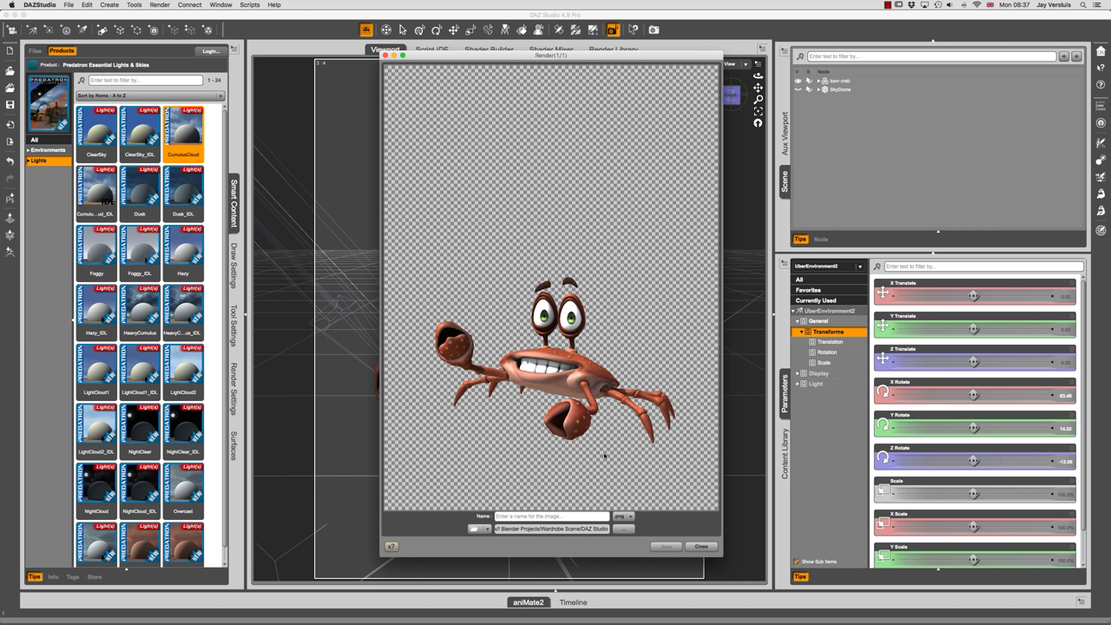
{"action": "left_click", "coordinate": [702, 547]}
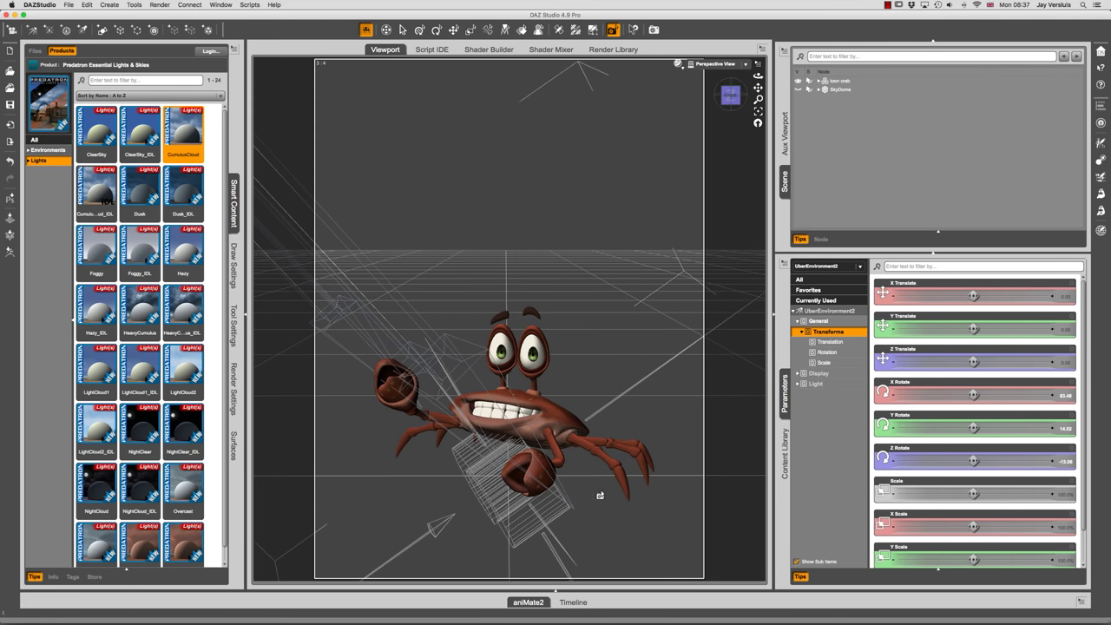
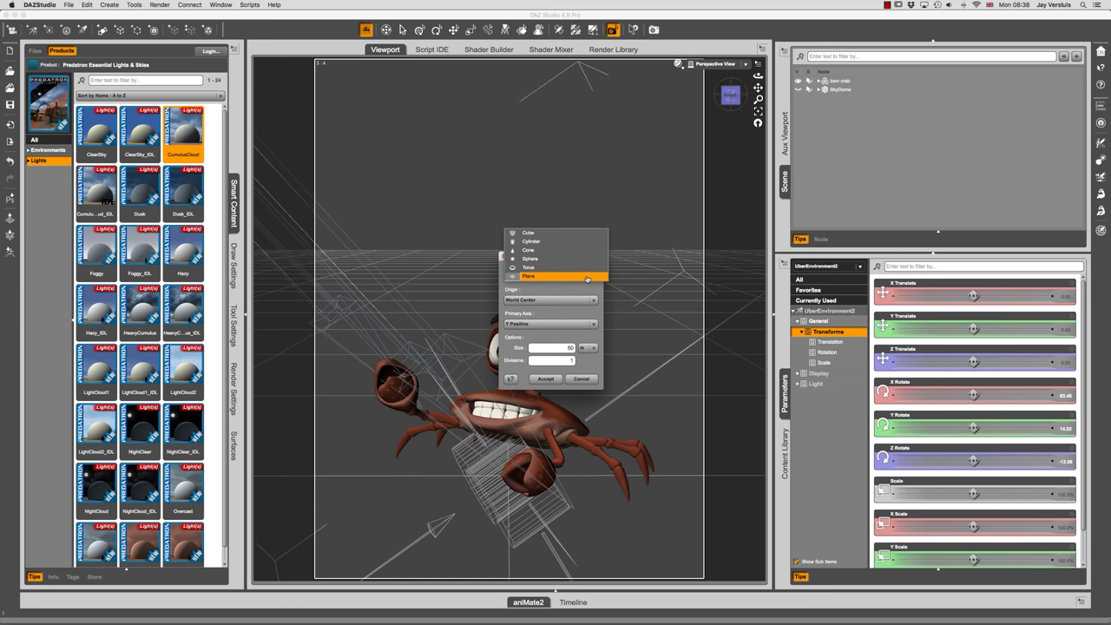
Create a plane primitive at World Center with Y Positive primary axis, size 50 m and 1 division
{"action": "left_click", "coordinate": [587, 277]}
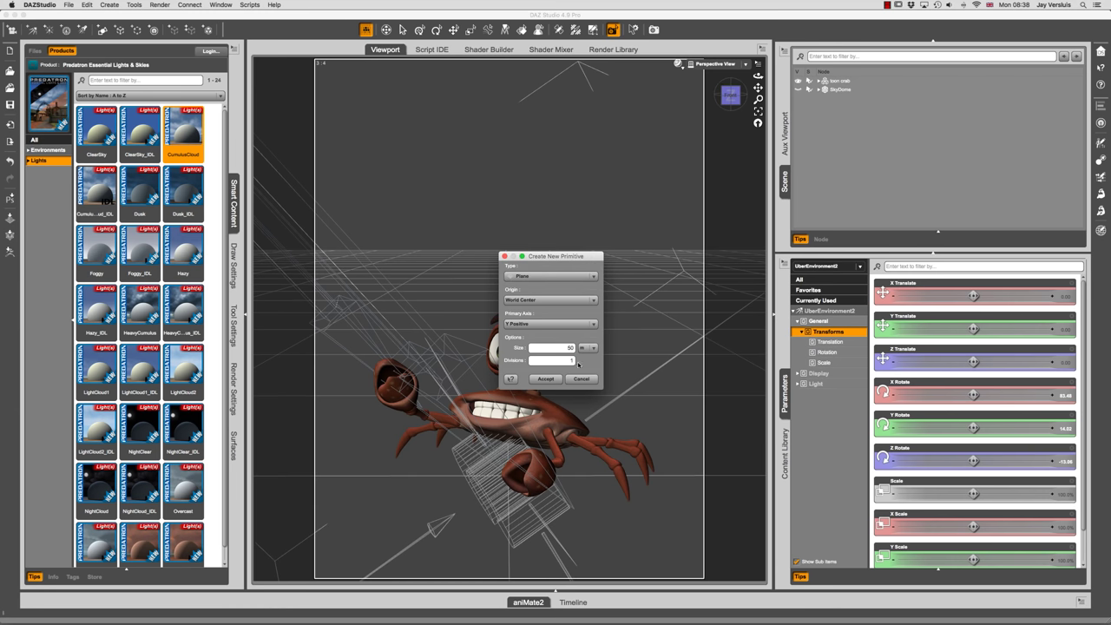
{"action": "left_click", "coordinate": [547, 380]}
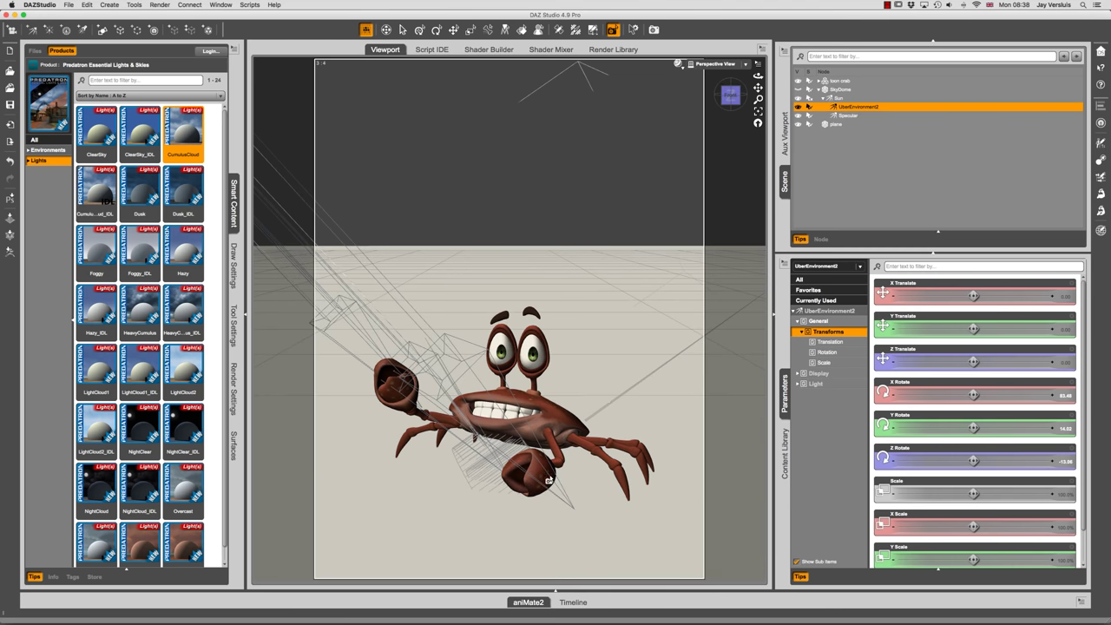
Collapse the SkyDome hierarchy, select the plane and render the scene with the ground plane under the crab
{"action": "left_click", "coordinate": [820, 89]}
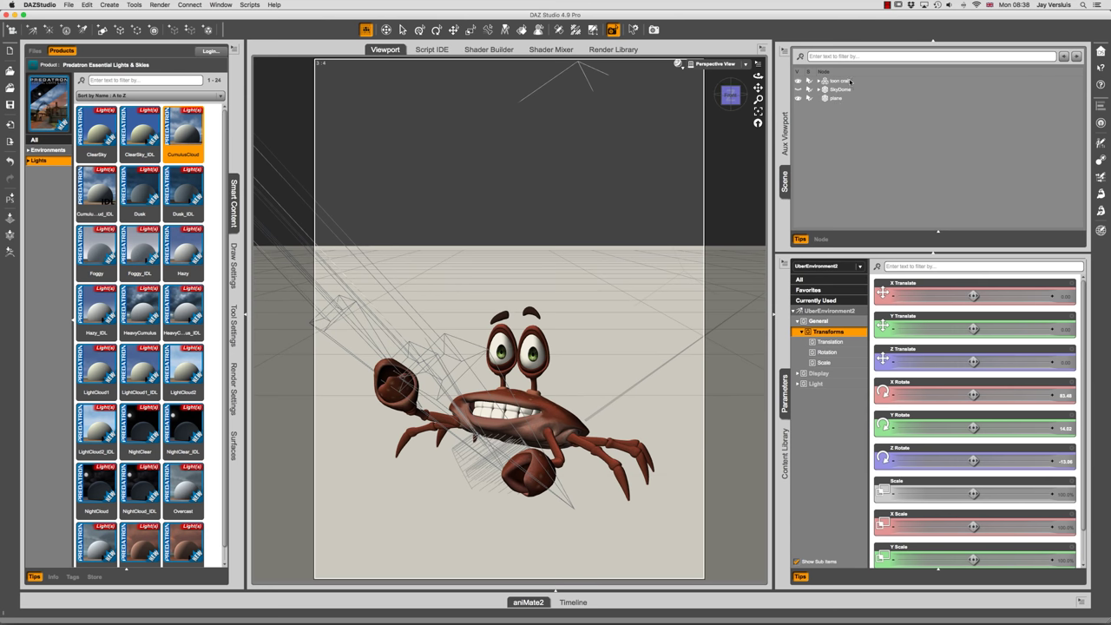
{"action": "left_click", "coordinate": [847, 98]}
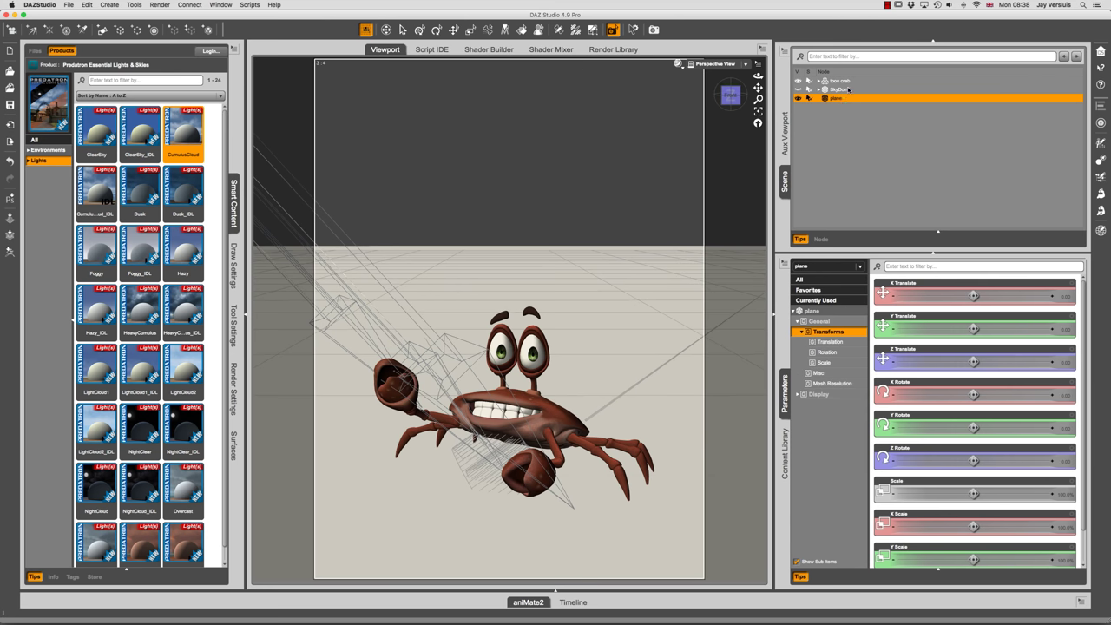
{"action": "left_click", "coordinate": [844, 90]}
{"action": "left_click", "coordinate": [850, 81]}
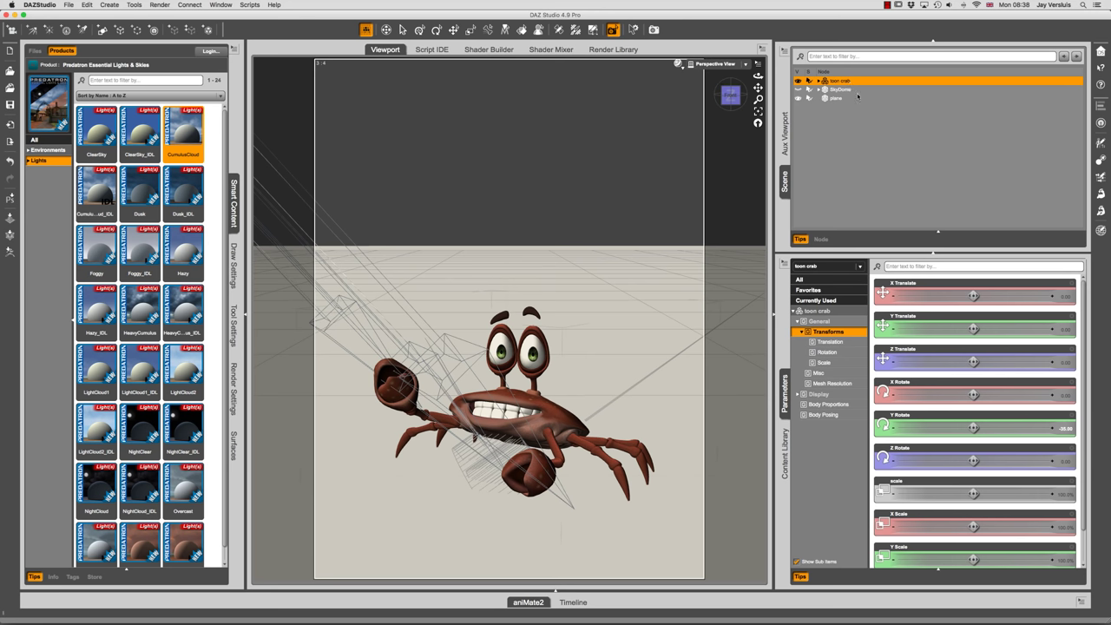
{"action": "left_click", "coordinate": [858, 100]}
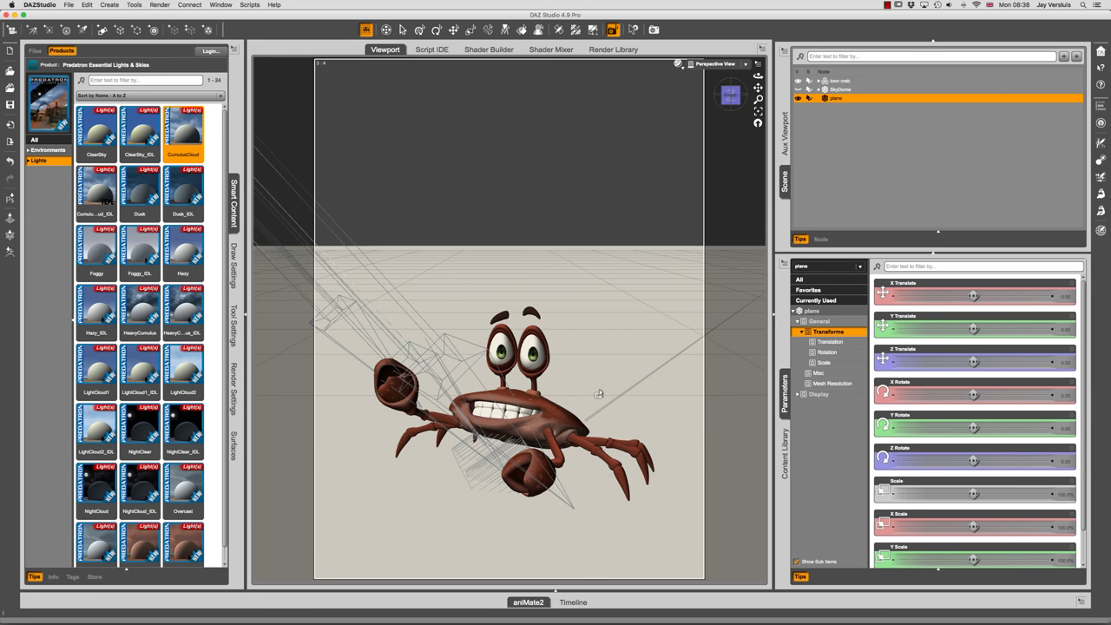
{"action": "key", "text": "super+r"}
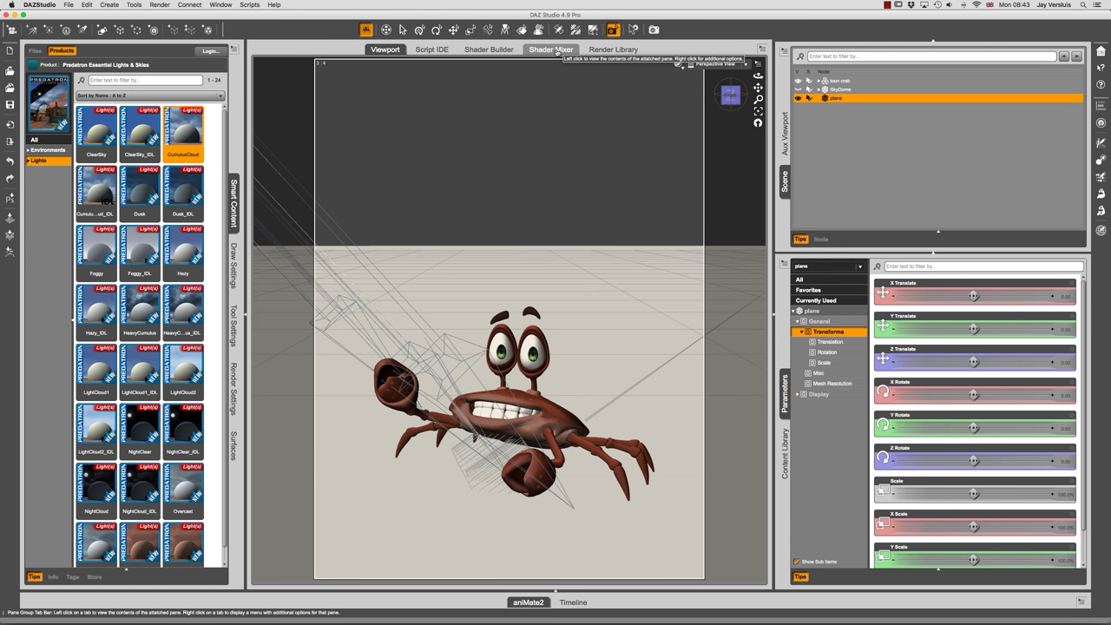
Bring up the Shader Mixer along with the Surfaces settings of the plane
{"action": "left_click", "coordinate": [221, 4]}
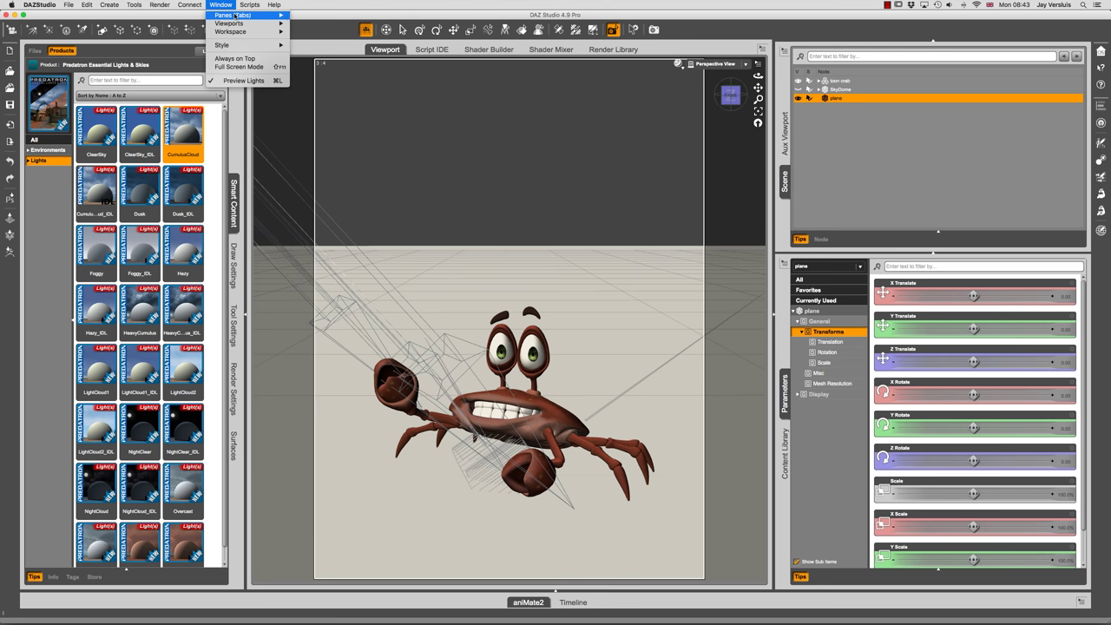
{"action": "mouse_move", "coordinate": [235, 16]}
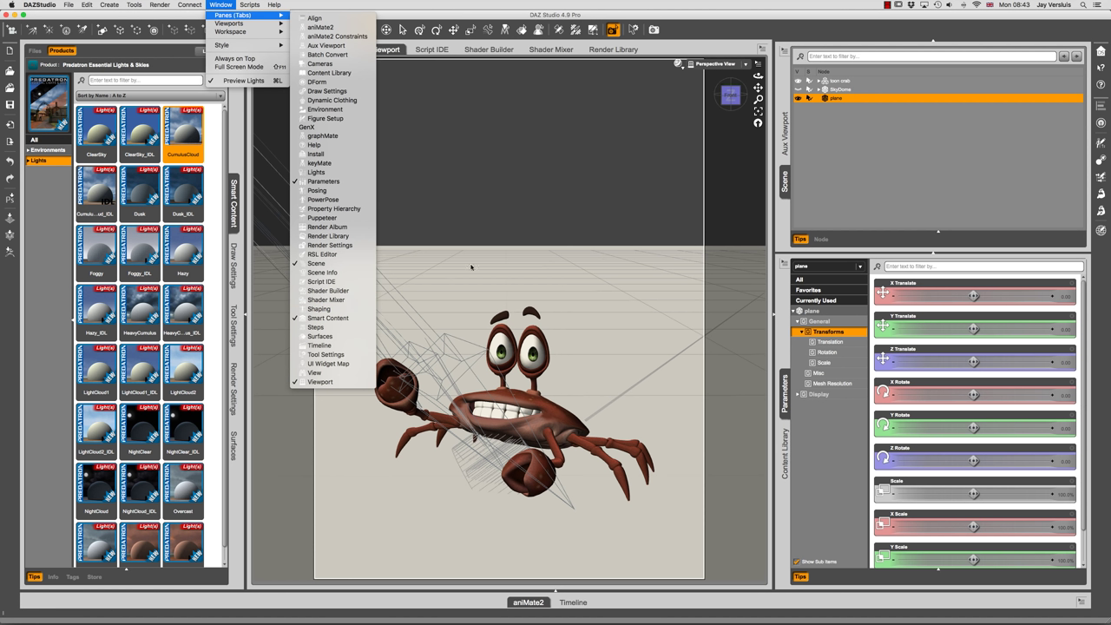
{"action": "left_click", "coordinate": [582, 50]}
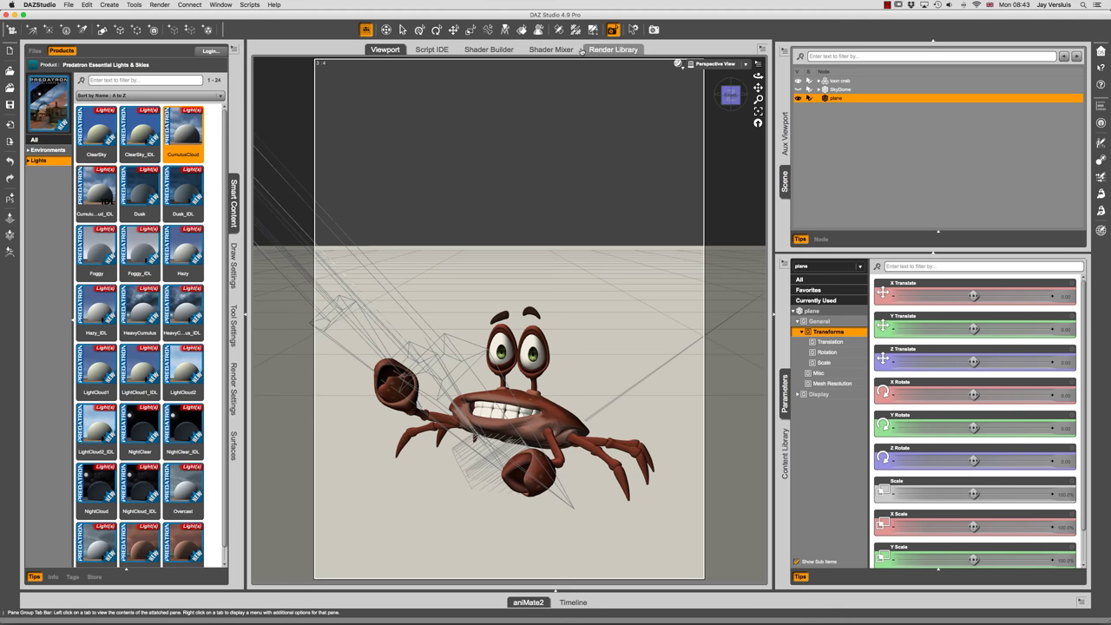
{"action": "left_click", "coordinate": [557, 50]}
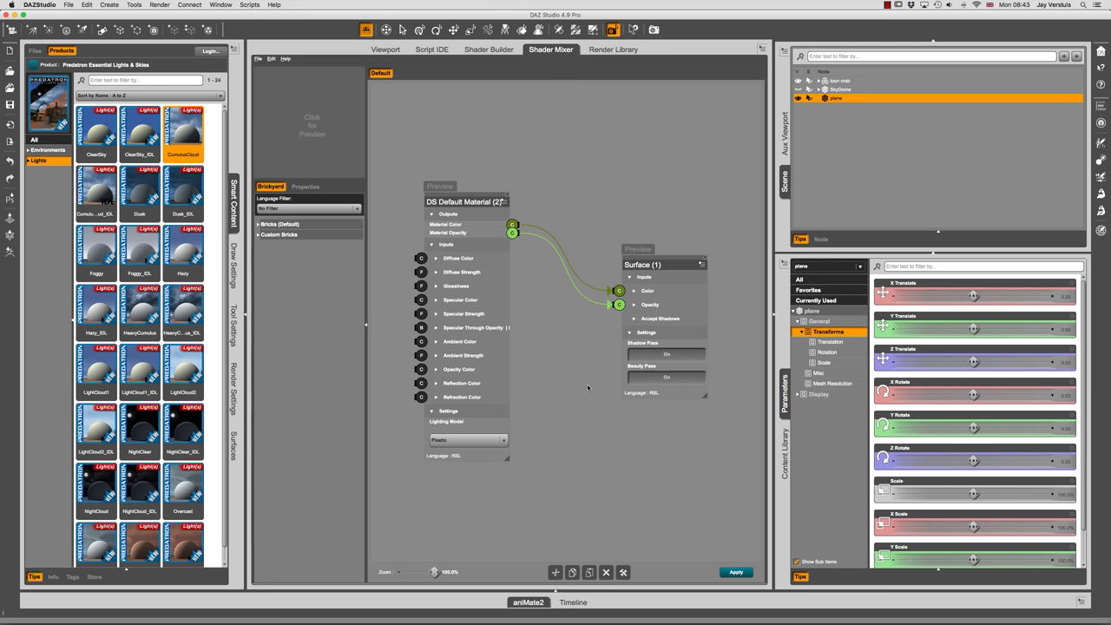
{"action": "left_click", "coordinate": [235, 455]}
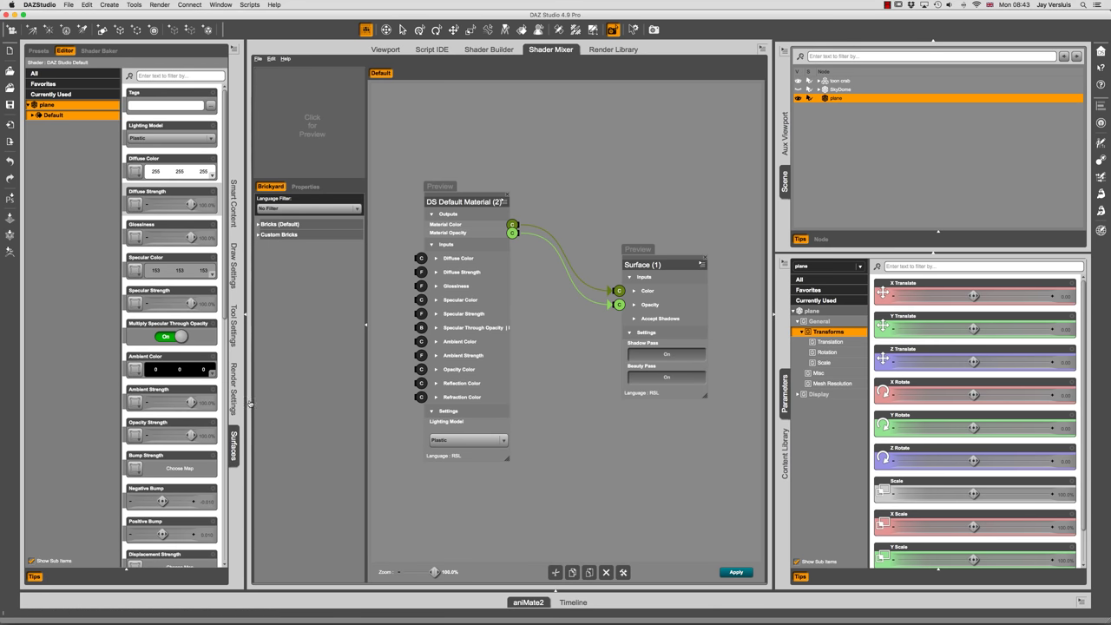
{"action": "left_click", "coordinate": [223, 5]}
{"action": "mouse_move", "coordinate": [228, 15]}
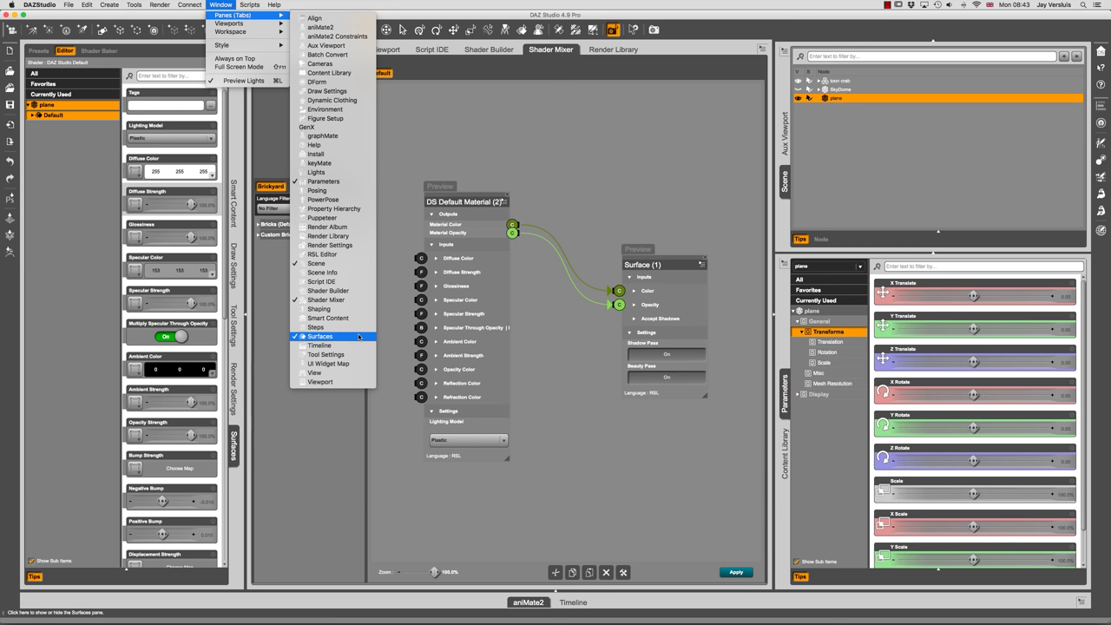
{"action": "left_click", "coordinate": [237, 374]}
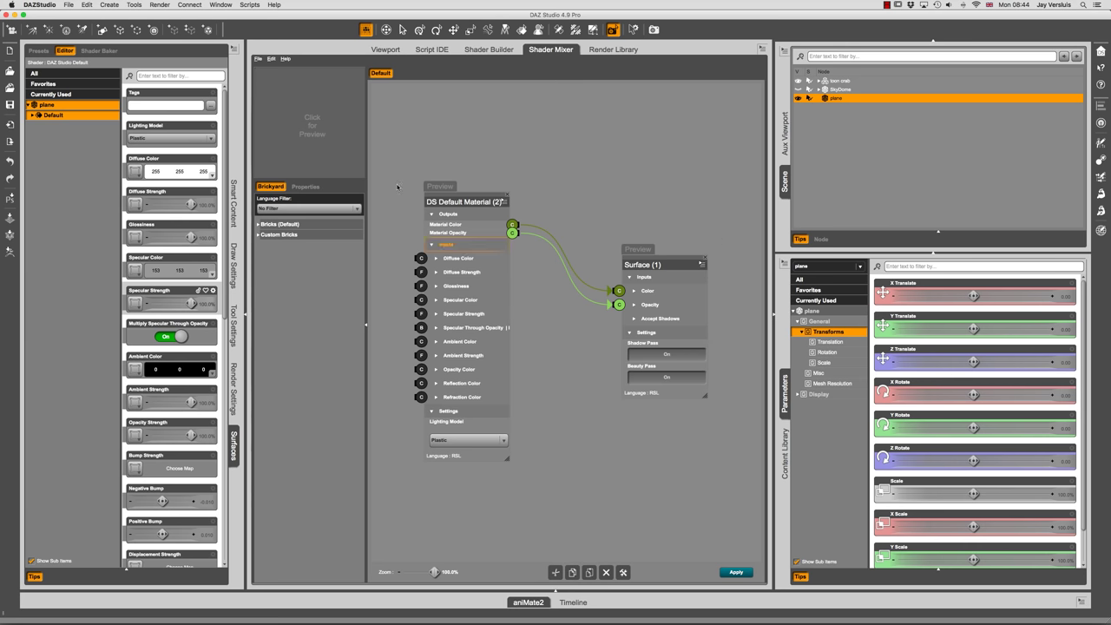
{"action": "left_click", "coordinate": [258, 58]}
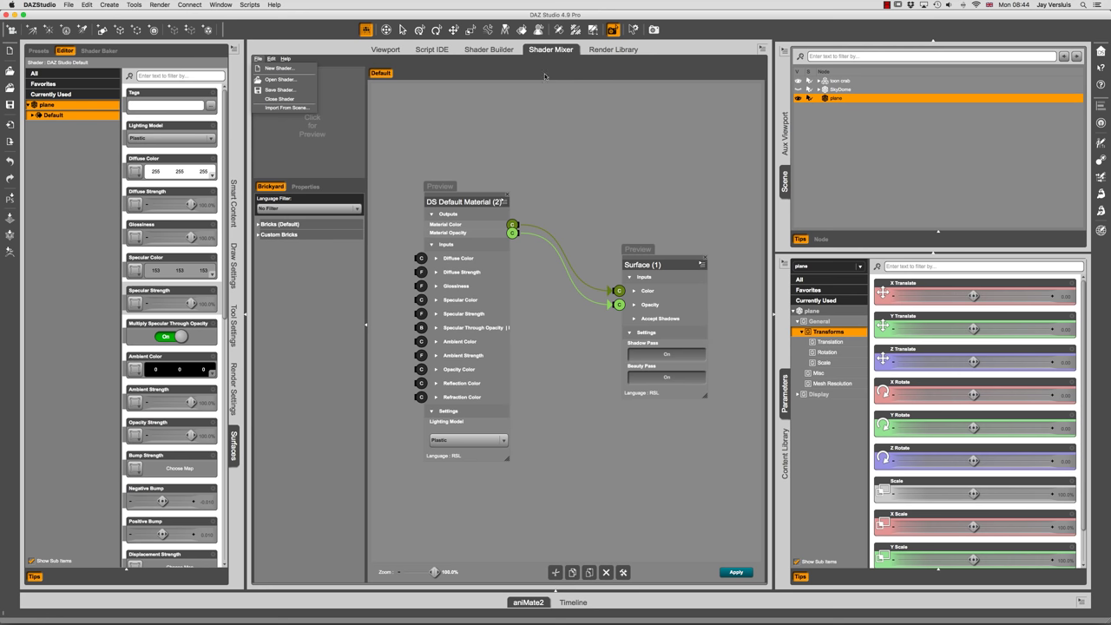
{"action": "left_click", "coordinate": [390, 45]}
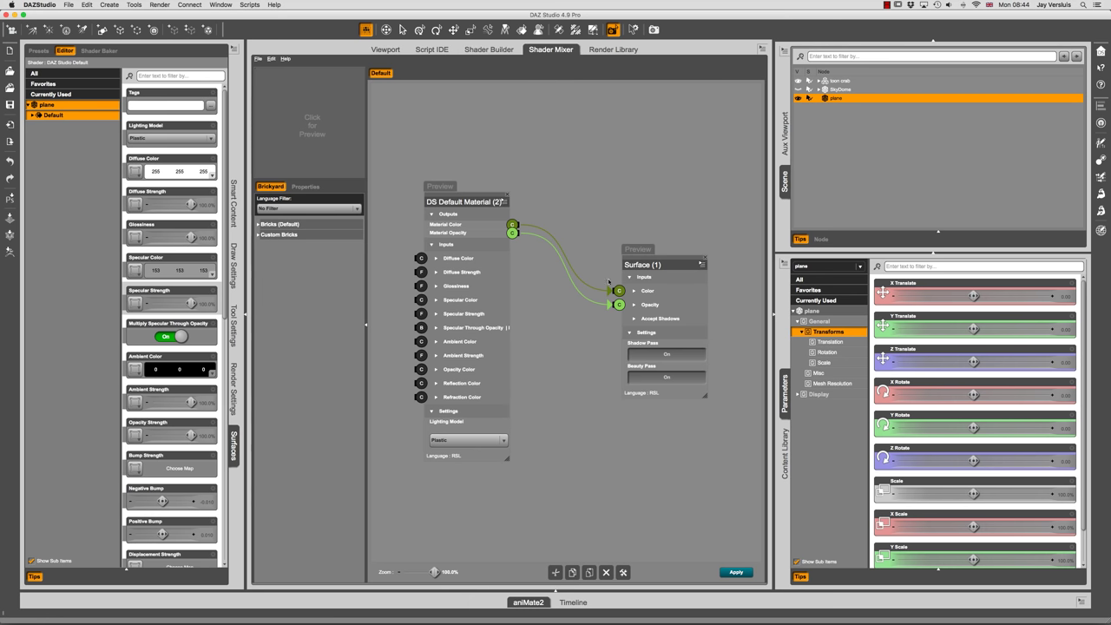
{"action": "left_click", "coordinate": [385, 50]}
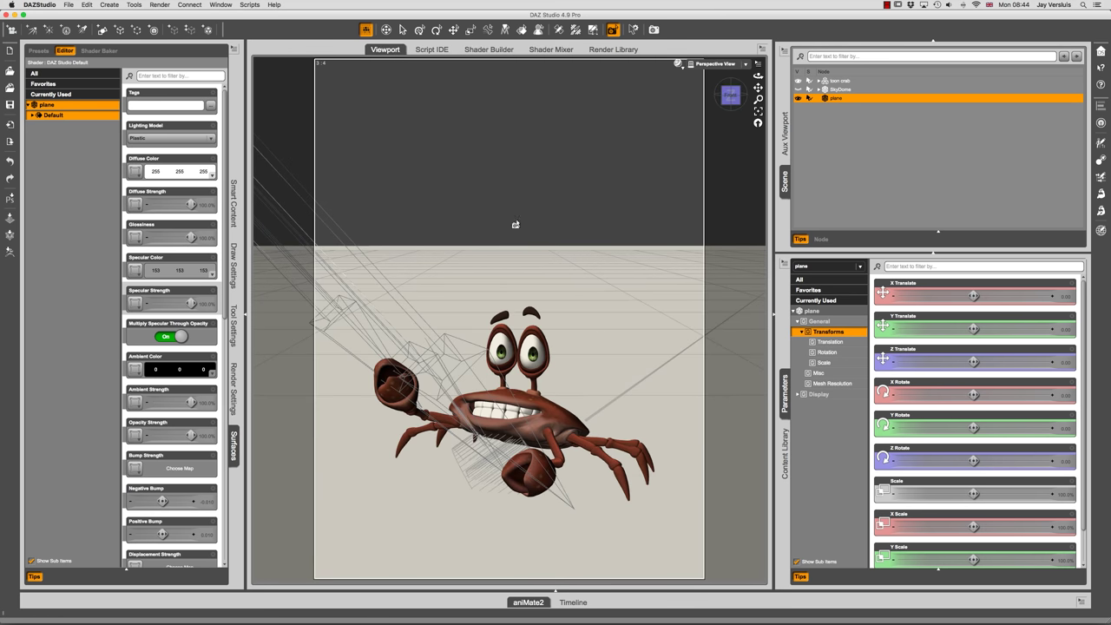
{"action": "left_click", "coordinate": [560, 49]}
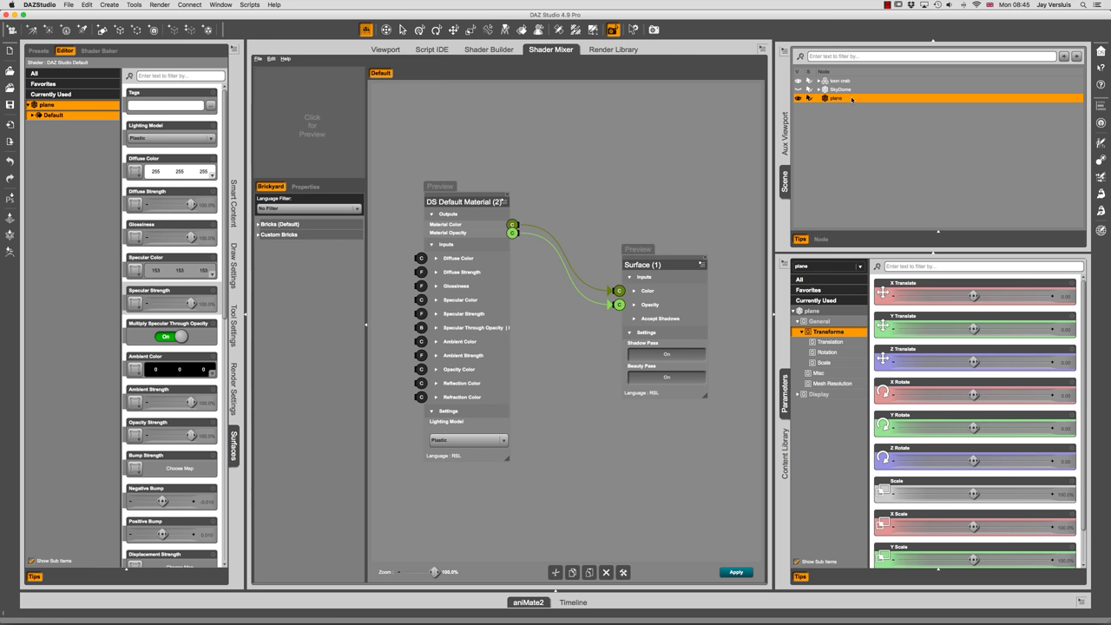
Show the Aux Viewport beside the Shader Mixer and stop its IPR render
{"action": "left_click", "coordinate": [785, 148]}
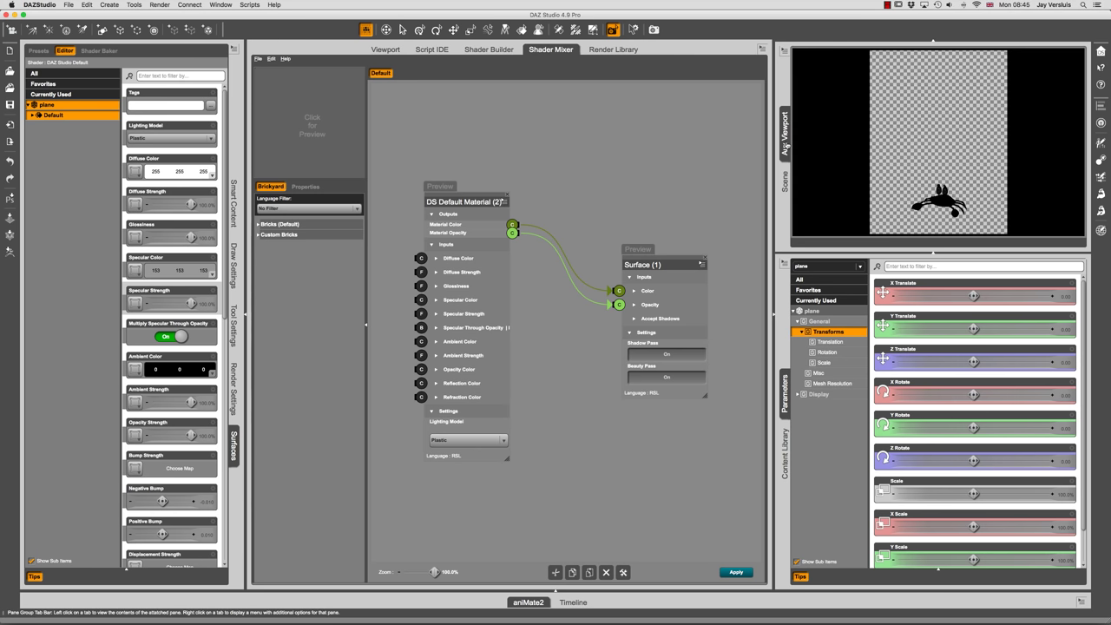
{"action": "left_click", "coordinate": [784, 54]}
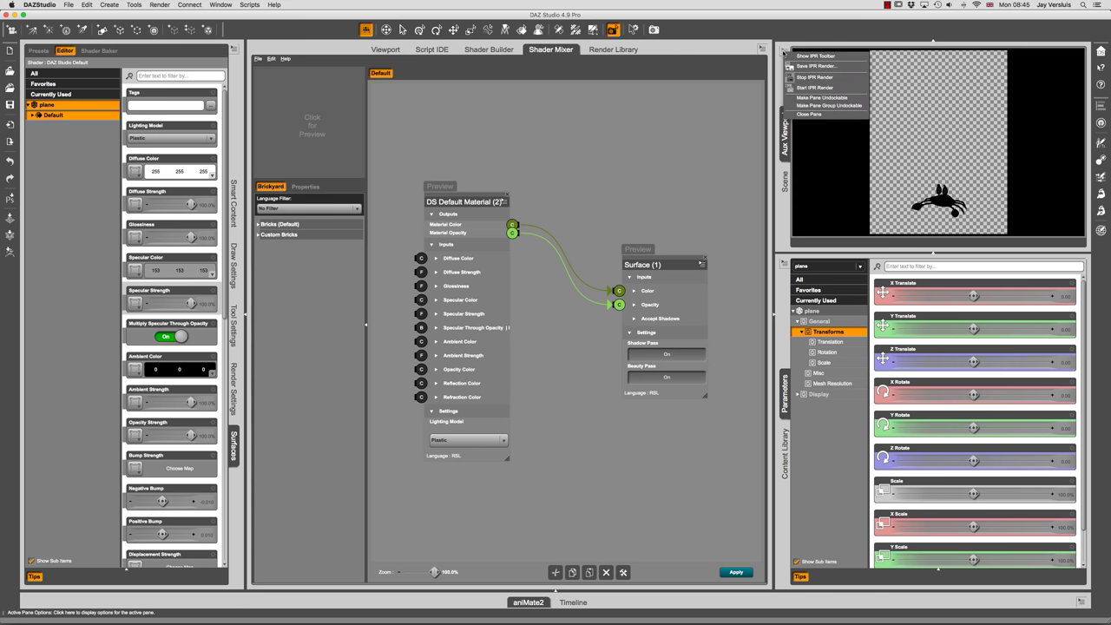
{"action": "left_click", "coordinate": [832, 78]}
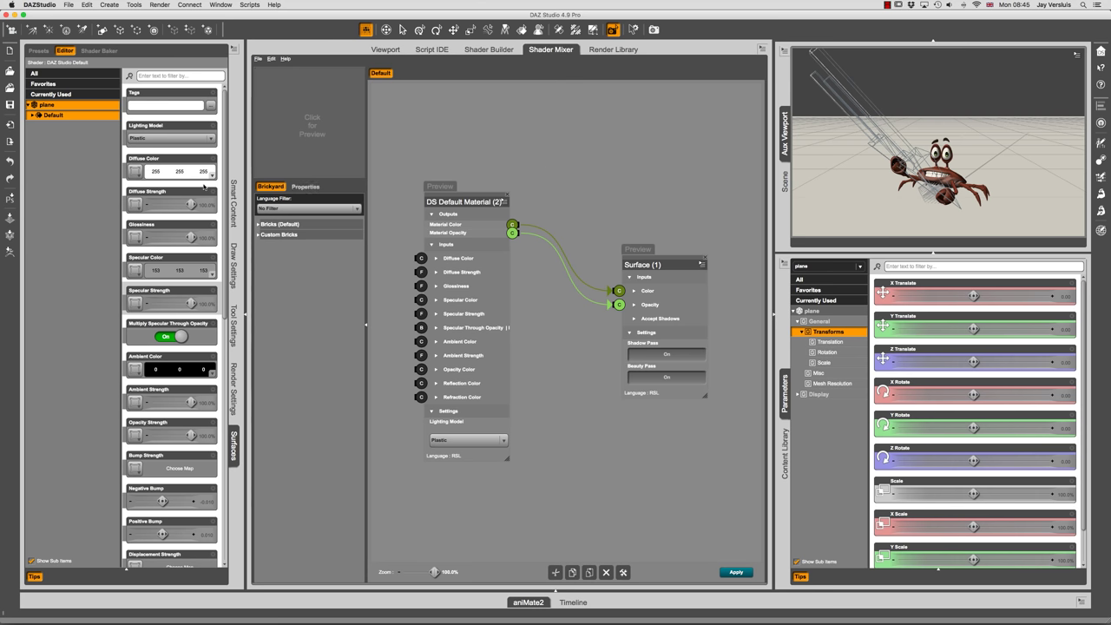
Select the plane's surface and set its Diffuse Color to light green (176, 255, 195)
{"action": "left_click", "coordinate": [76, 105], "text": "super"}
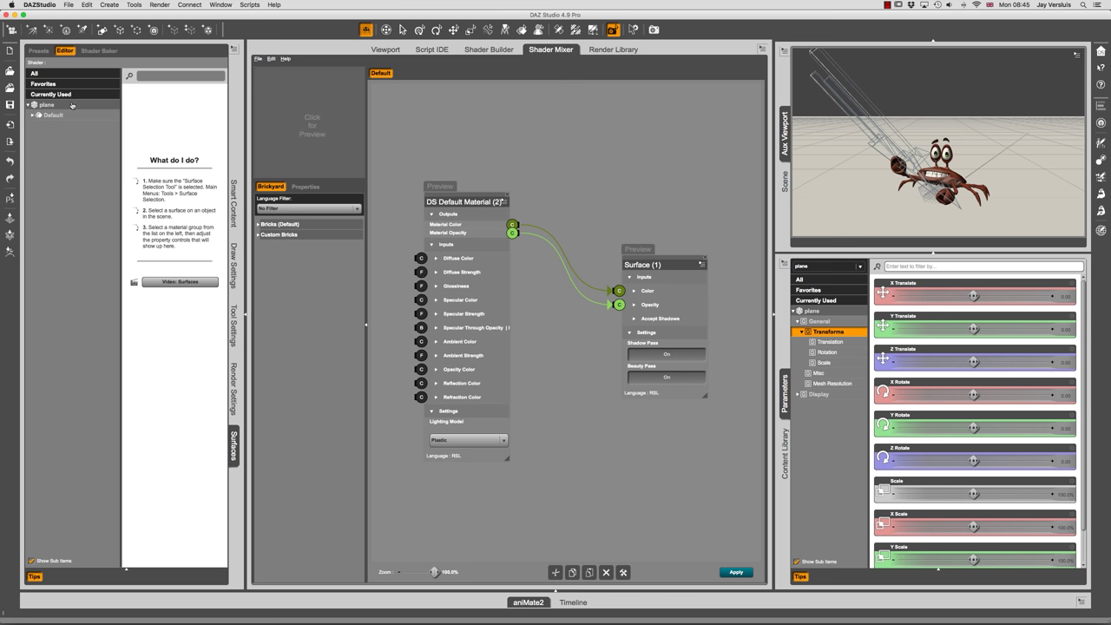
{"action": "left_click", "coordinate": [72, 105]}
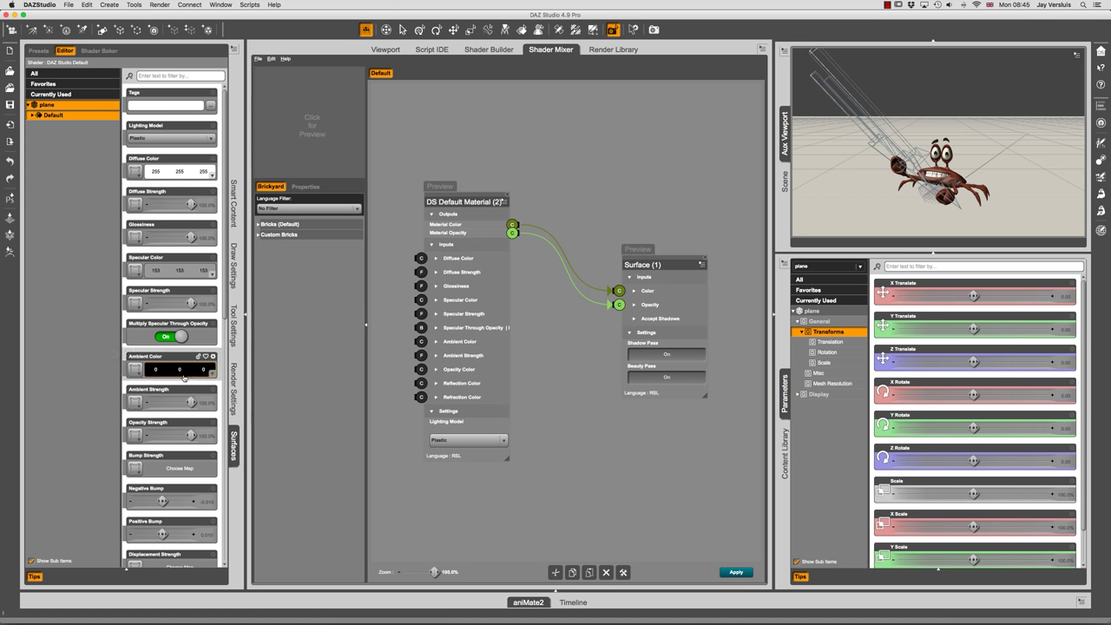
{"action": "left_click", "coordinate": [173, 174]}
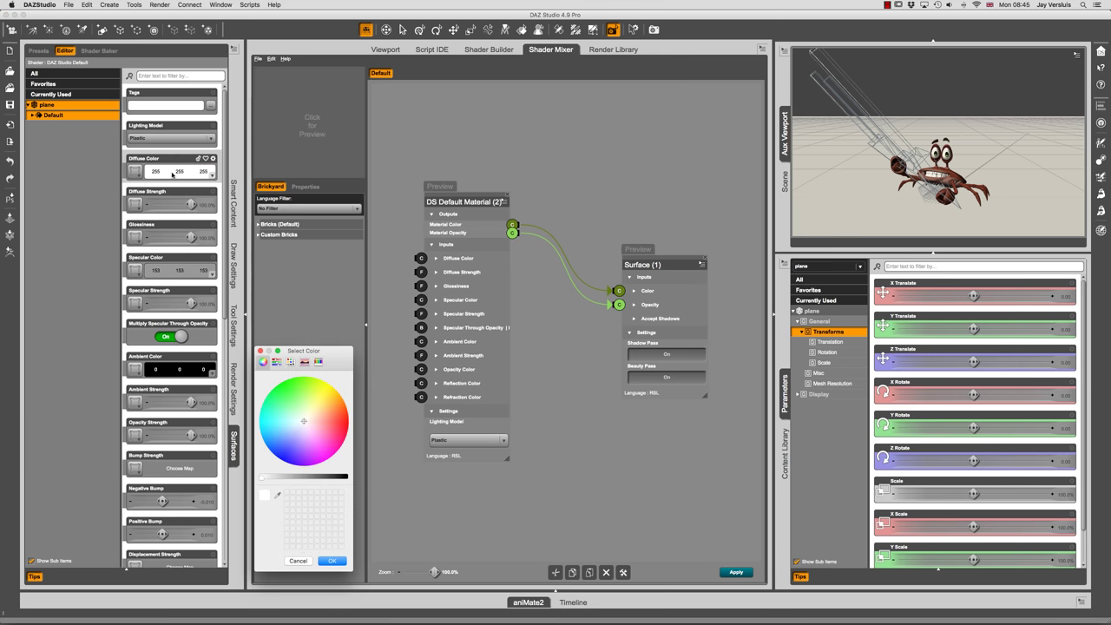
{"action": "left_click", "coordinate": [295, 413]}
{"action": "left_click", "coordinate": [332, 561]}
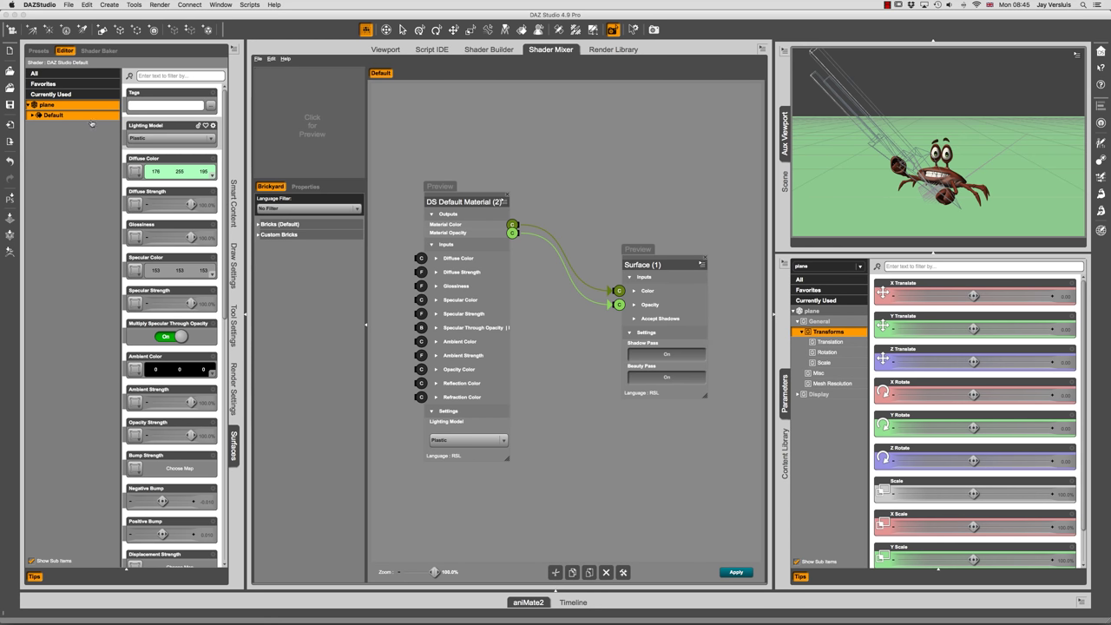
Import the green plane's shader from the scene into the Shader Mixer, with the type set to Material
{"action": "left_click", "coordinate": [259, 59]}
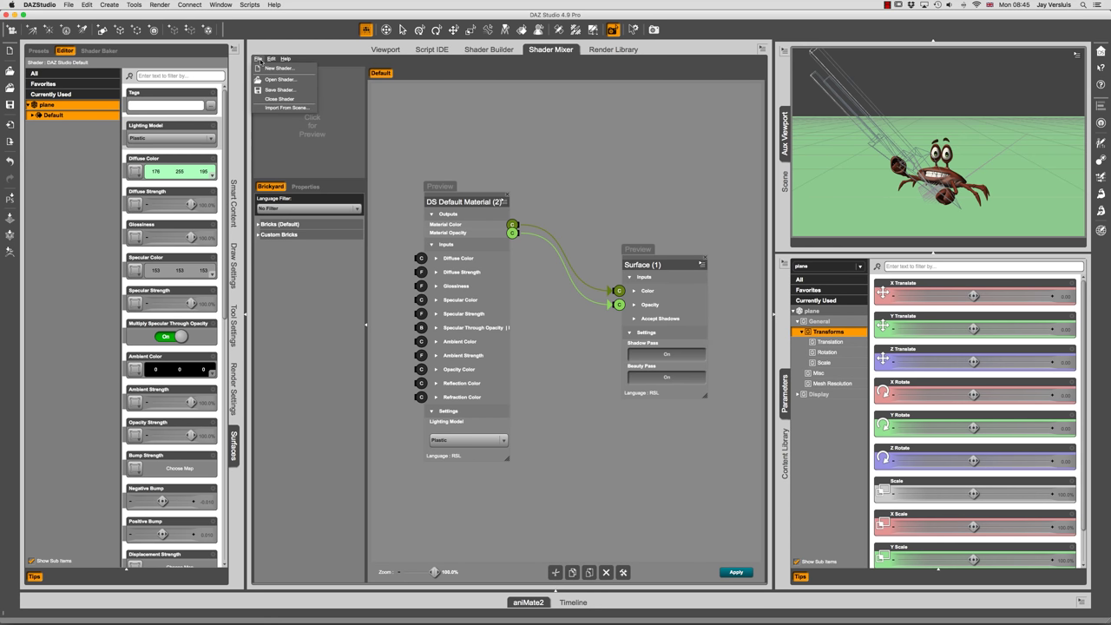
{"action": "left_click", "coordinate": [293, 108]}
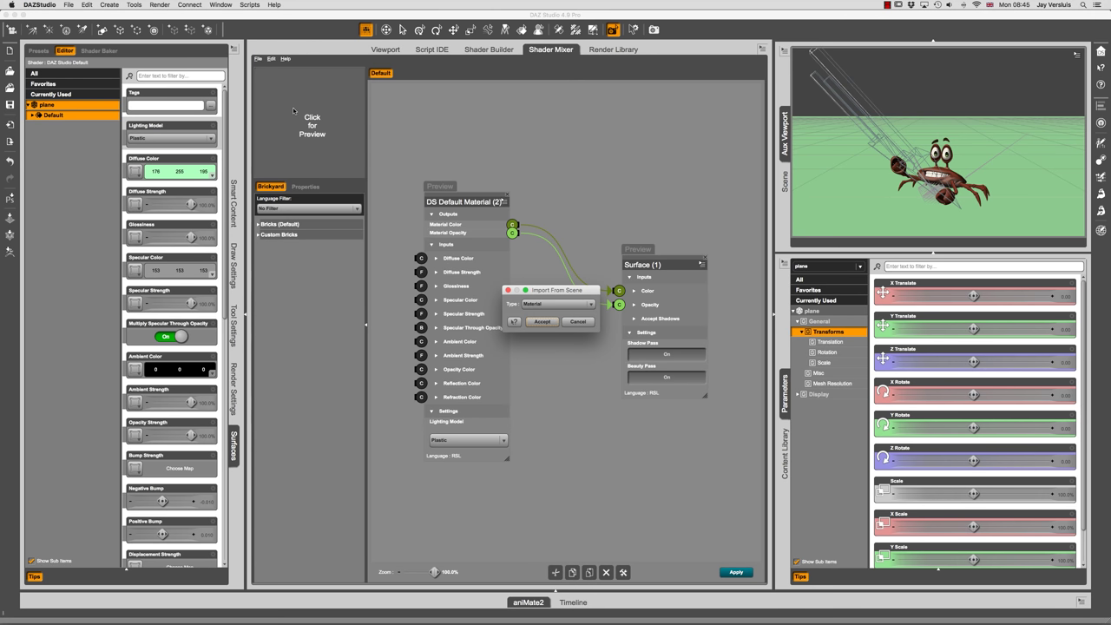
{"action": "left_click", "coordinate": [589, 304]}
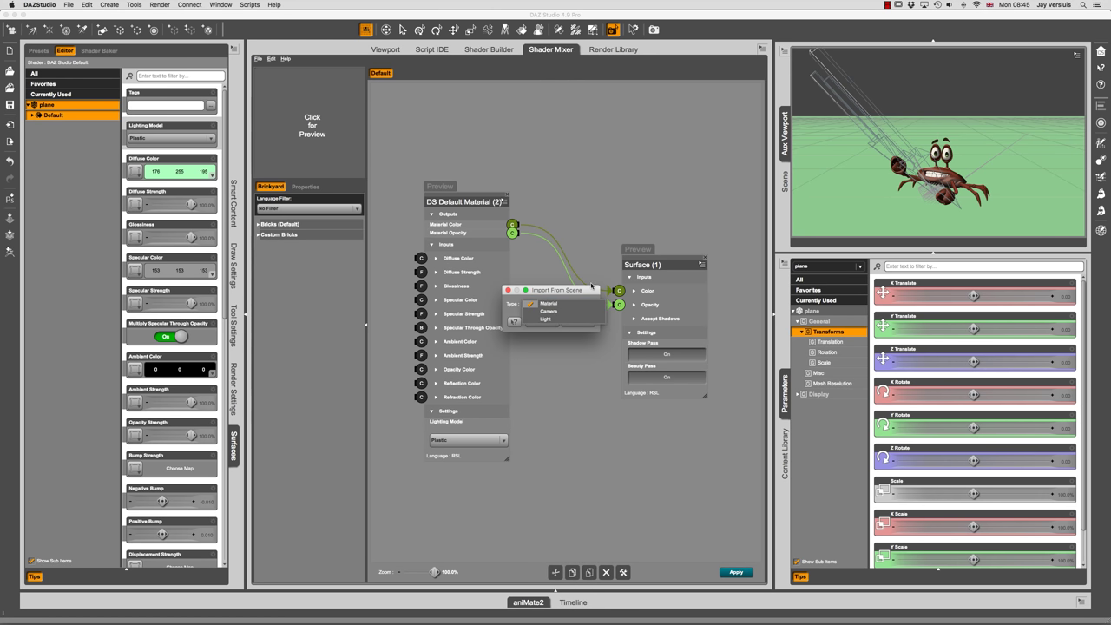
{"action": "left_click", "coordinate": [591, 292]}
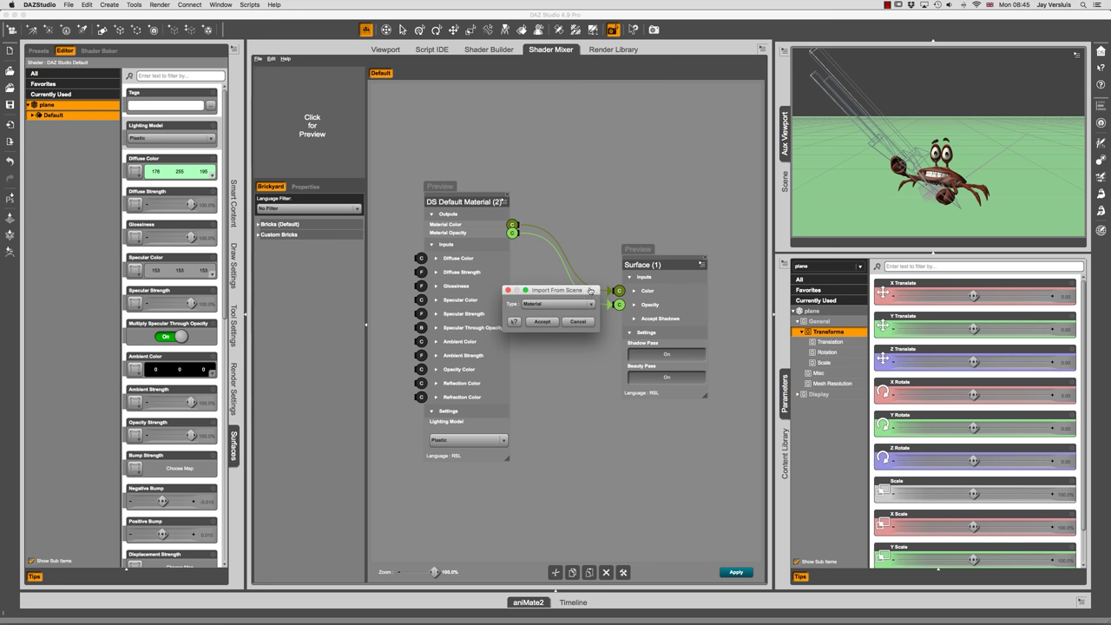
{"action": "left_click", "coordinate": [546, 323]}
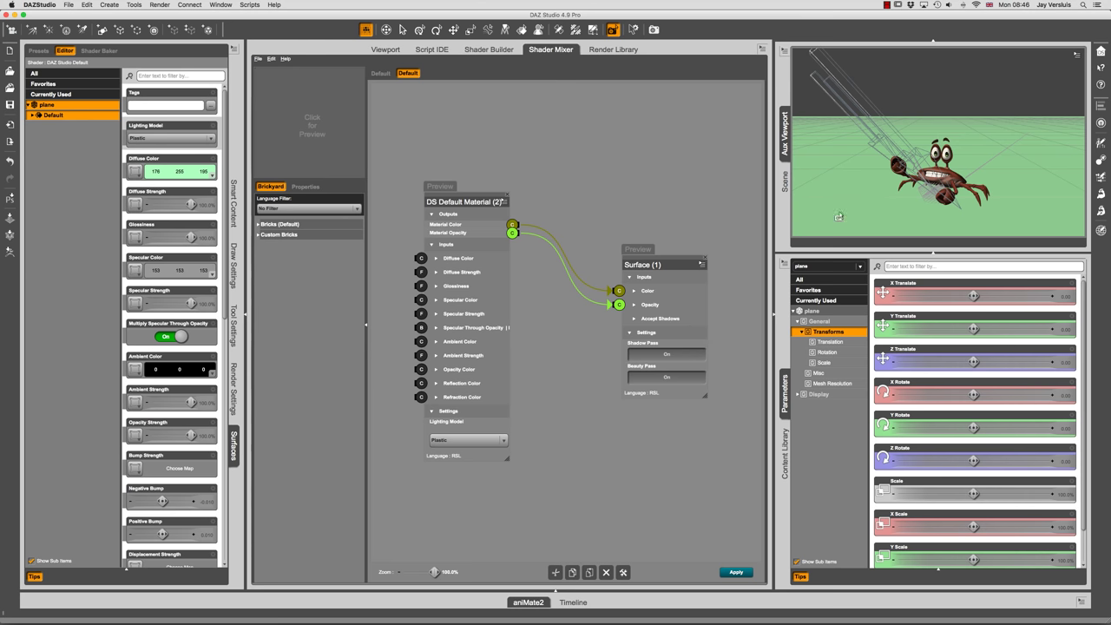
Expand Diffuse Color on the DS Default Material brick in both open Default shaders and compare the two colours
{"action": "left_click", "coordinate": [436, 258]}
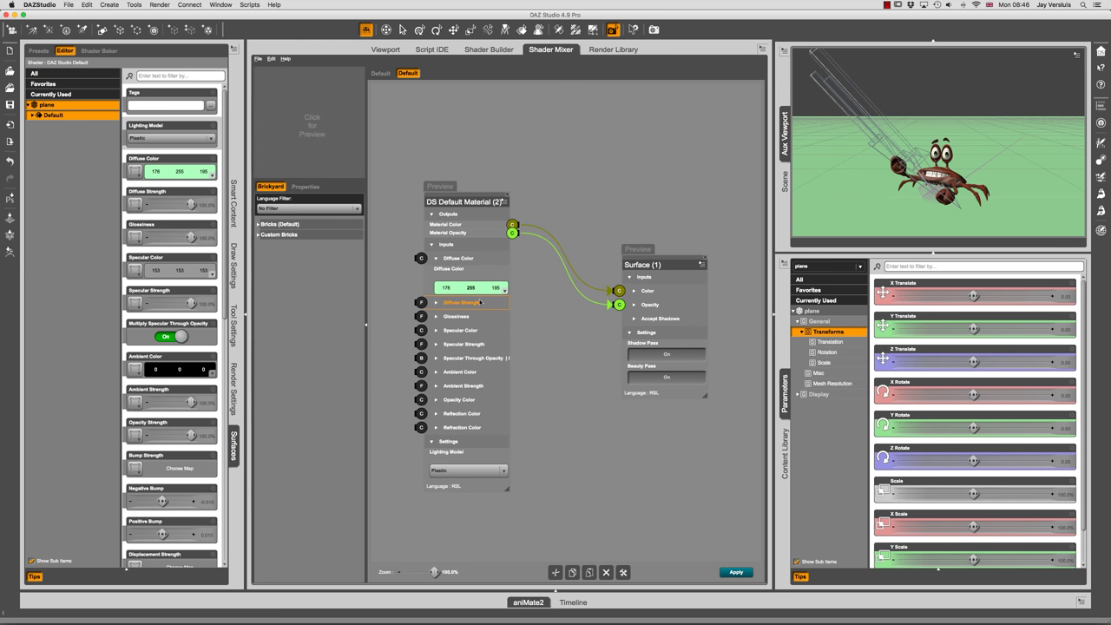
{"action": "left_click", "coordinate": [380, 73]}
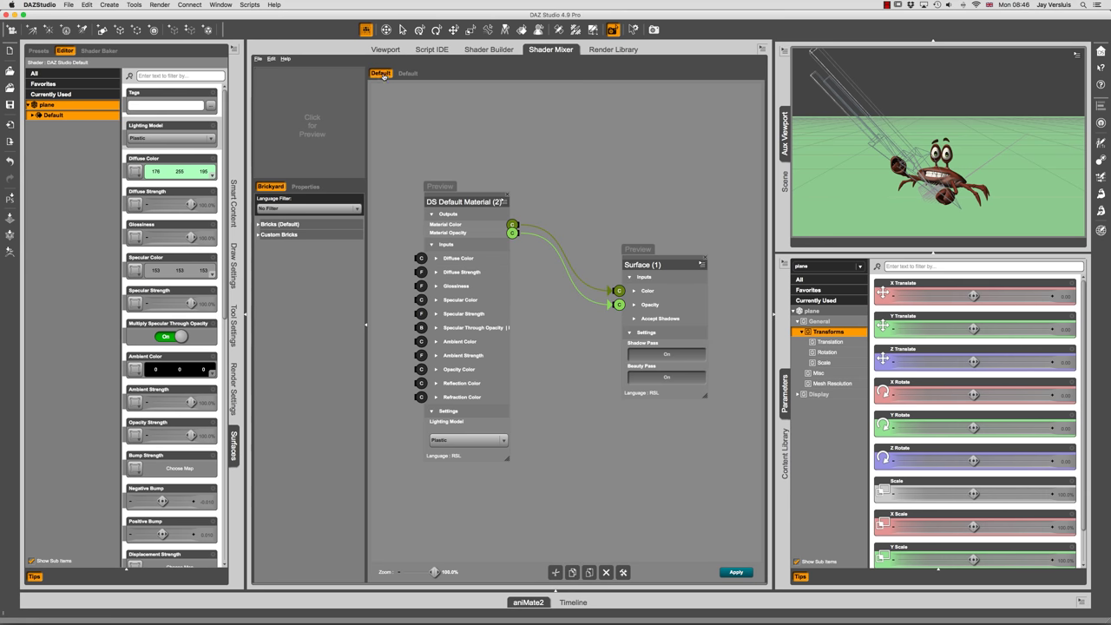
{"action": "left_click", "coordinate": [407, 73]}
{"action": "left_click", "coordinate": [380, 73]}
{"action": "left_click", "coordinate": [435, 258]}
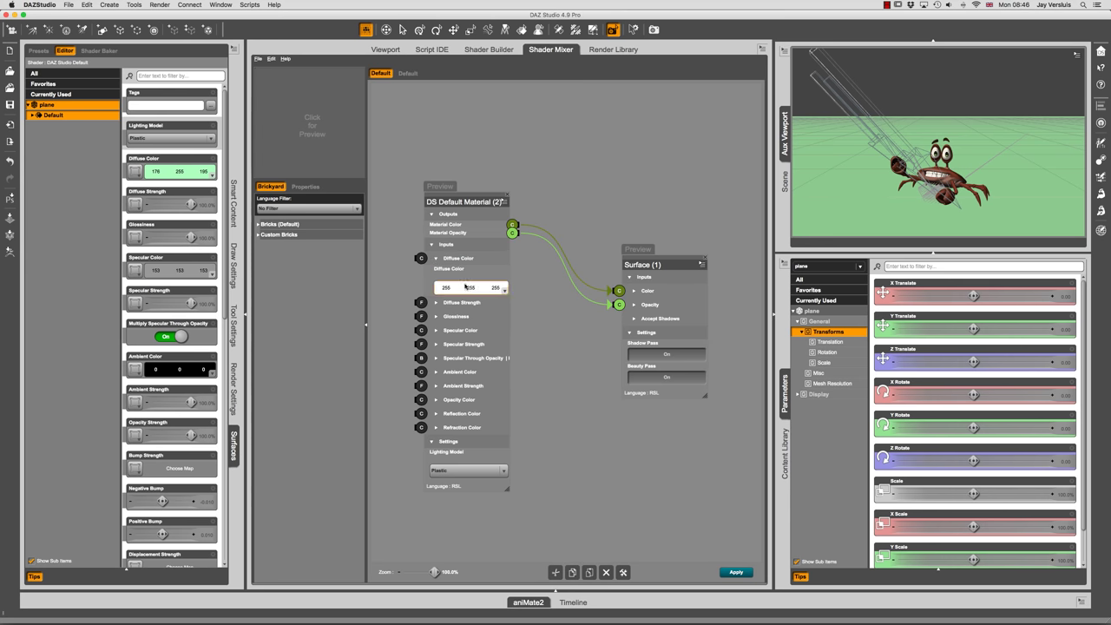
{"action": "left_click", "coordinate": [407, 73]}
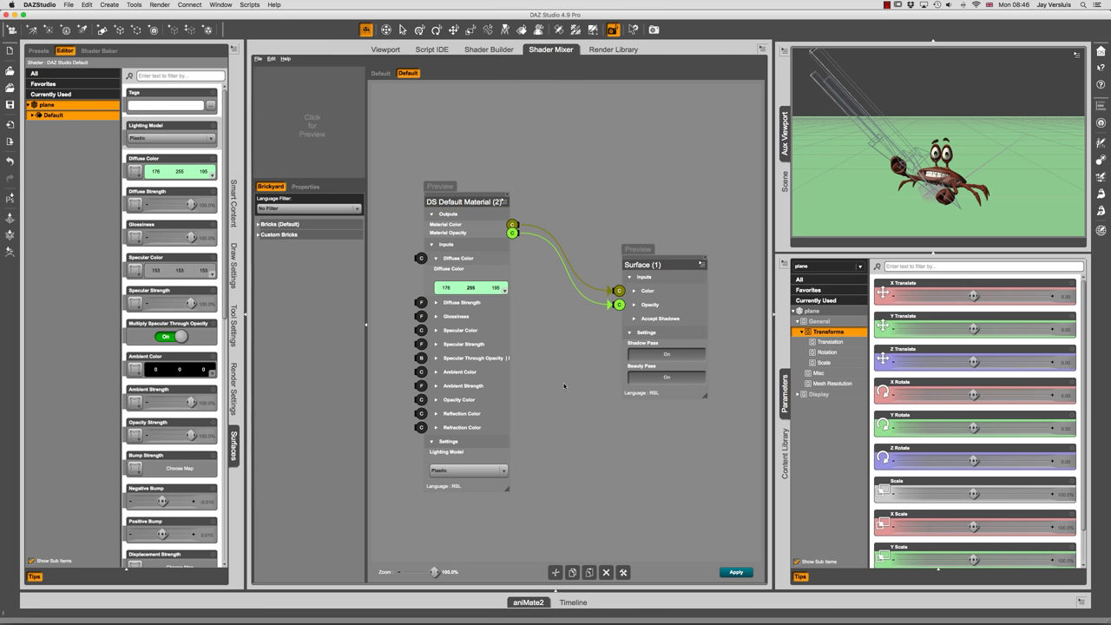
Set the imported shader's Diffuse Color to white (255, 255, 255) using the HSB sliders
{"action": "left_click", "coordinate": [484, 291]}
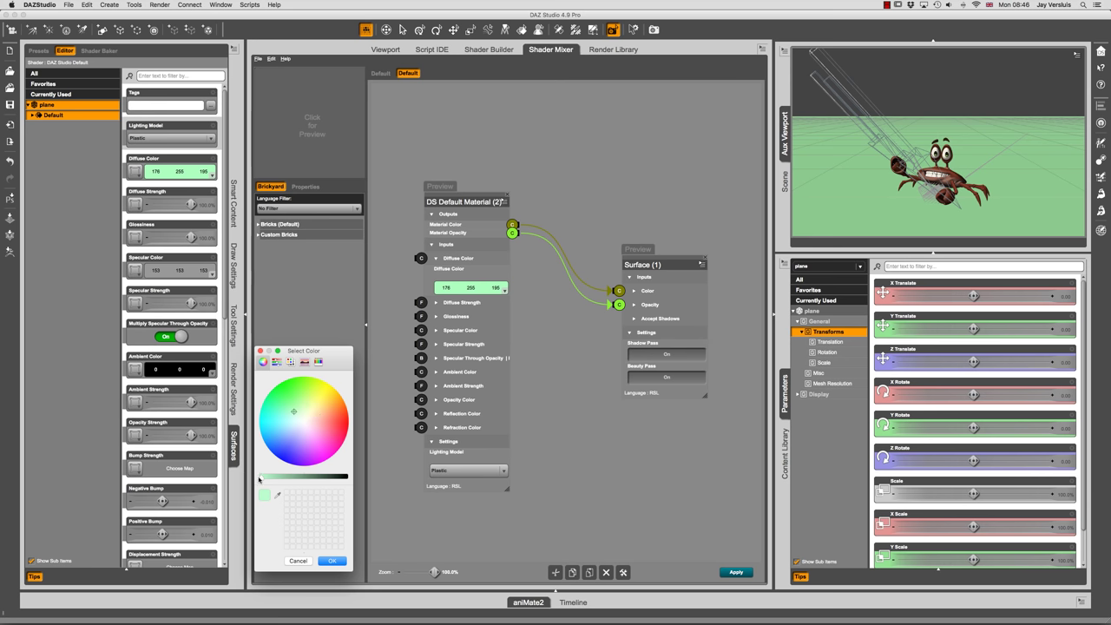
{"action": "left_click", "coordinate": [278, 364]}
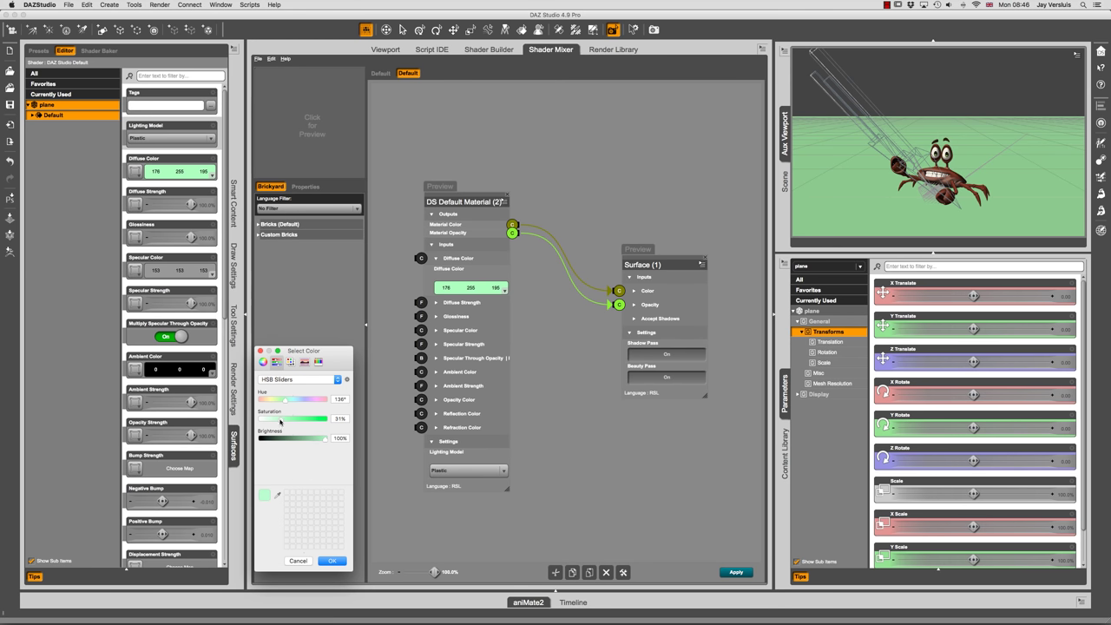
{"action": "left_click", "coordinate": [334, 561]}
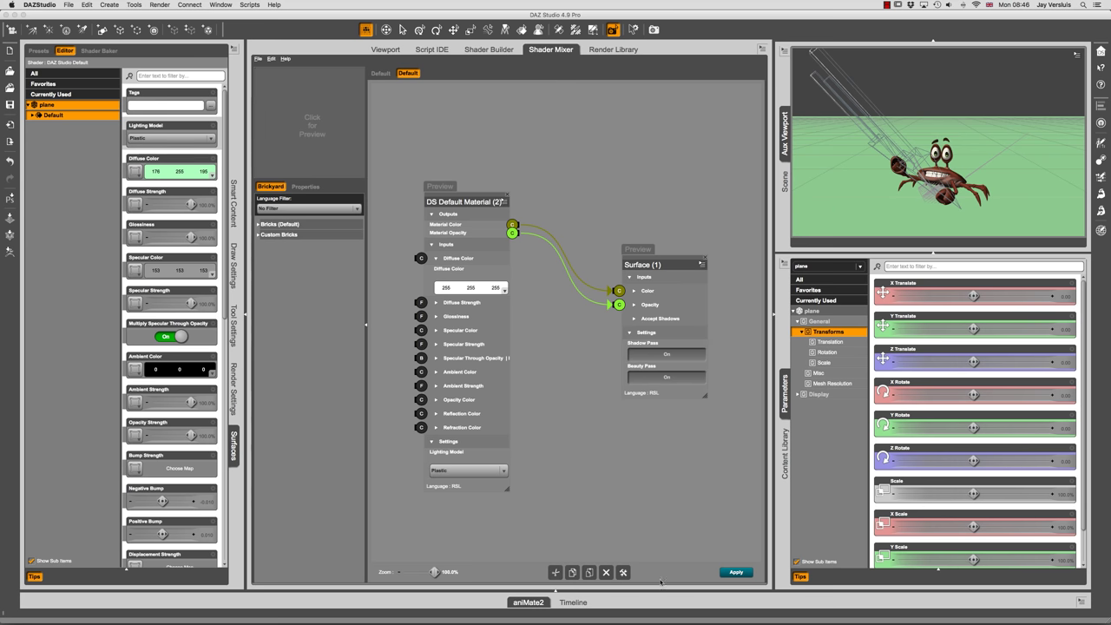
Apply the white material to the plane and reposition the DS Default Material and Surface bricks on the canvas
{"action": "left_click", "coordinate": [736, 572]}
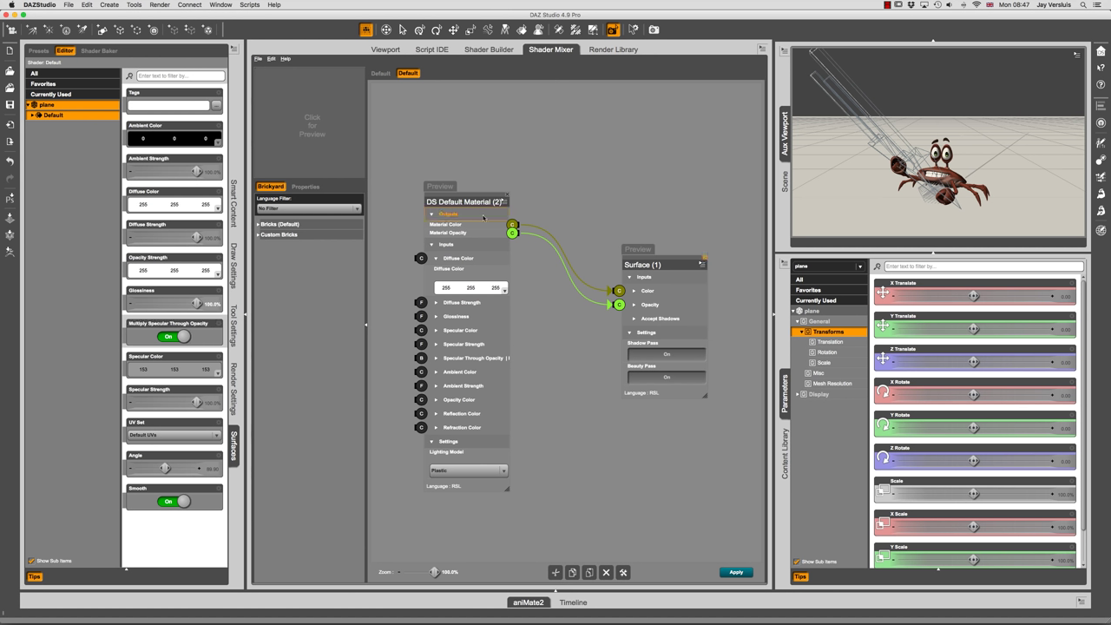
{"action": "left_click_drag", "start_coordinate": [476, 196], "coordinate": [564, 233]}
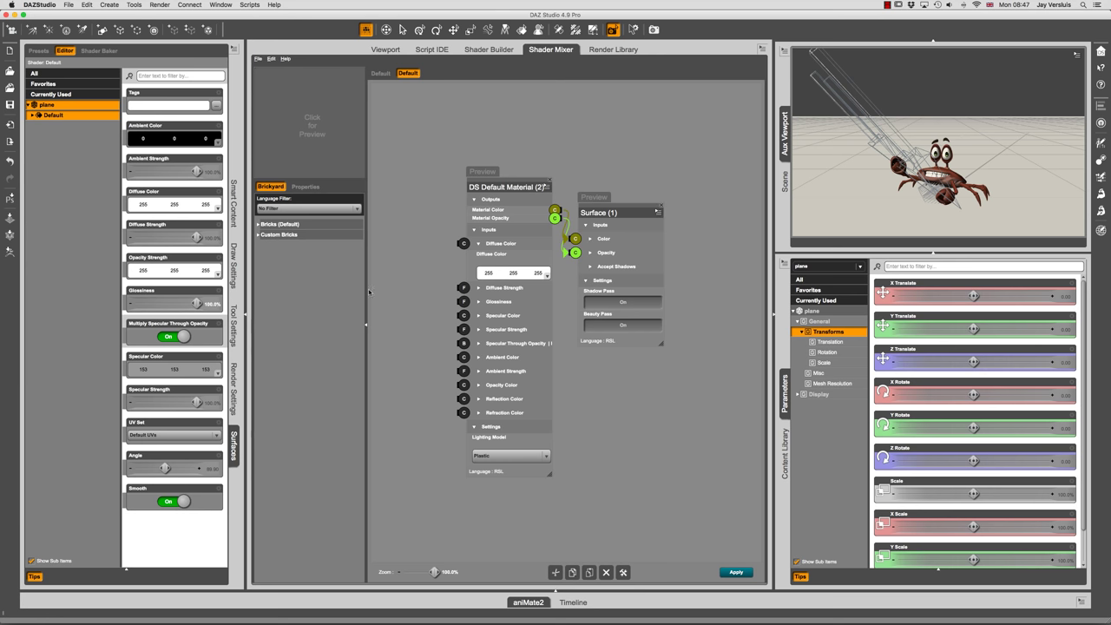
Add a Shadow Catcher brick from the default Lighting > Shadows functions to the material network
{"action": "left_click", "coordinate": [259, 224]}
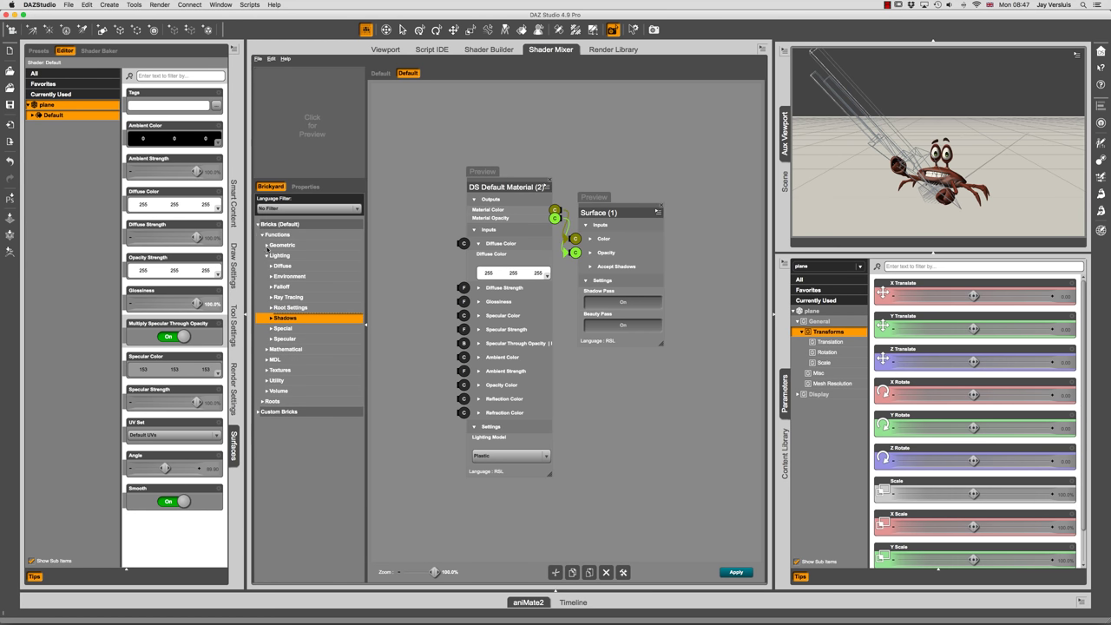
{"action": "left_click", "coordinate": [262, 235]}
{"action": "left_click", "coordinate": [262, 236]}
{"action": "left_click", "coordinate": [271, 319]}
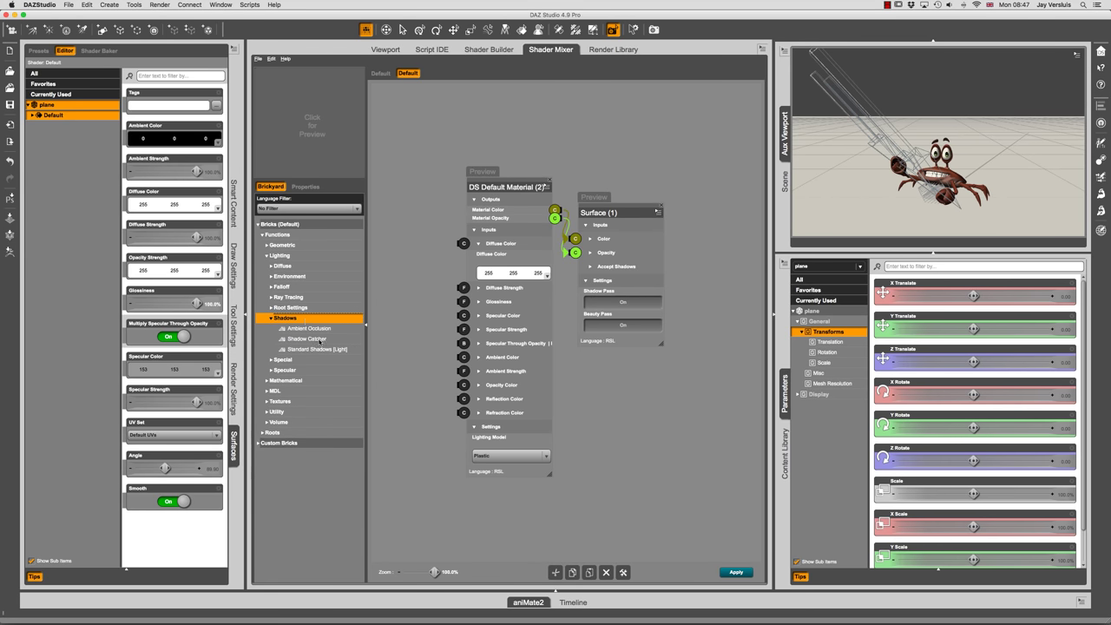
{"action": "left_click", "coordinate": [316, 340]}
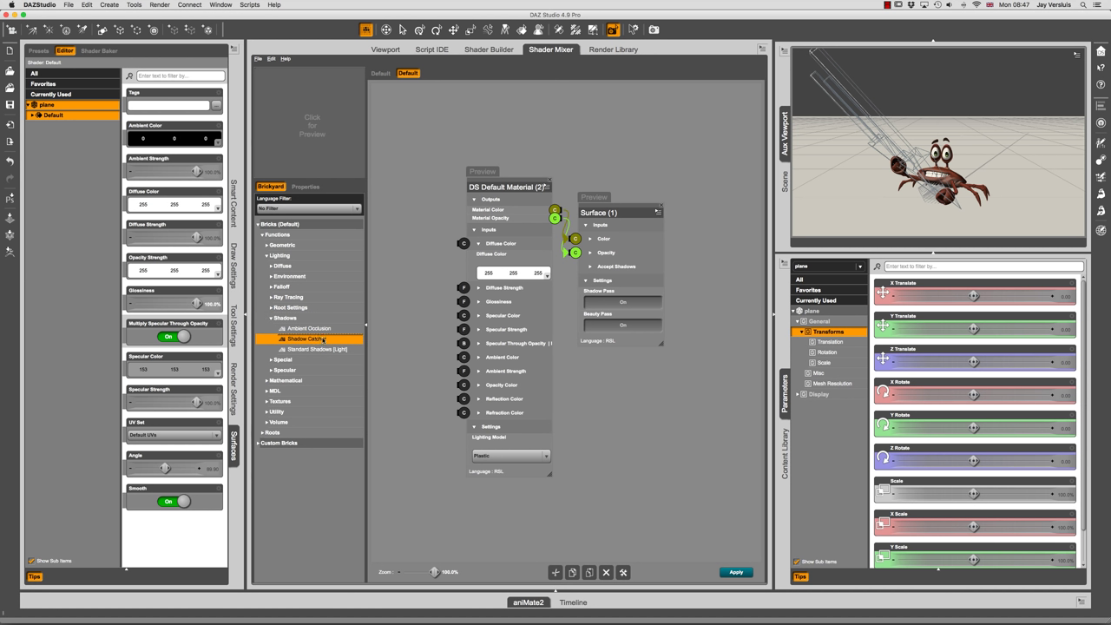
{"action": "left_click_drag", "start_coordinate": [320, 340], "coordinate": [442, 299]}
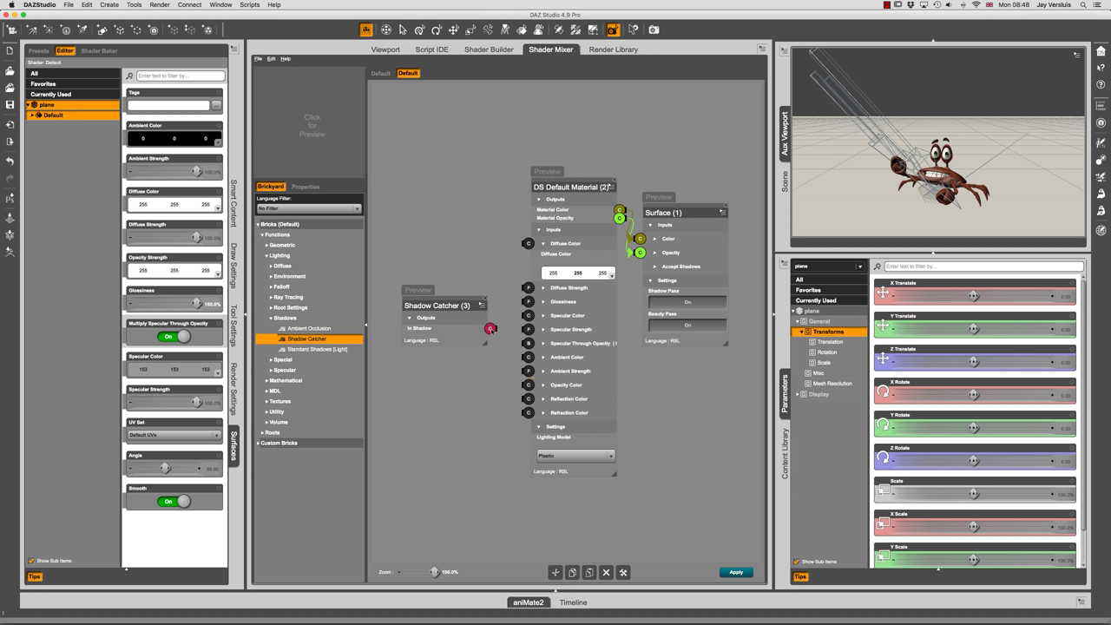
Connect the Shadow Catcher's In Shadow output to the DS Default Material's Opacity Color input and apply the shader to the plane
{"action": "left_click_drag", "start_coordinate": [491, 329], "coordinate": [529, 386]}
{"action": "left_click_drag", "start_coordinate": [699, 209], "coordinate": [726, 202]}
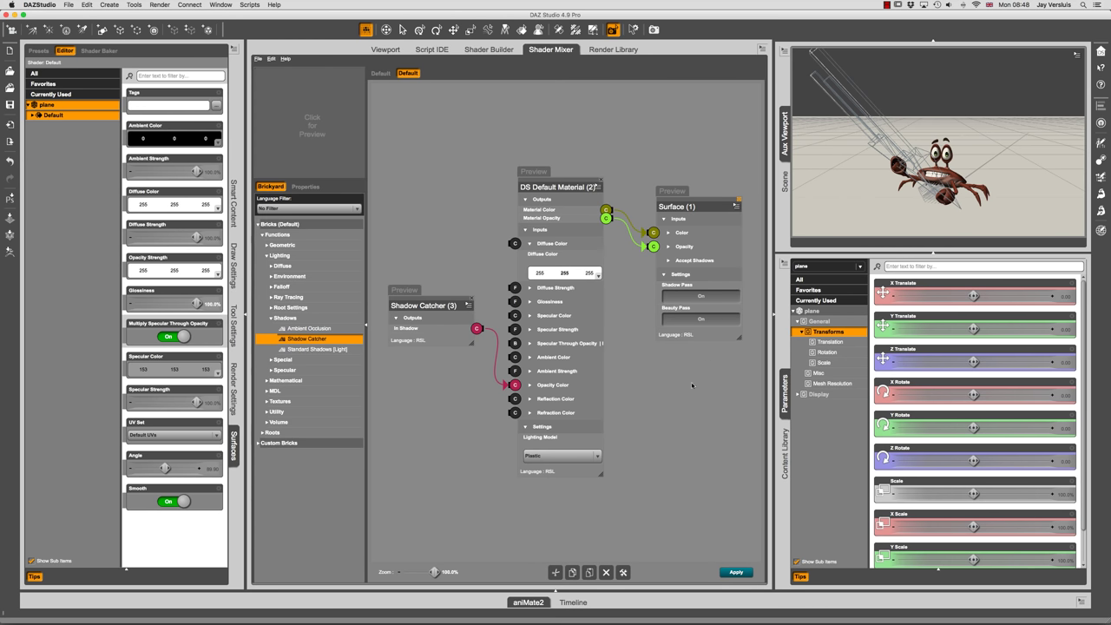
{"action": "left_click", "coordinate": [738, 573]}
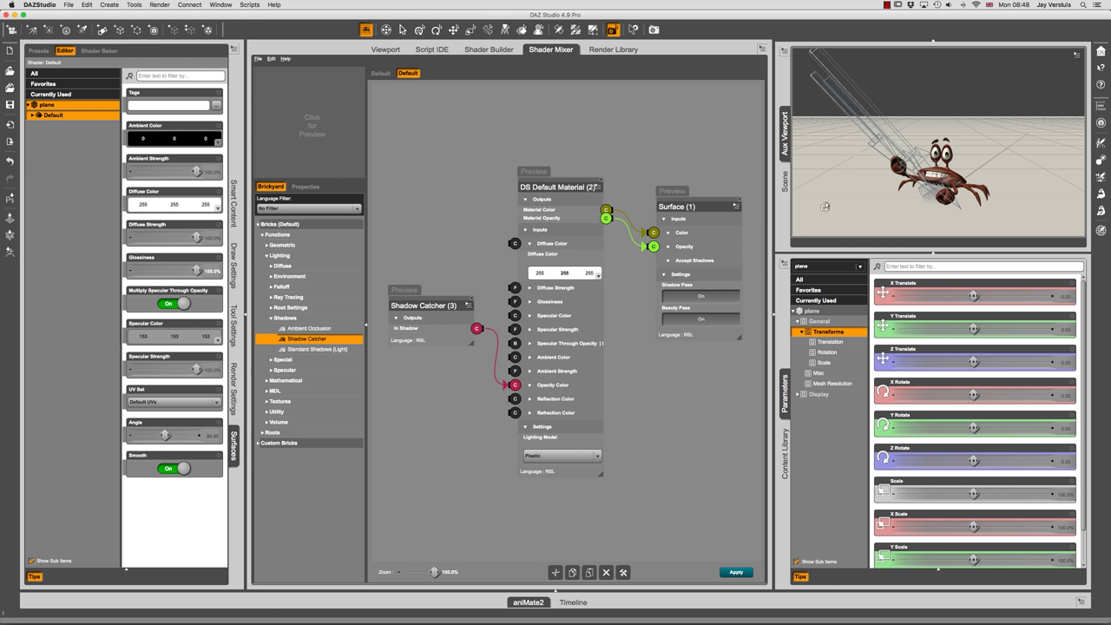
Render the scene to check the plane's caught shadows, and close the render without saving it
{"action": "key", "text": "super+r"}
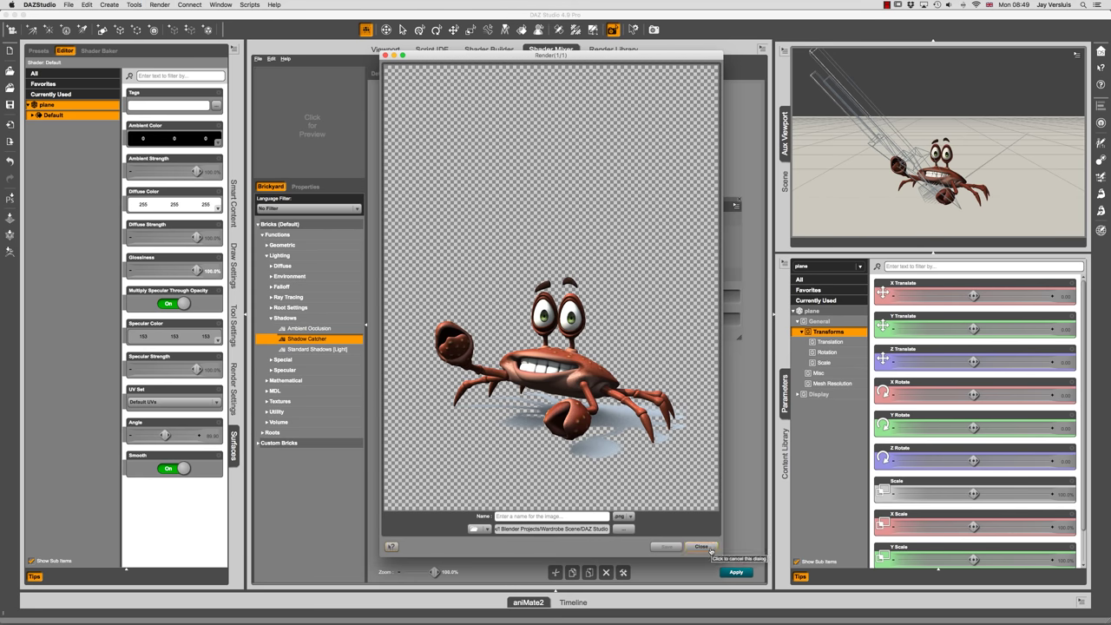
{"action": "left_click", "coordinate": [701, 547]}
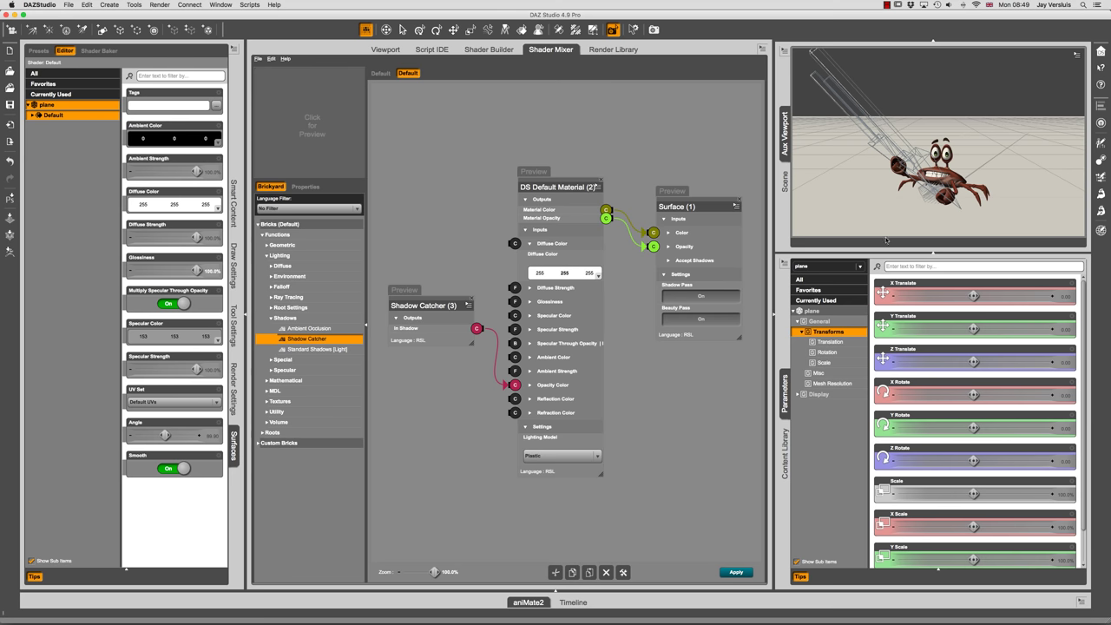
Show the IPR toolbar in the Aux Viewport and start interactive progressive rendering
{"action": "left_click", "coordinate": [999, 56]}
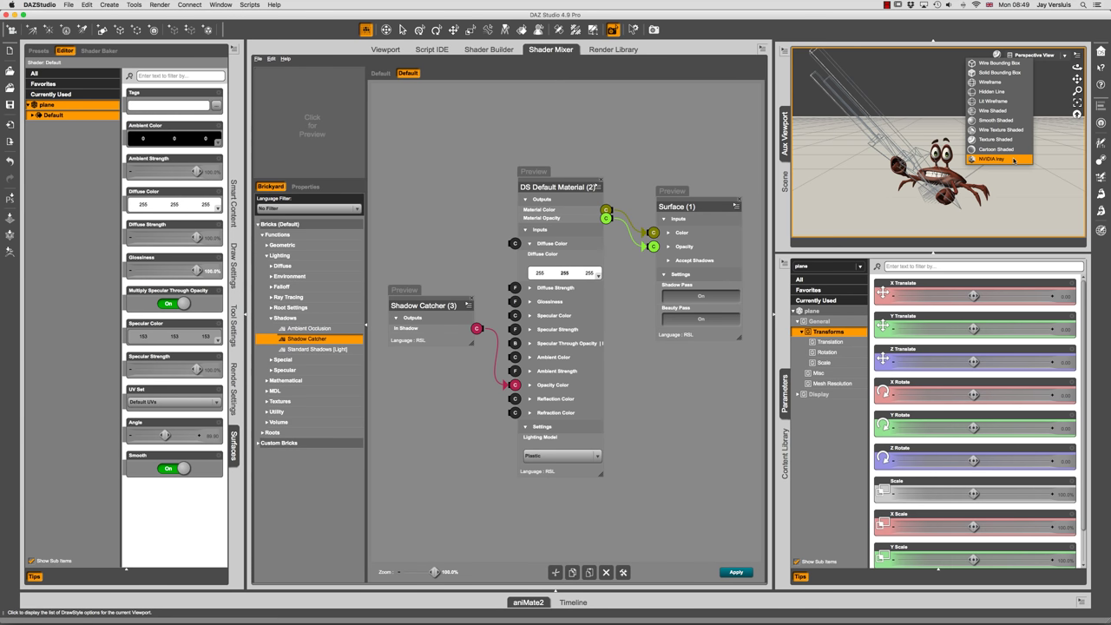
{"action": "left_click", "coordinate": [911, 34]}
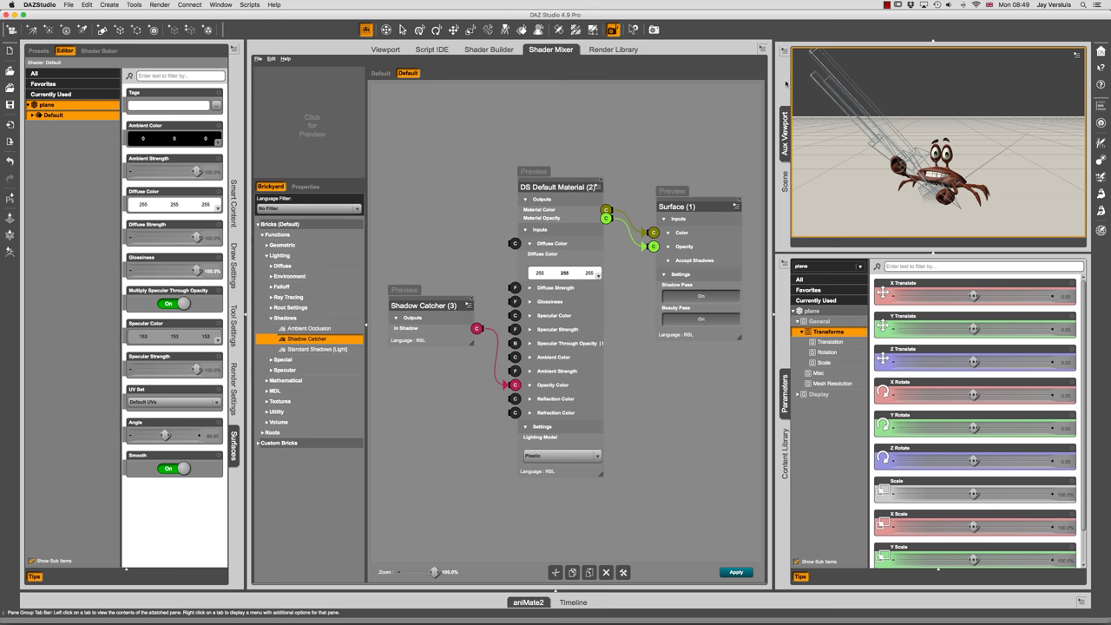
{"action": "left_click", "coordinate": [784, 52]}
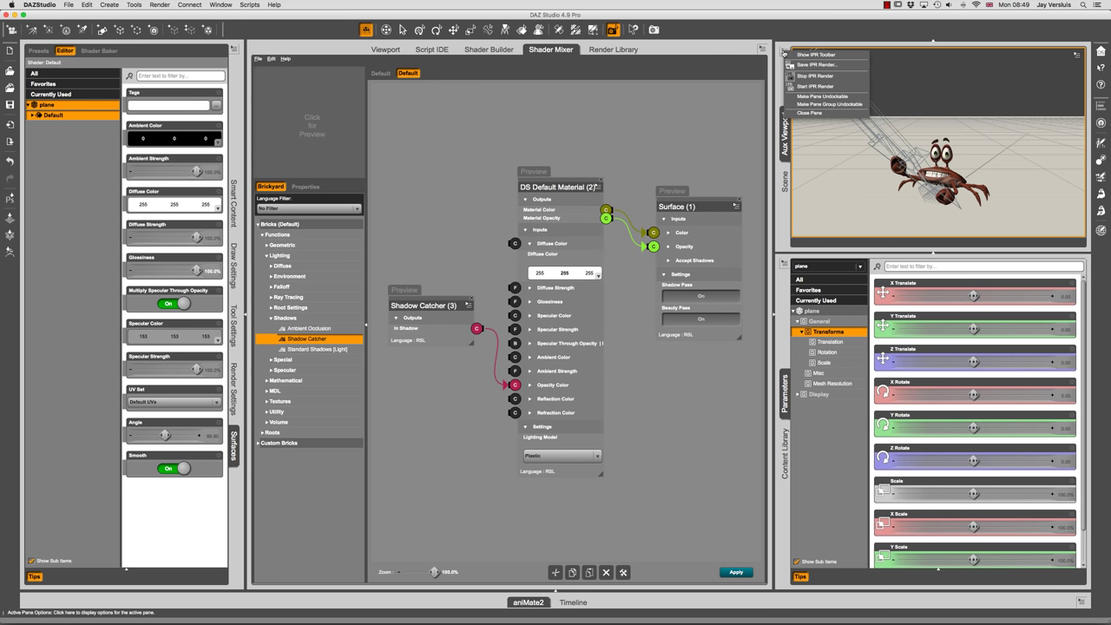
{"action": "left_click", "coordinate": [847, 88]}
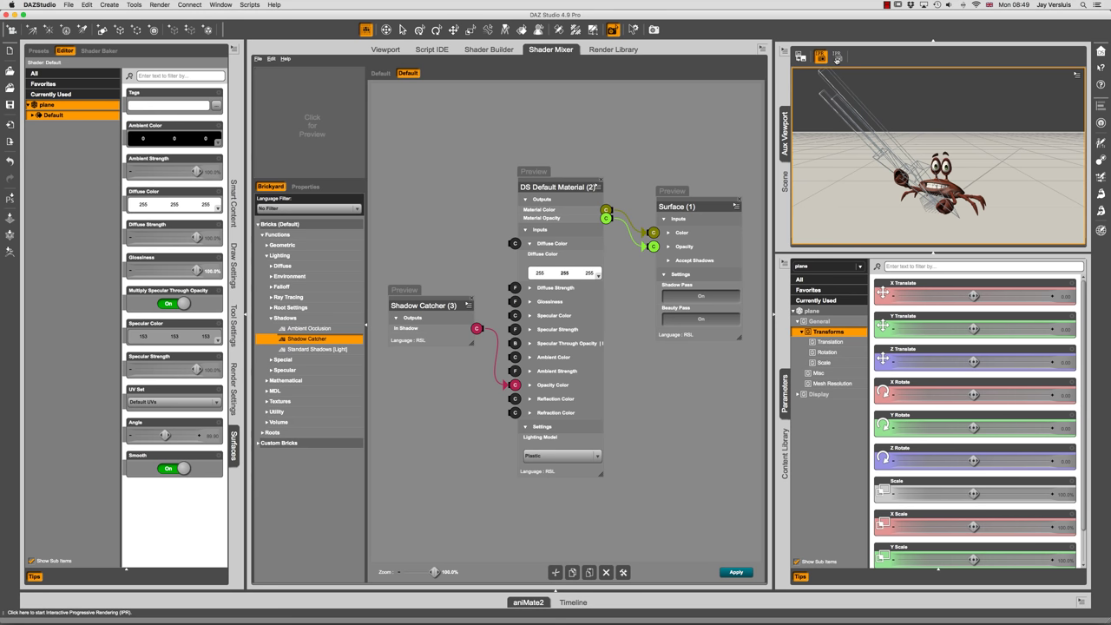
{"action": "left_click", "coordinate": [838, 59]}
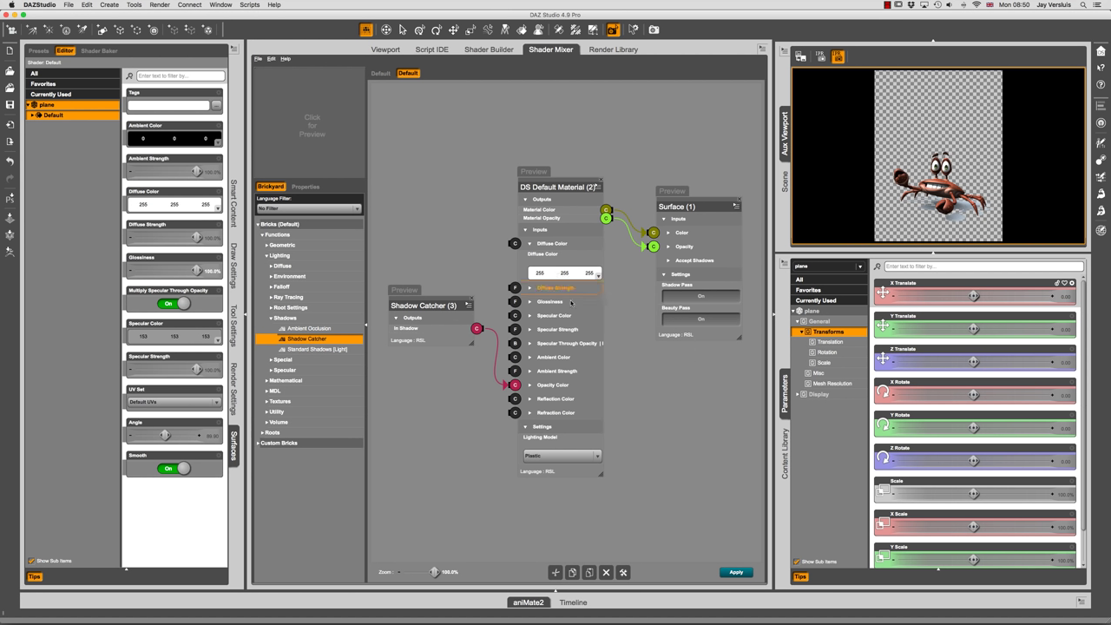
Expand Specular Color on the DS Default Material brick and set it to black (0, 0, 0)
{"action": "left_click", "coordinate": [530, 316]}
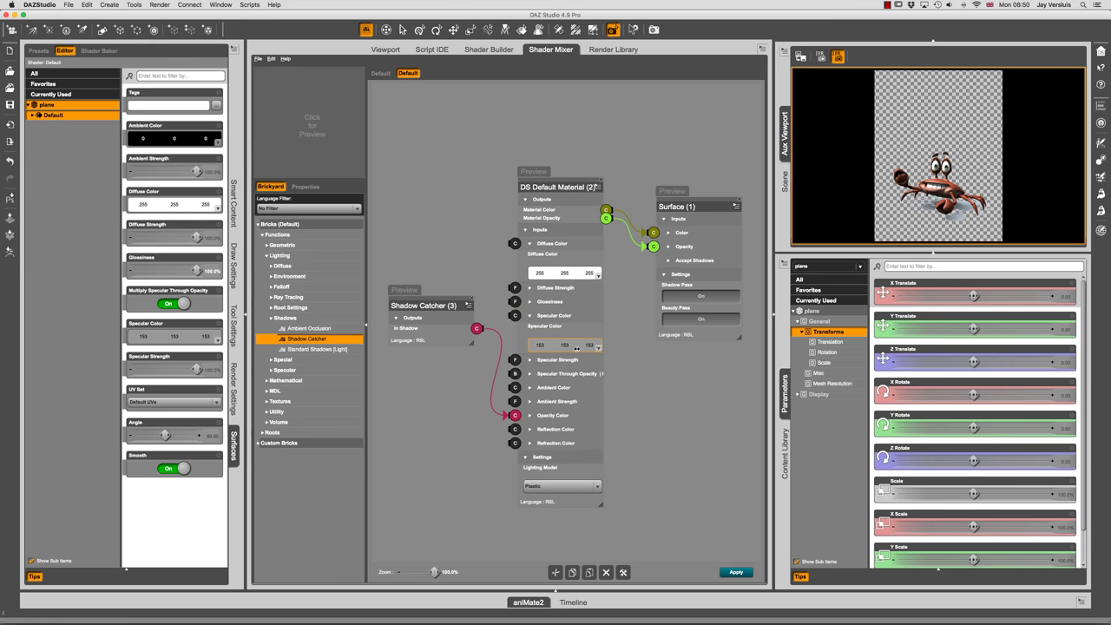
{"action": "left_click", "coordinate": [577, 347]}
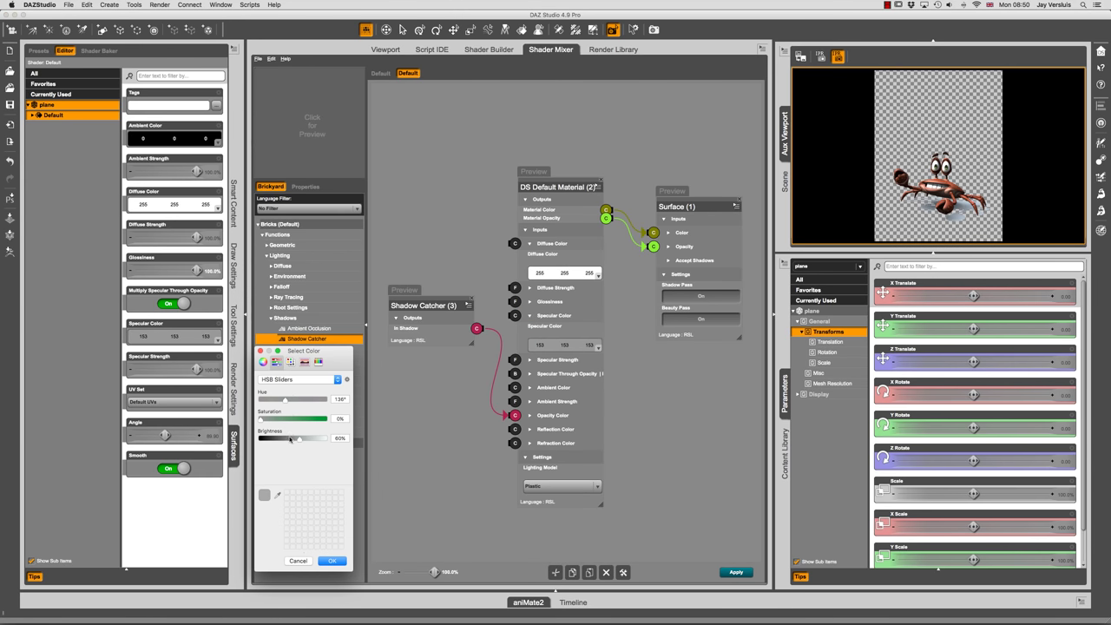
{"action": "left_click_drag", "start_coordinate": [299, 439], "coordinate": [247, 441]}
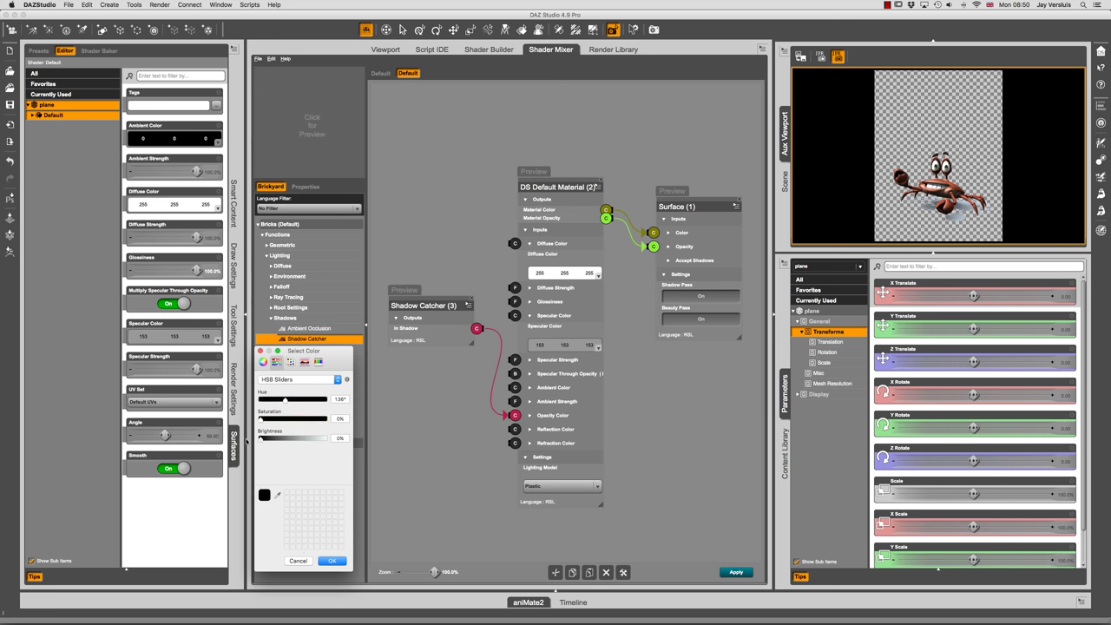
{"action": "left_click", "coordinate": [331, 561]}
Set the brick's Diffuse Color to dark grey (39, 39, 39) and apply the shader to the plane
{"action": "left_click", "coordinate": [556, 272]}
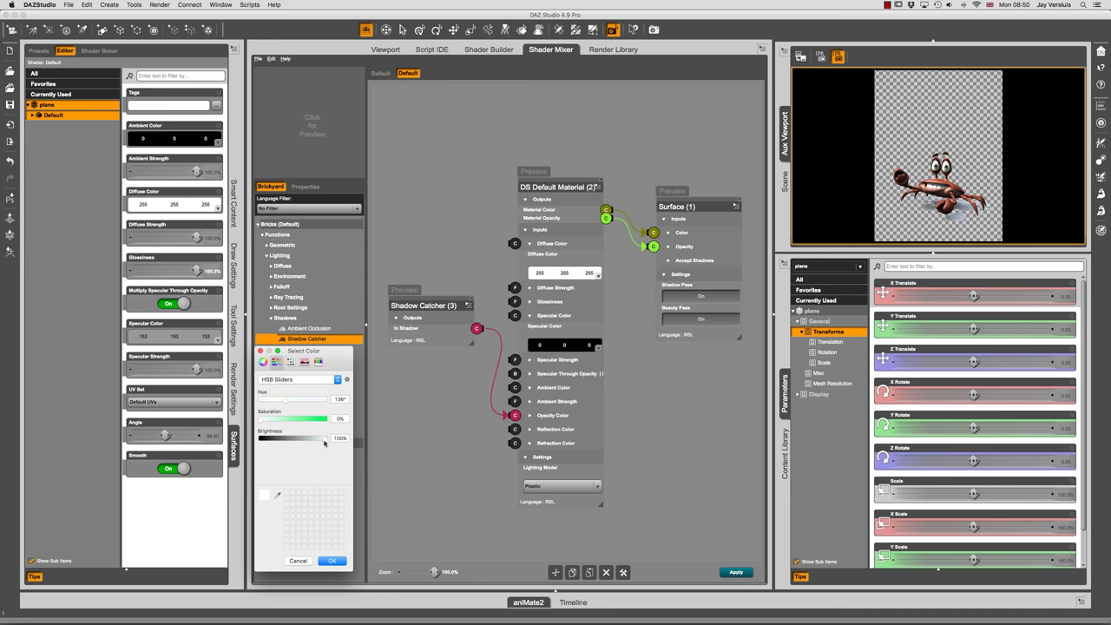
{"action": "left_click_drag", "start_coordinate": [325, 443], "coordinate": [272, 441]}
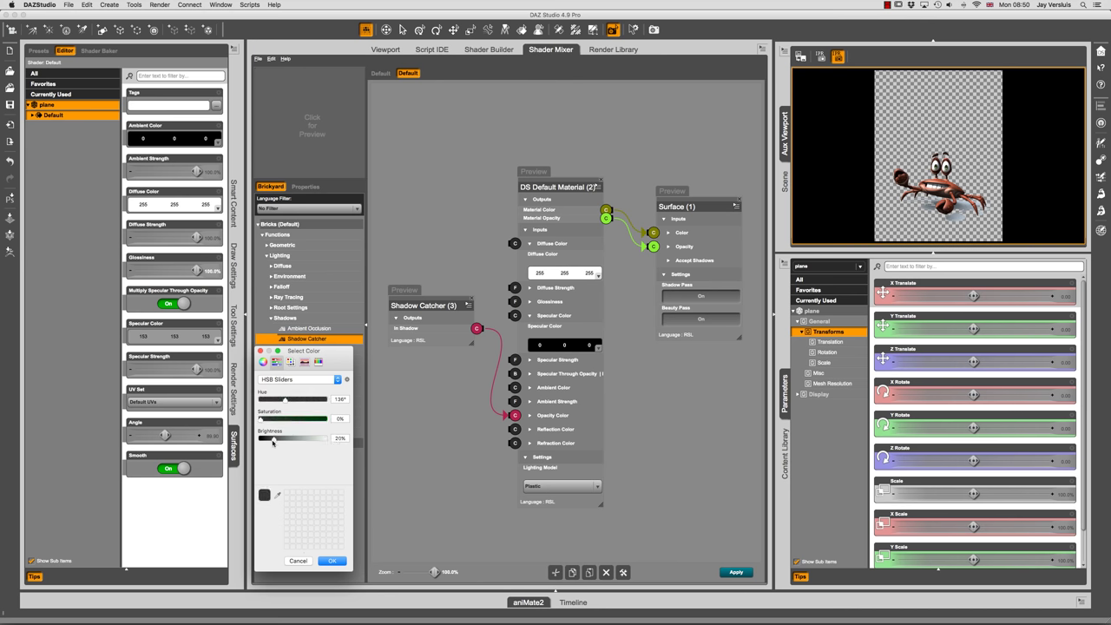
{"action": "left_click", "coordinate": [335, 561]}
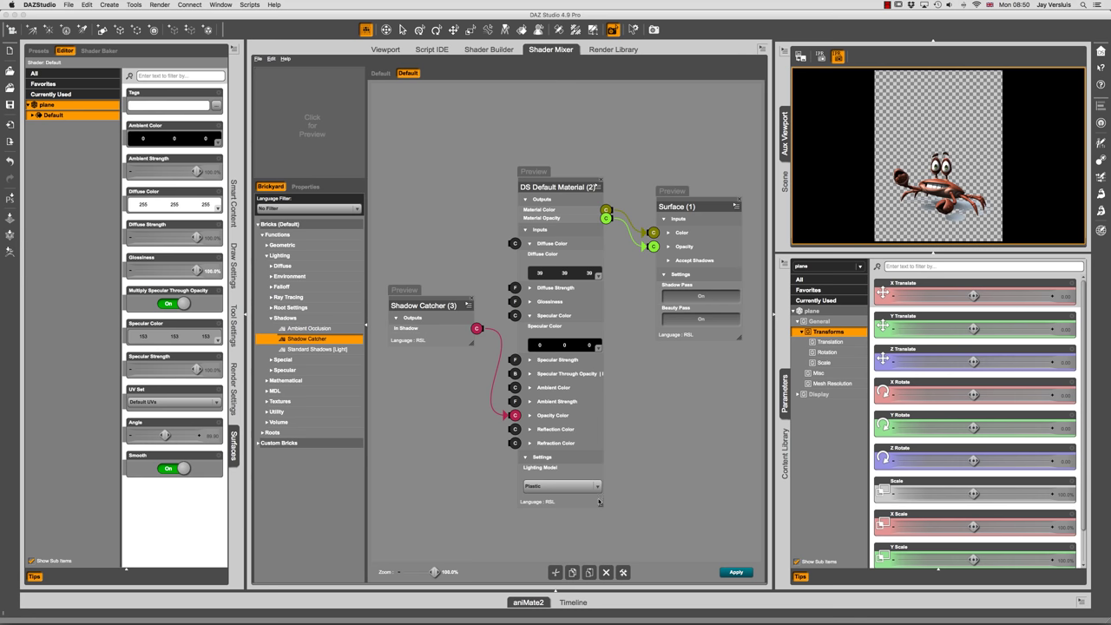
{"action": "left_click", "coordinate": [736, 572]}
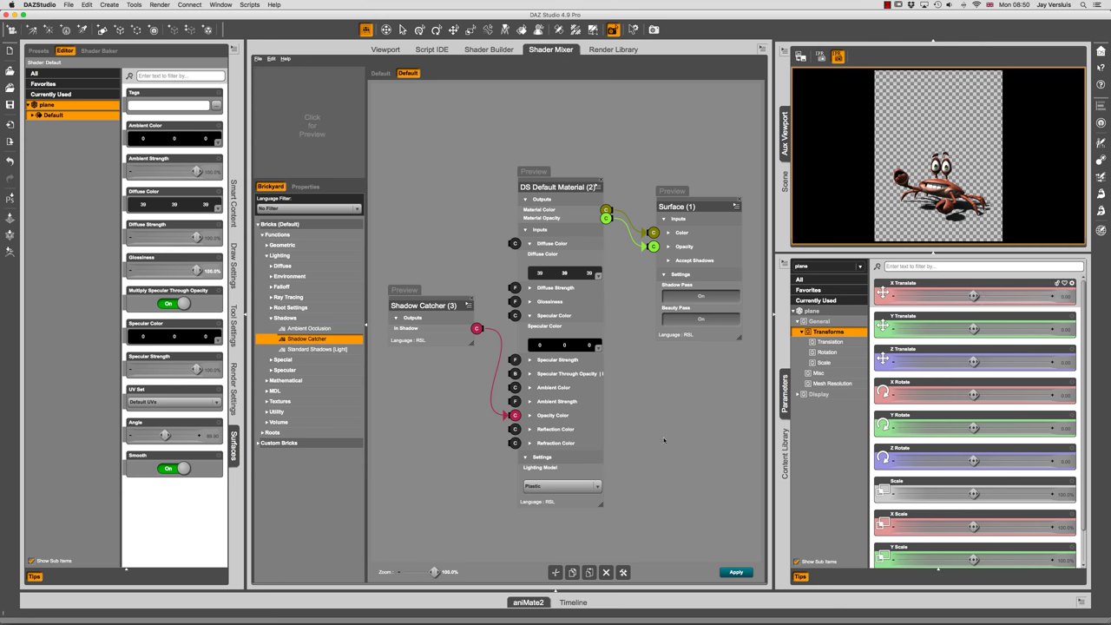
Stop the interactive rendering in the Aux Viewport and render the scene at full size
{"action": "left_click", "coordinate": [819, 56]}
{"action": "key", "text": "super+r"}
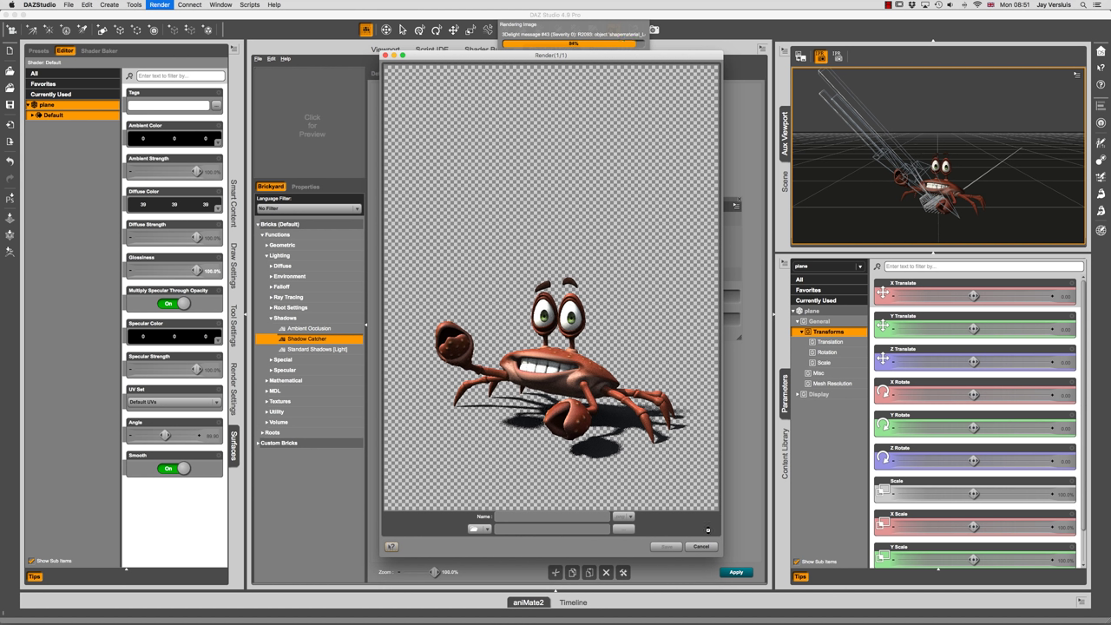
Save the finished render to the Desktop as Crab in png format
{"action": "left_click", "coordinate": [619, 531]}
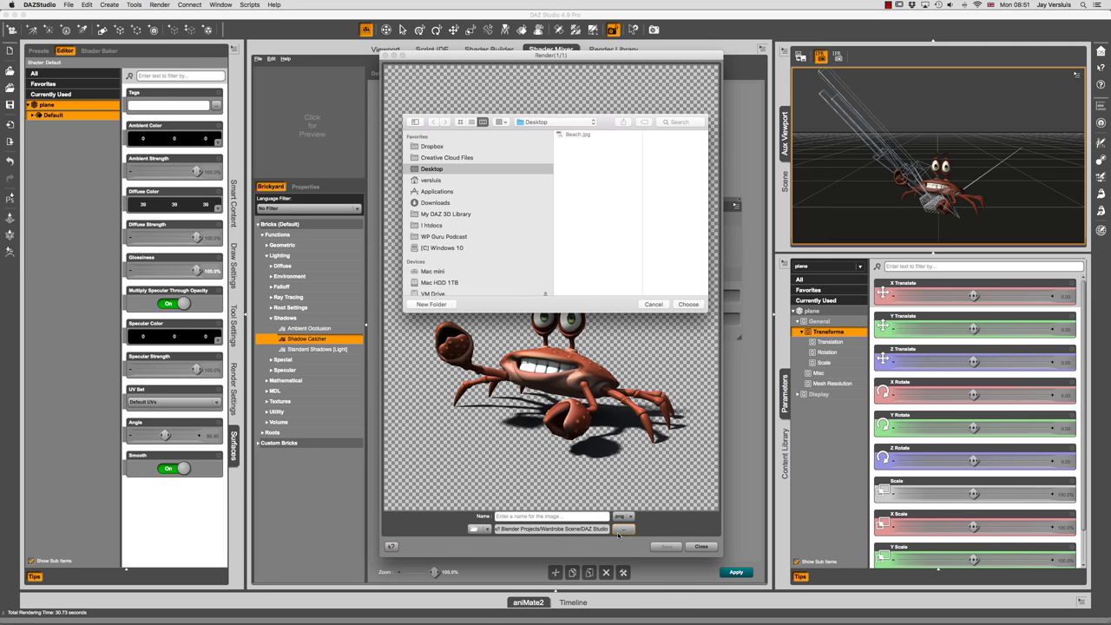
{"action": "left_click", "coordinate": [438, 169]}
{"action": "left_click", "coordinate": [686, 305]}
{"action": "left_click", "coordinate": [556, 515]}
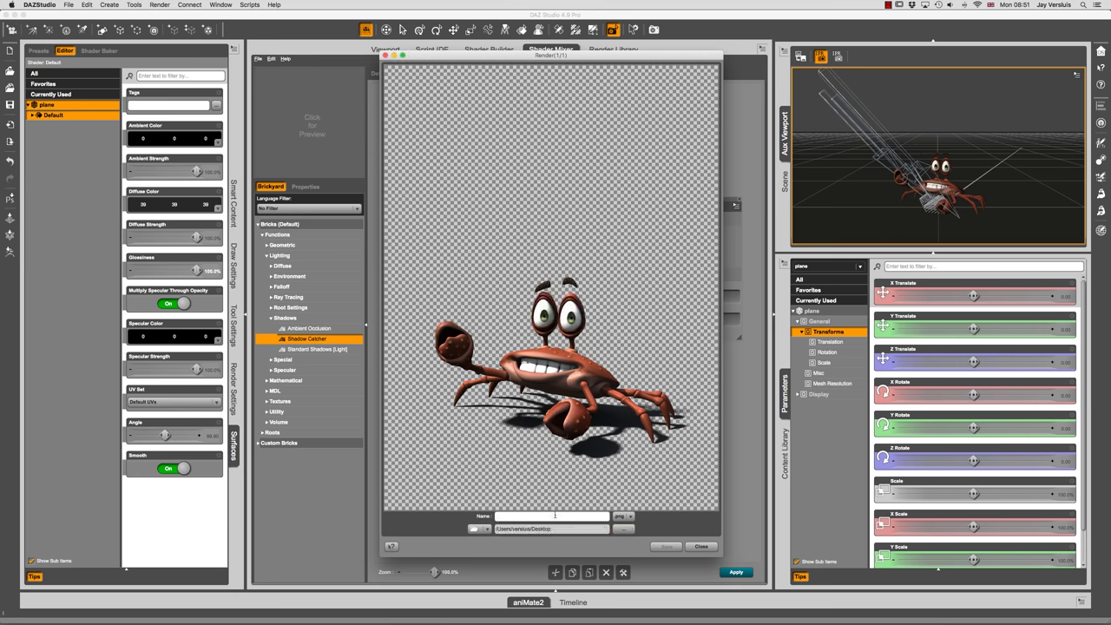
{"action": "type", "text": "Crab"}
{"action": "left_click", "coordinate": [632, 515]}
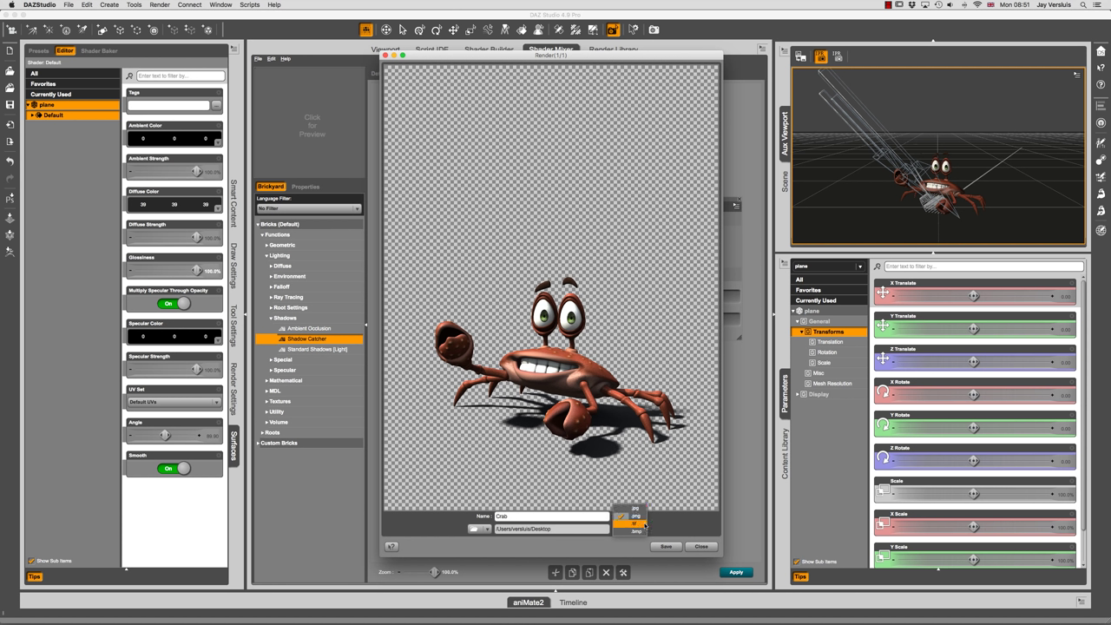
{"action": "left_click", "coordinate": [673, 527]}
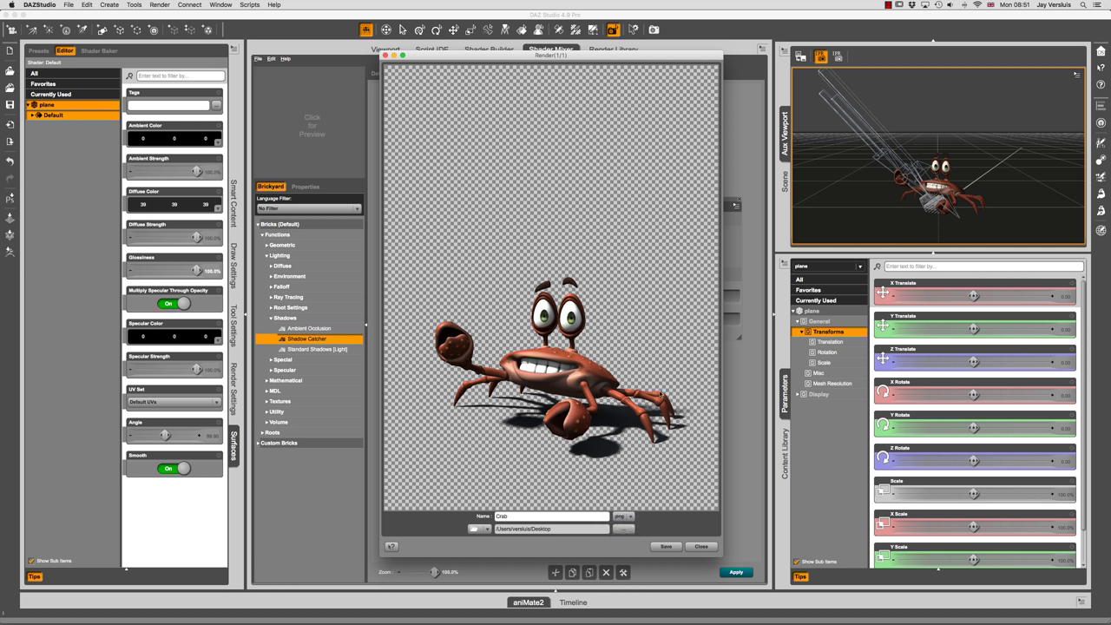
{"action": "left_click", "coordinate": [666, 547]}
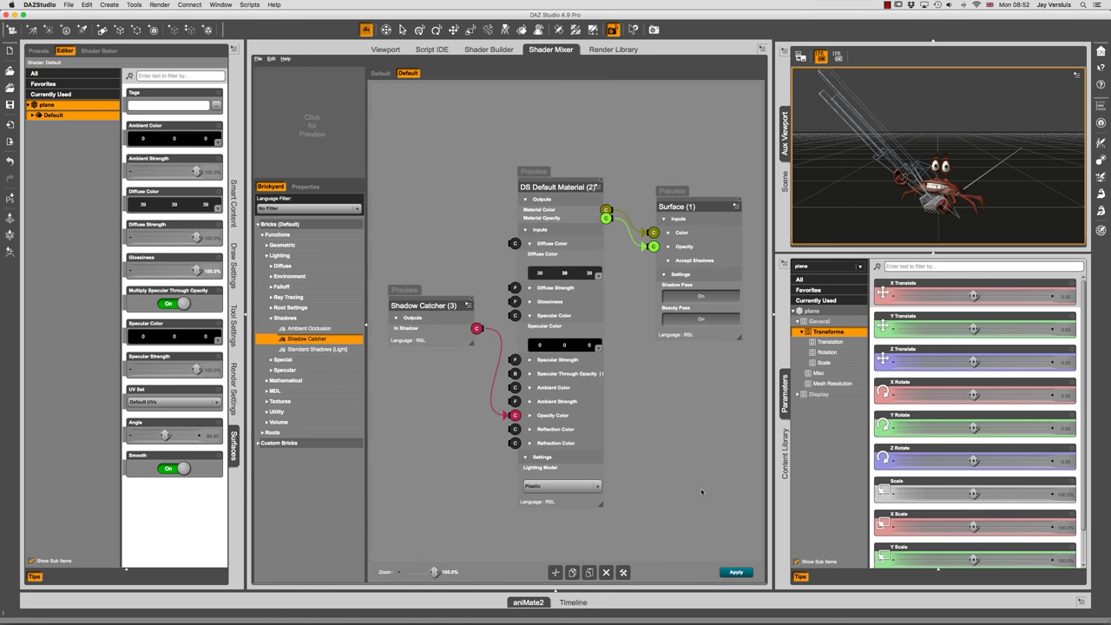
Switch to Photoshop and open both Beach.jpg and Crab.png from the Desktop
{"action": "key", "text": "ctrl+Right"}
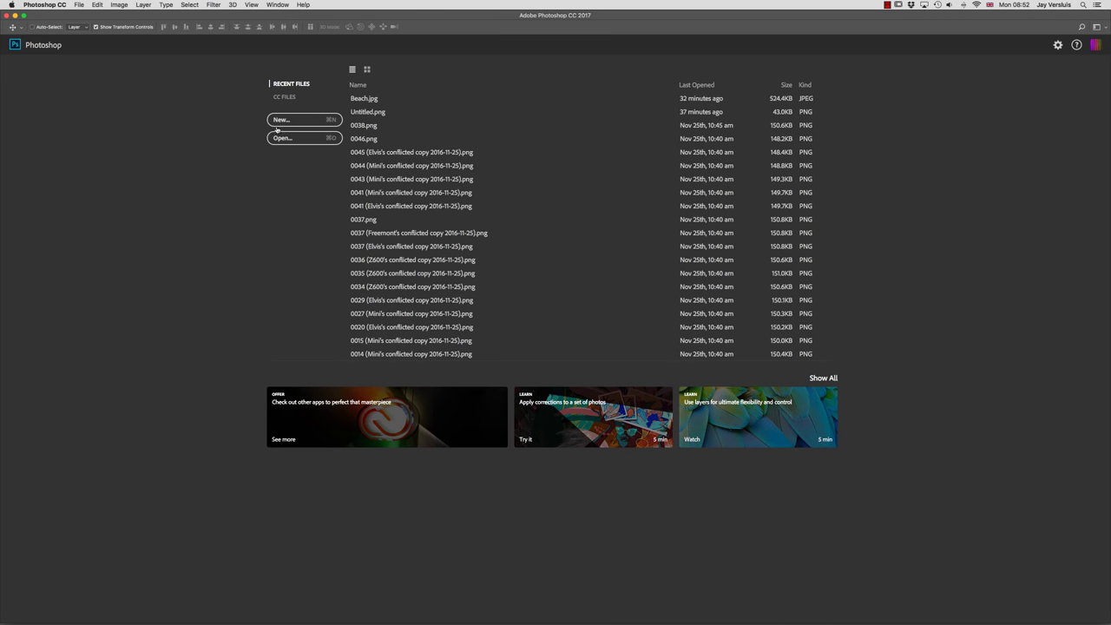
{"action": "left_click", "coordinate": [305, 138]}
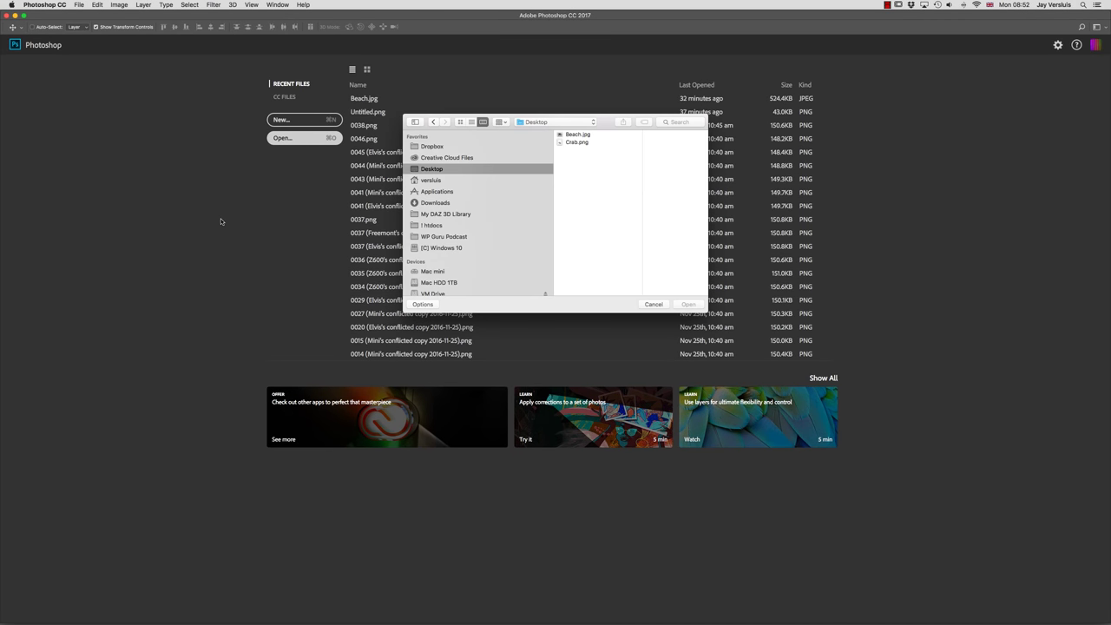
{"action": "left_click", "coordinate": [577, 134]}
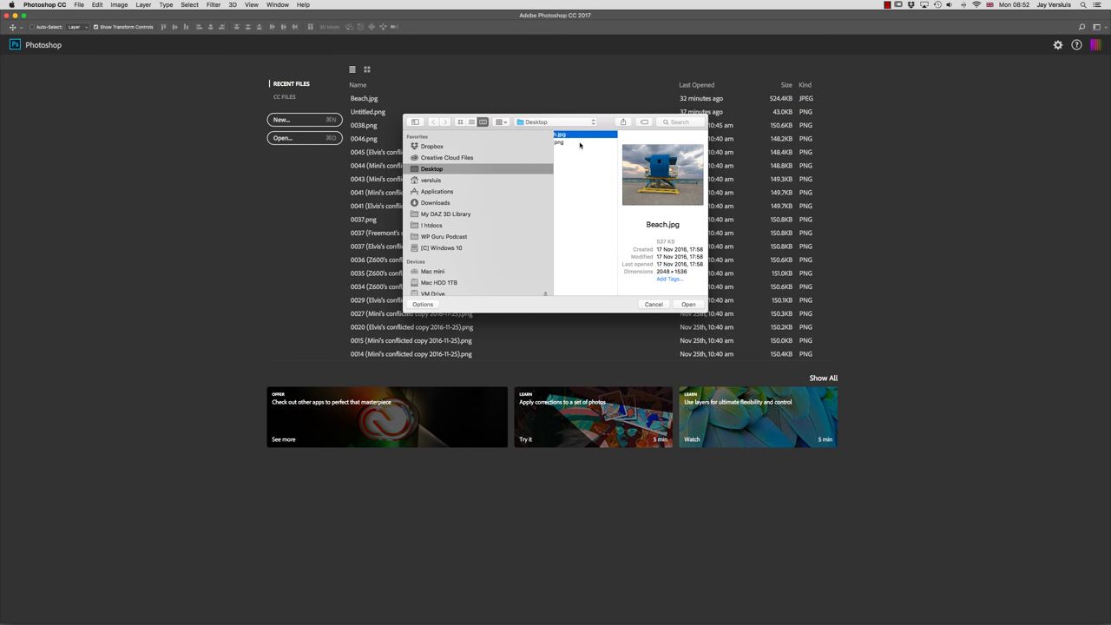
{"action": "left_click", "coordinate": [579, 143], "text": "shift"}
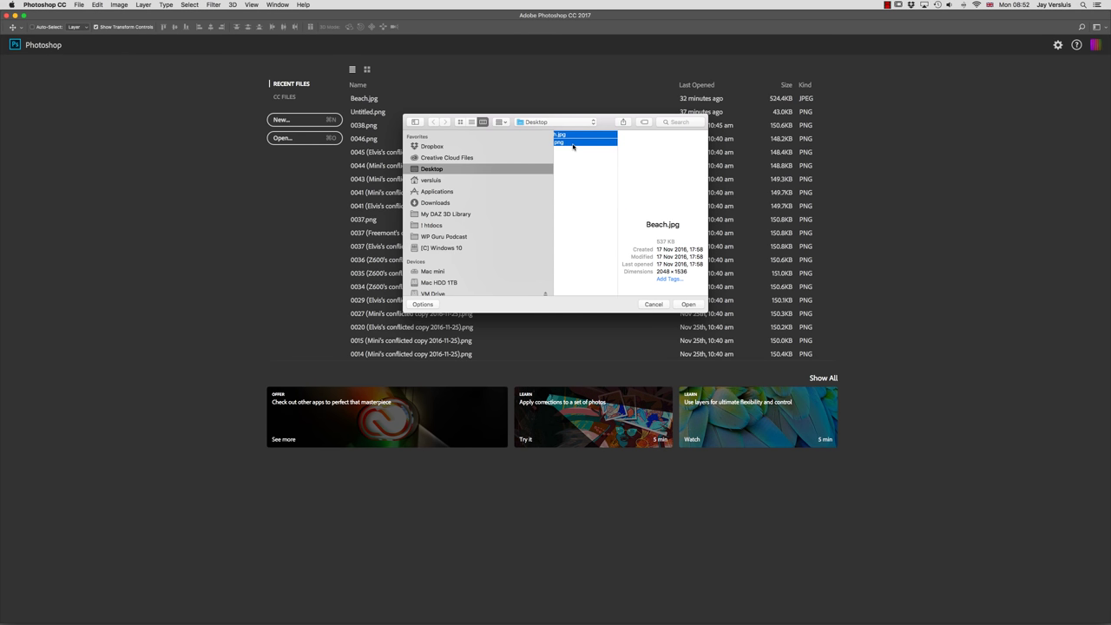
{"action": "left_click", "coordinate": [687, 304]}
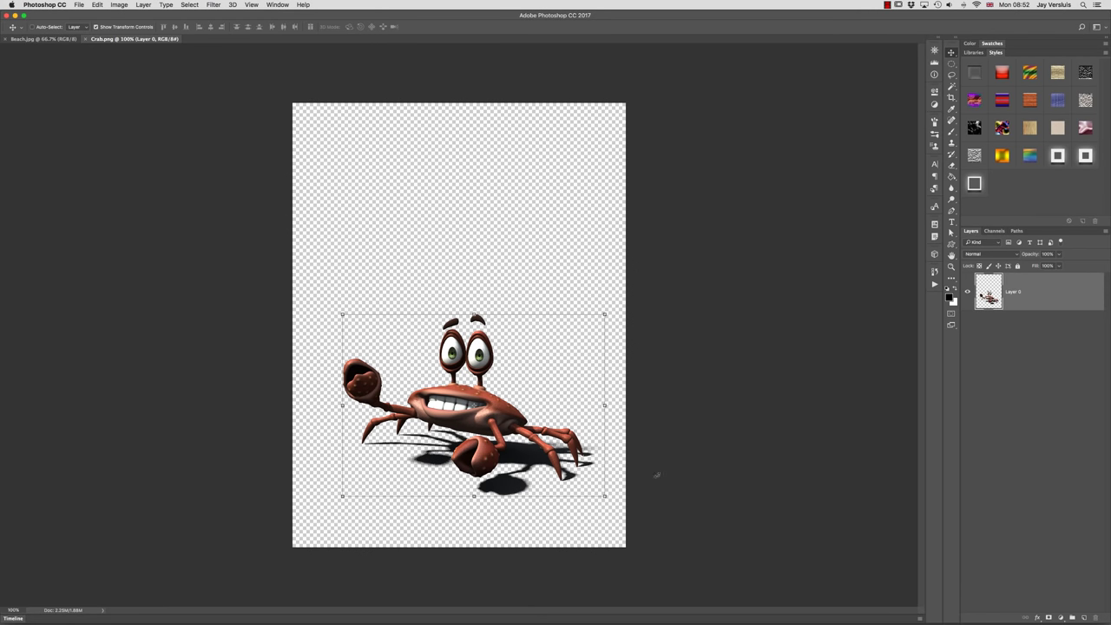
{"action": "scroll", "coordinate": [511, 460], "scroll_direction": "up", "scroll_amount": 3, "text": "alt"}
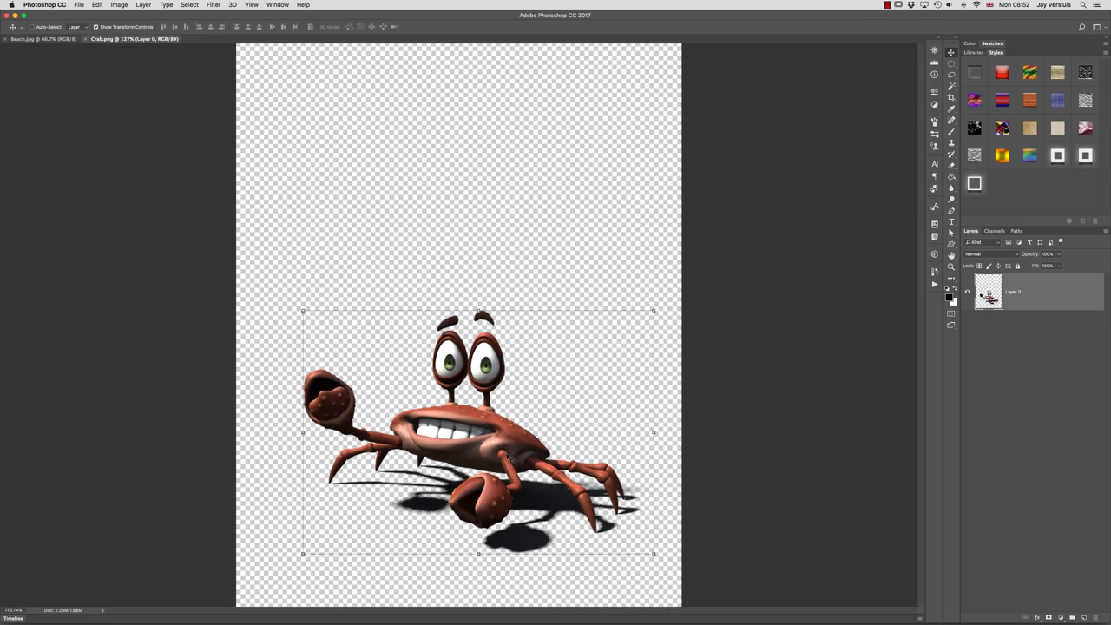
{"action": "scroll", "coordinate": [510, 460], "scroll_direction": "down", "scroll_amount": 2}
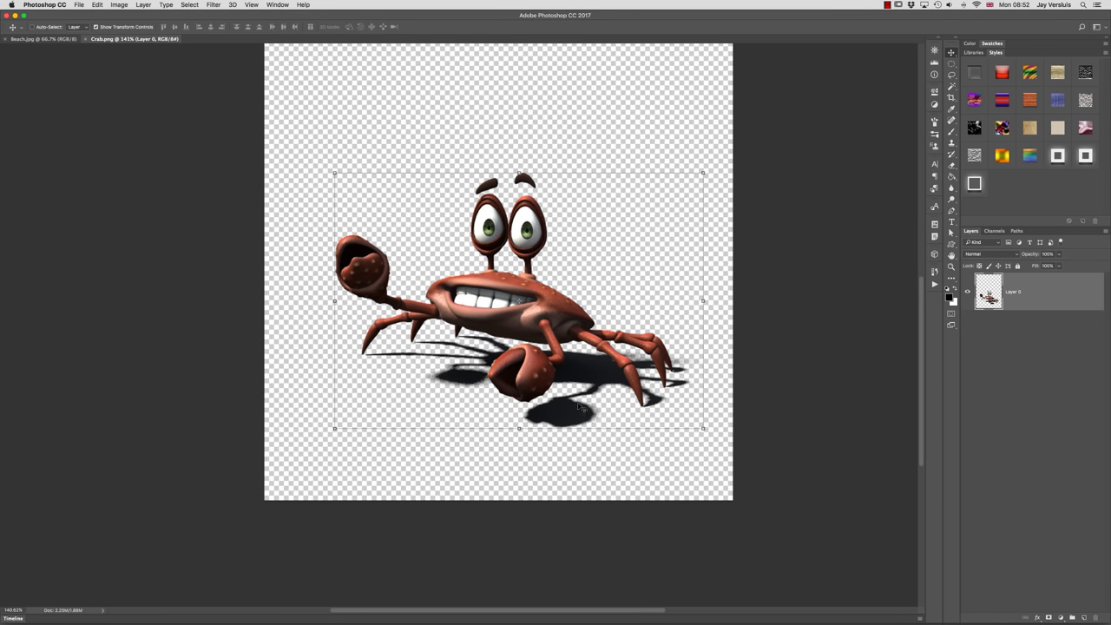
Switch to DAZ Studio and check the Shadow Samples setting among the 3Delight render sampling options
{"action": "scroll", "coordinate": [624, 390], "scroll_direction": "up", "scroll_amount": 3, "text": "alt"}
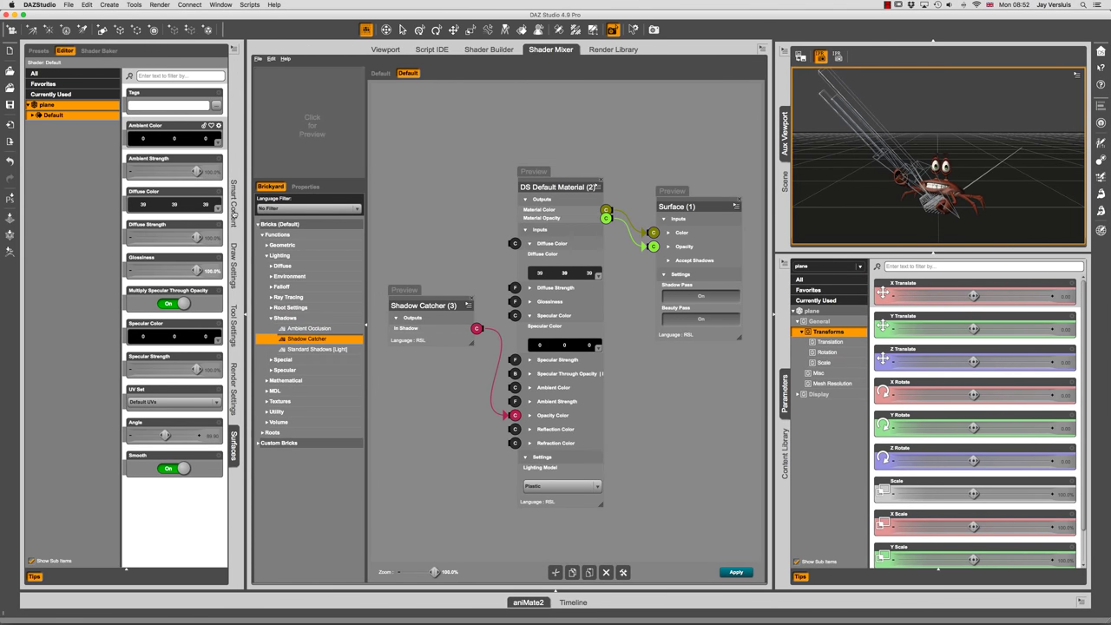
{"action": "left_click", "coordinate": [235, 388]}
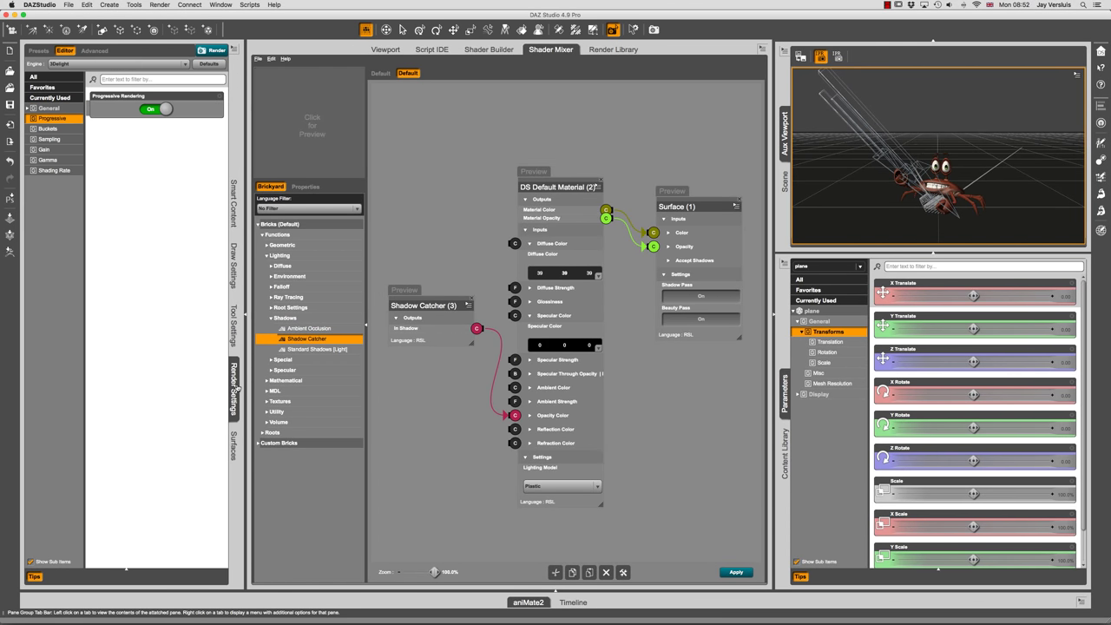
{"action": "left_click", "coordinate": [72, 140]}
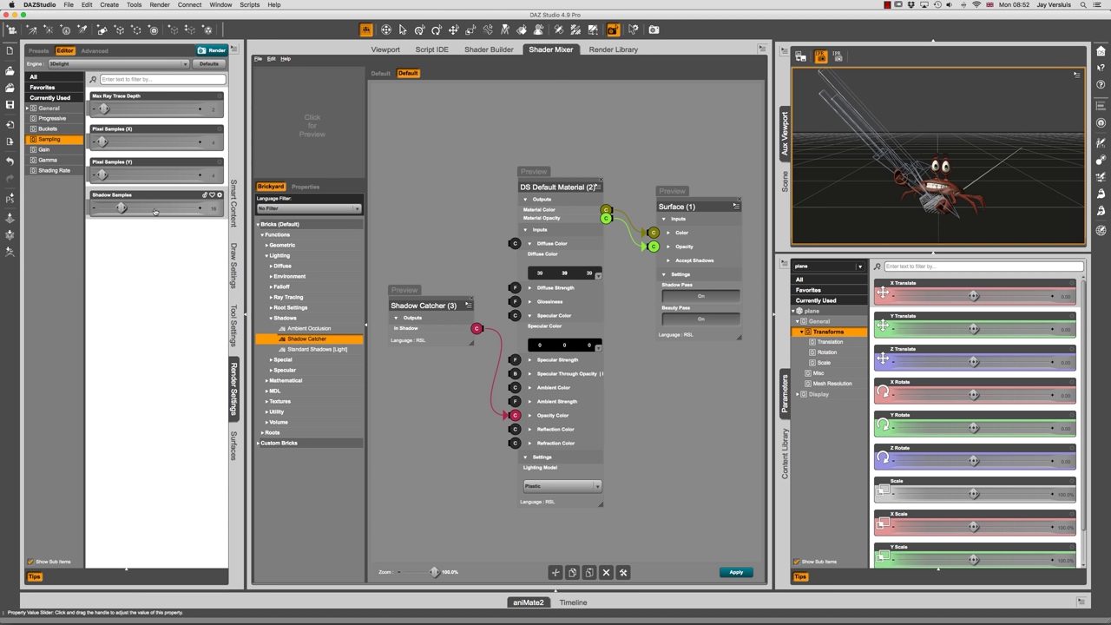
{"action": "mouse_move", "coordinate": [187, 211]}
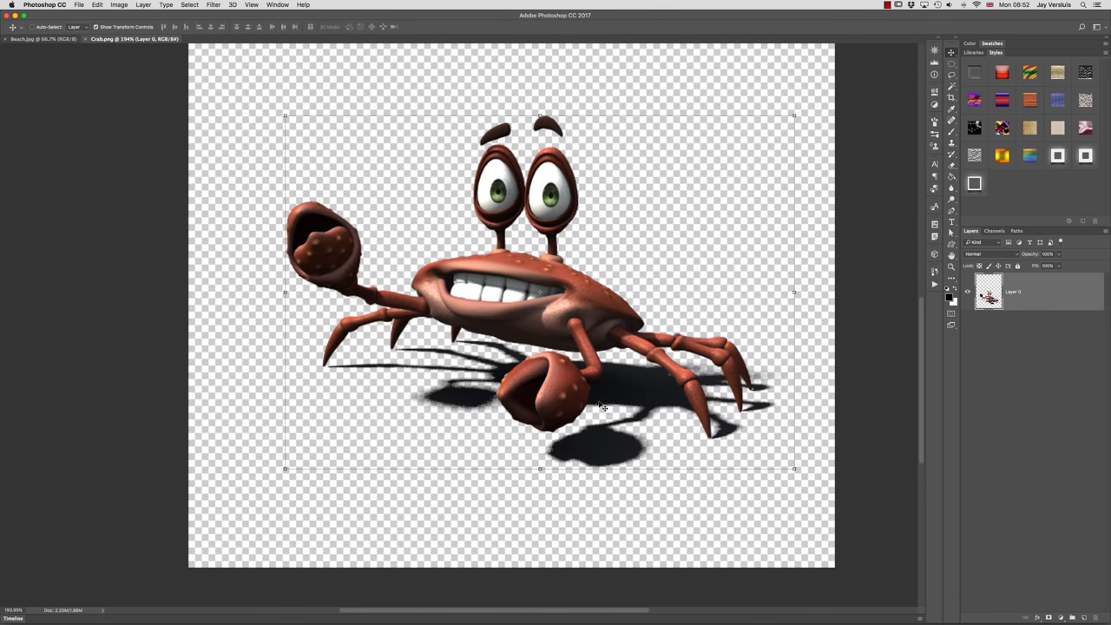
Switch back to Photoshop and look over the whole crab render and the beach photo it goes onto
{"action": "scroll", "coordinate": [603, 406], "scroll_direction": "down", "scroll_amount": 5, "text": "alt"}
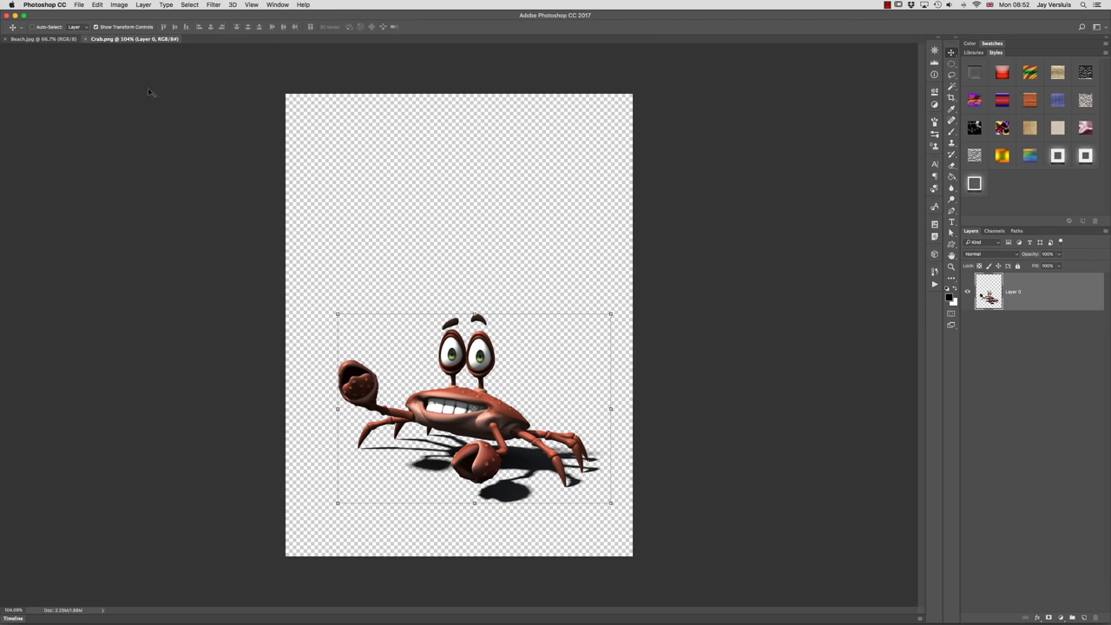
{"action": "left_click", "coordinate": [45, 39]}
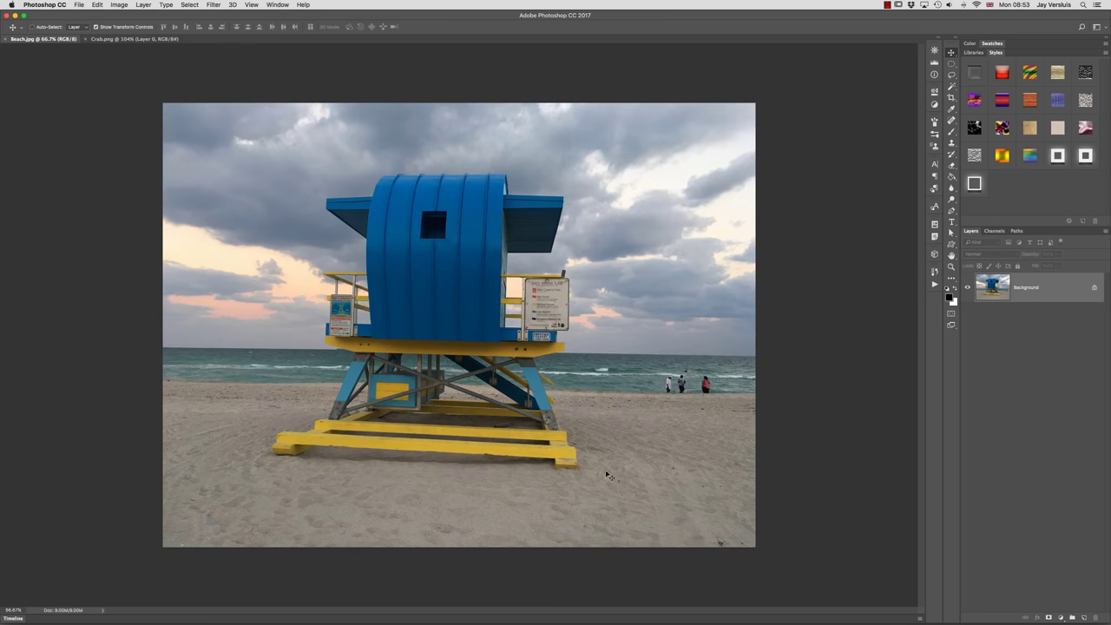
{"action": "scroll", "coordinate": [608, 474], "scroll_direction": "up", "scroll_amount": 2, "text": "alt"}
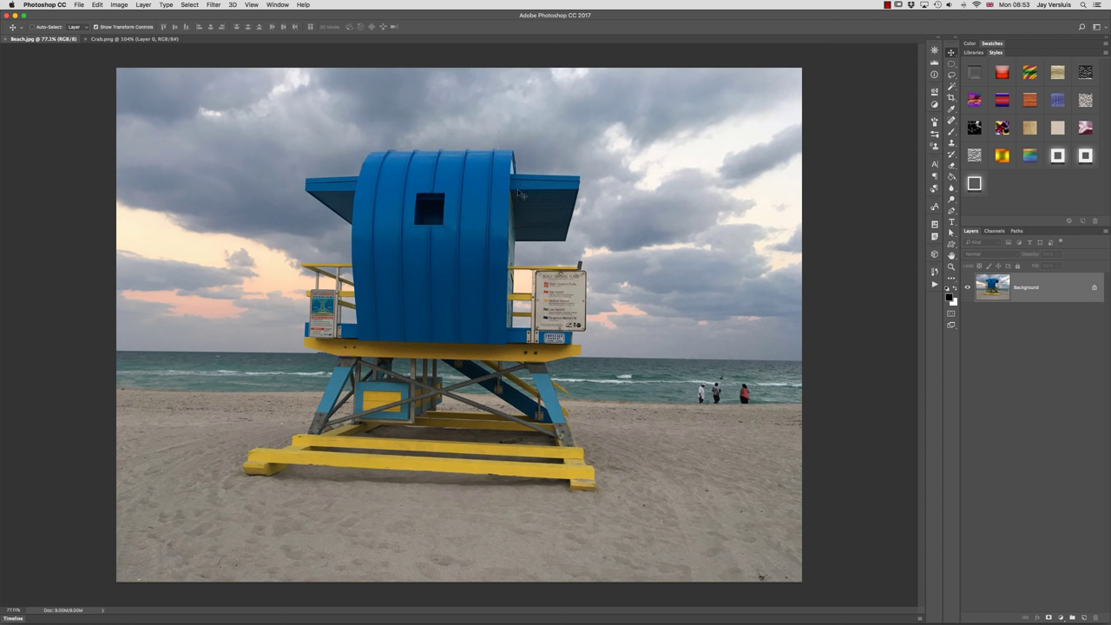
Duplicate the crab layer from Crab.png into the Beach.jpg document
{"action": "left_click", "coordinate": [115, 39]}
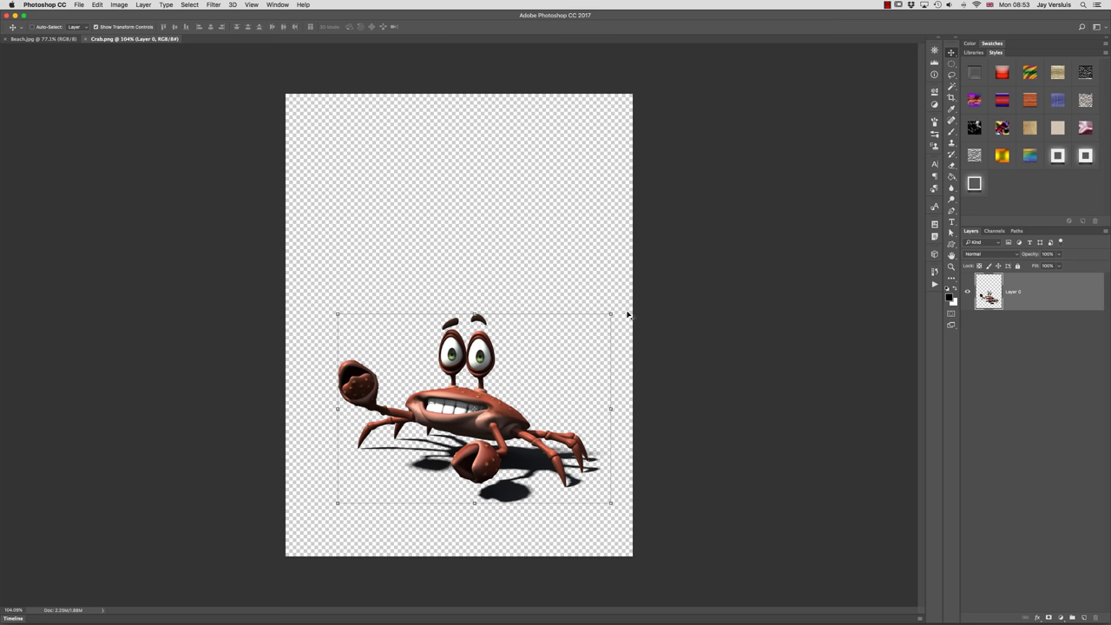
{"action": "right_click", "coordinate": [1038, 294]}
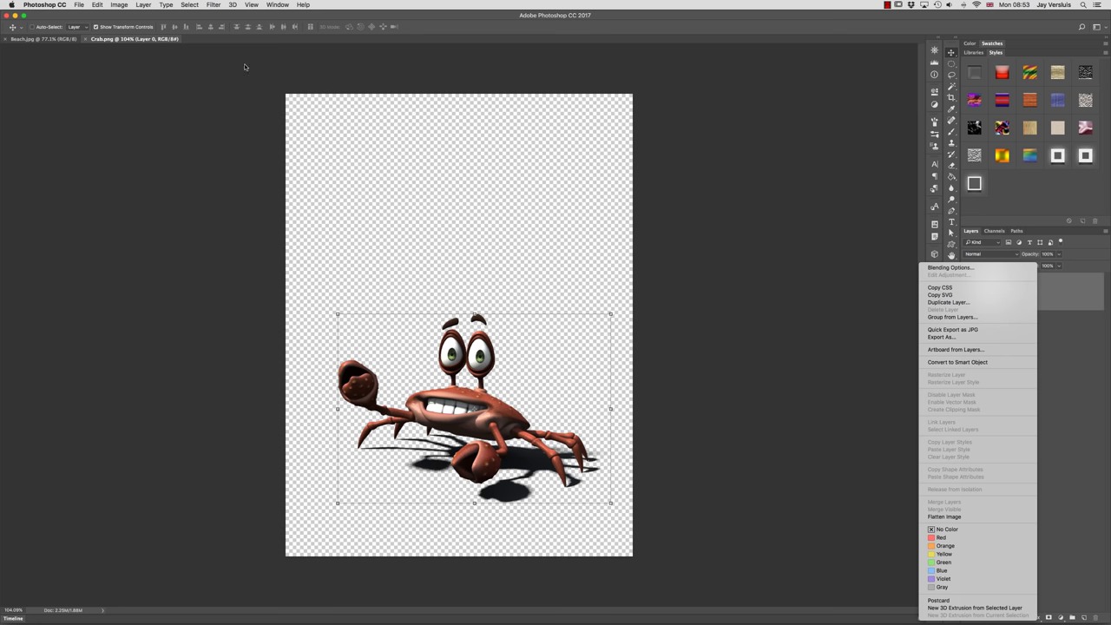
{"action": "left_click", "coordinate": [144, 4]}
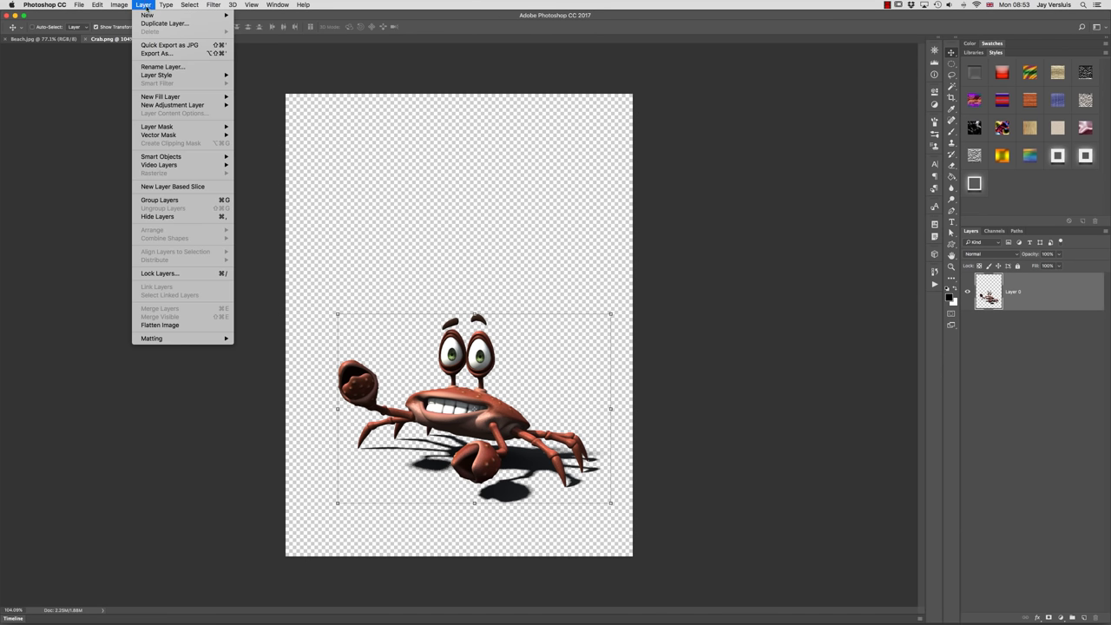
{"action": "mouse_move", "coordinate": [152, 18]}
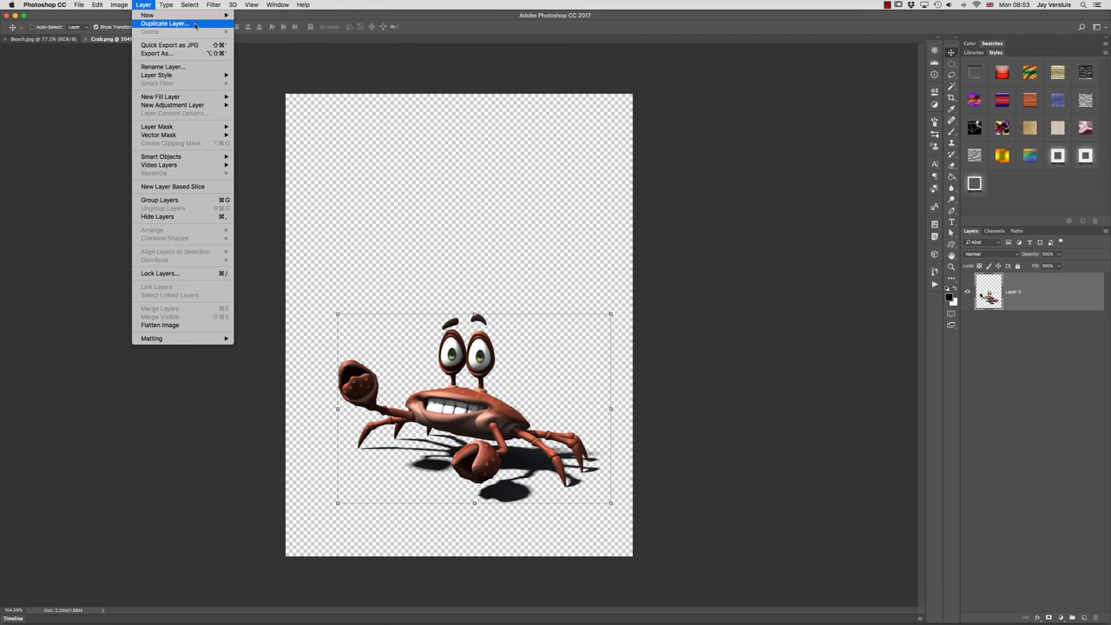
{"action": "left_click", "coordinate": [195, 25]}
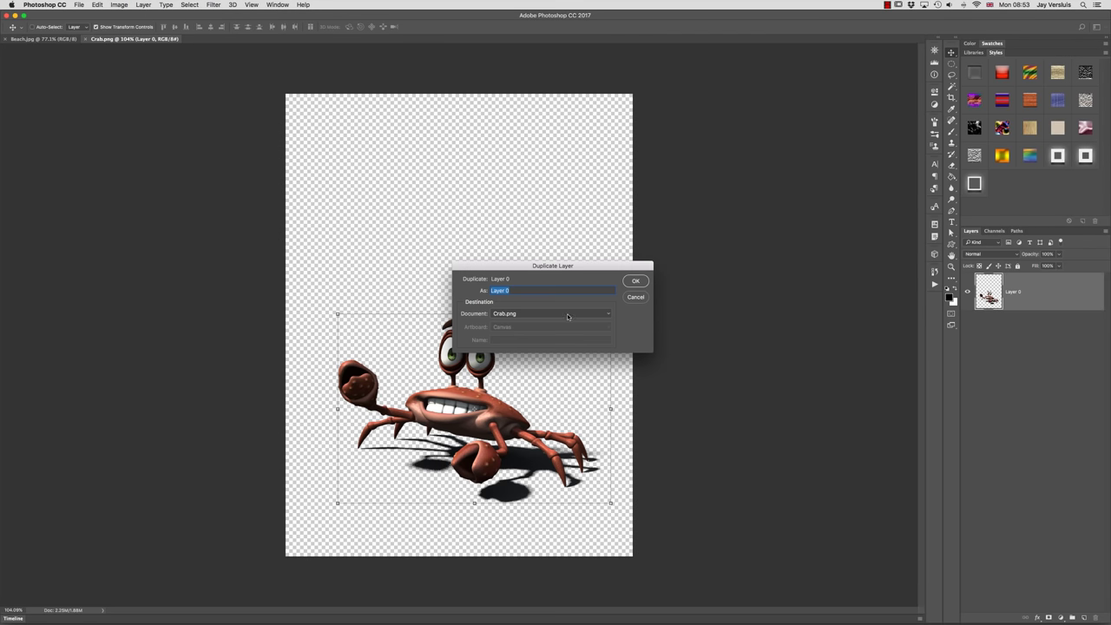
{"action": "left_click_drag", "start_coordinate": [594, 267], "coordinate": [637, 269]}
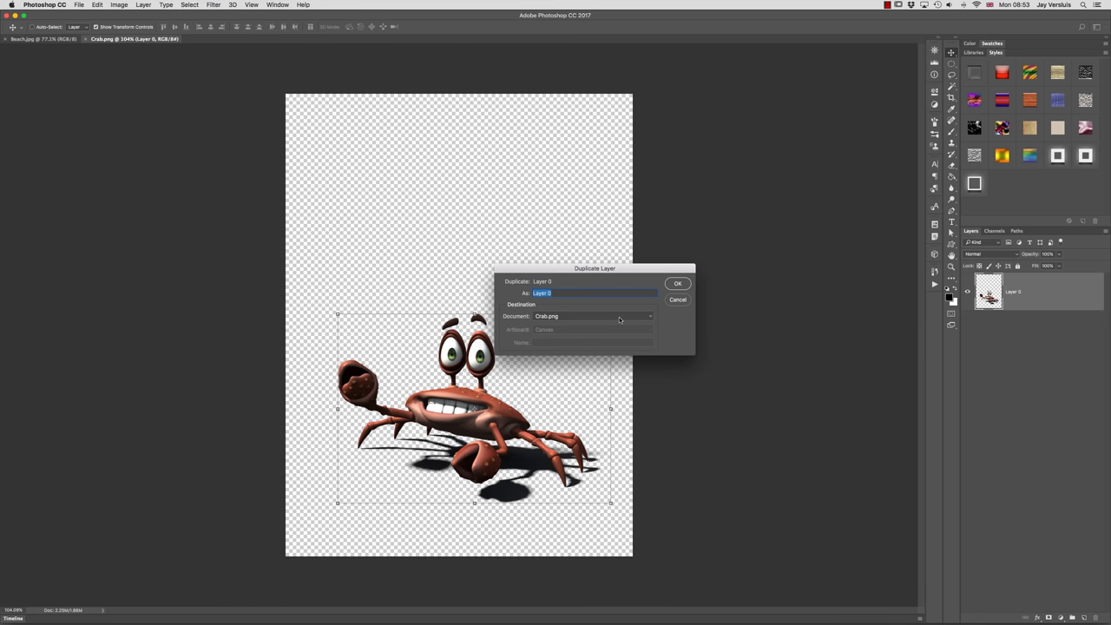
{"action": "left_click", "coordinate": [620, 318]}
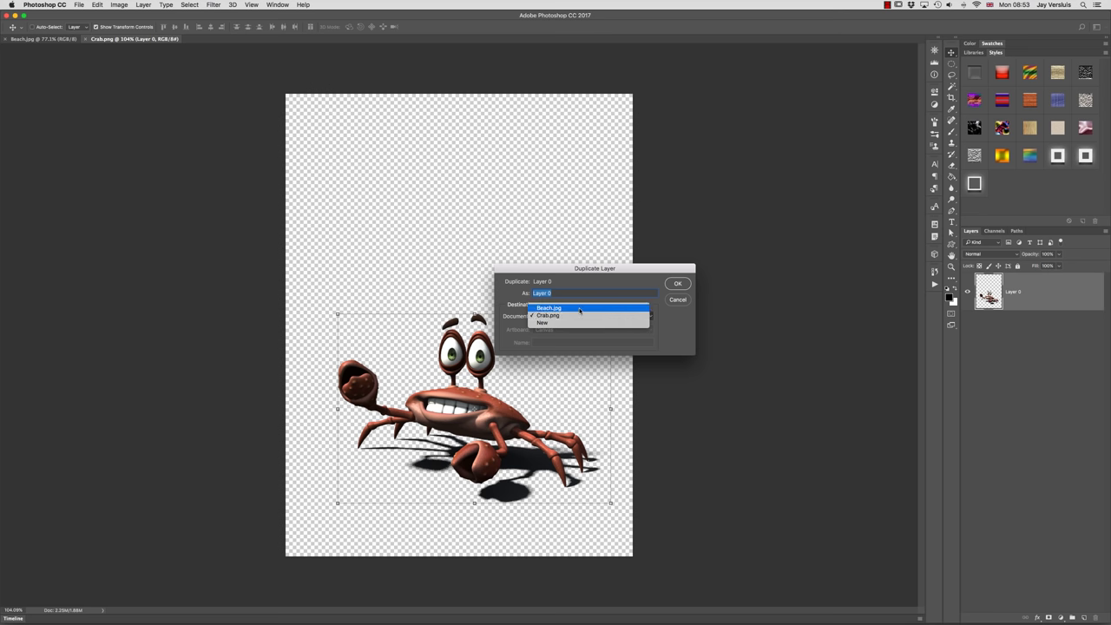
{"action": "left_click", "coordinate": [579, 309]}
{"action": "left_click", "coordinate": [677, 284]}
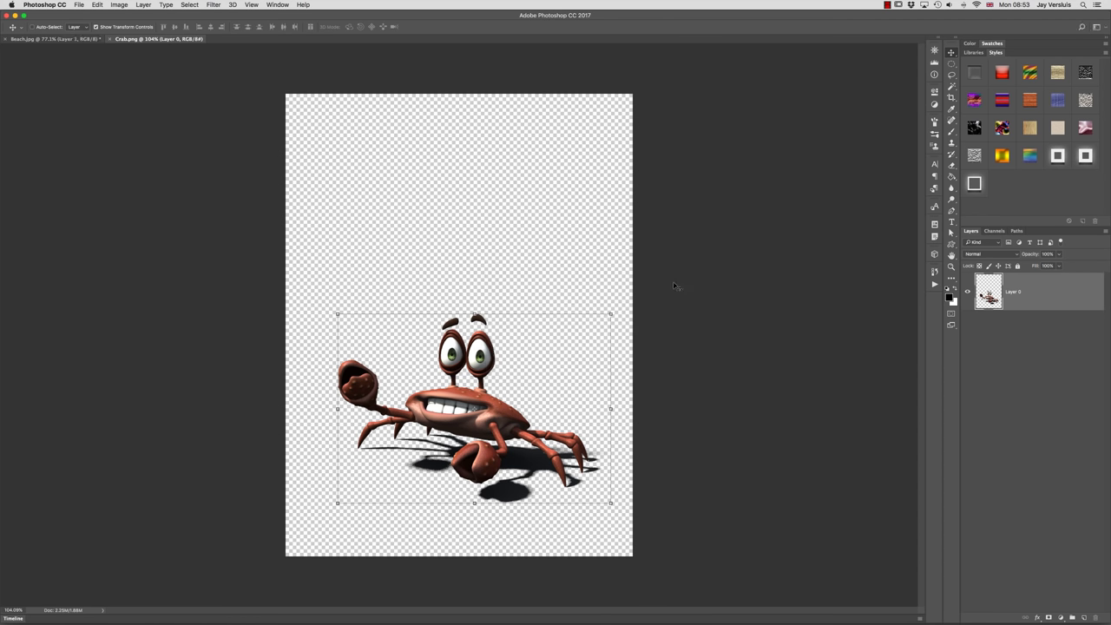
In Beach.jpg, move the crab onto the sand in front of the lifeguard hut's left side and scale it proportionally to about 75%
{"action": "left_click", "coordinate": [52, 39]}
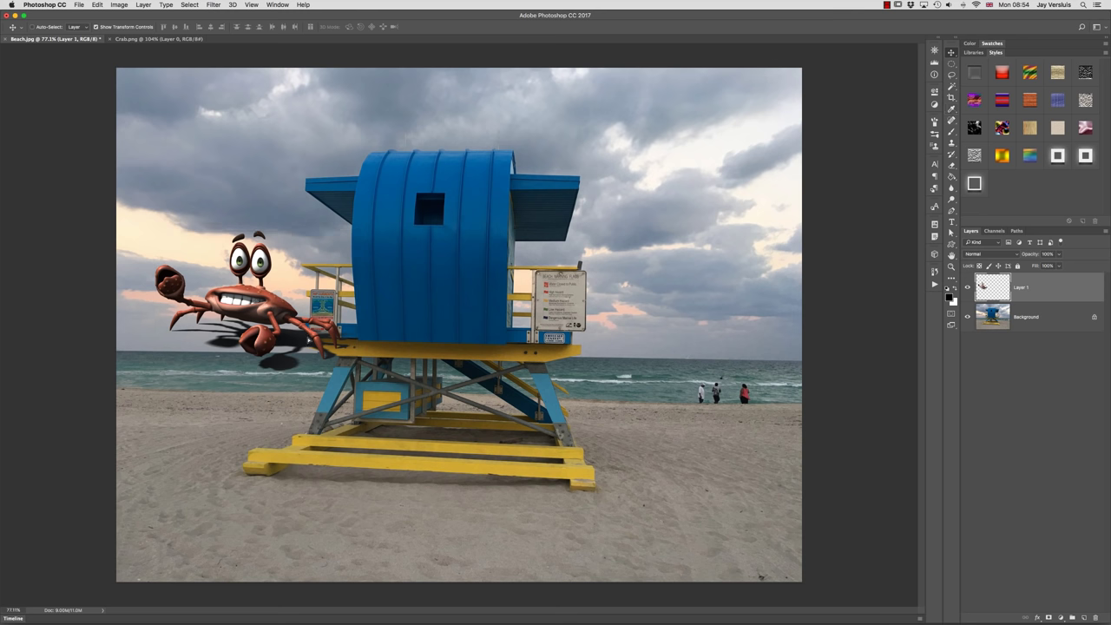
{"action": "left_click_drag", "start_coordinate": [294, 279], "coordinate": [281, 482]}
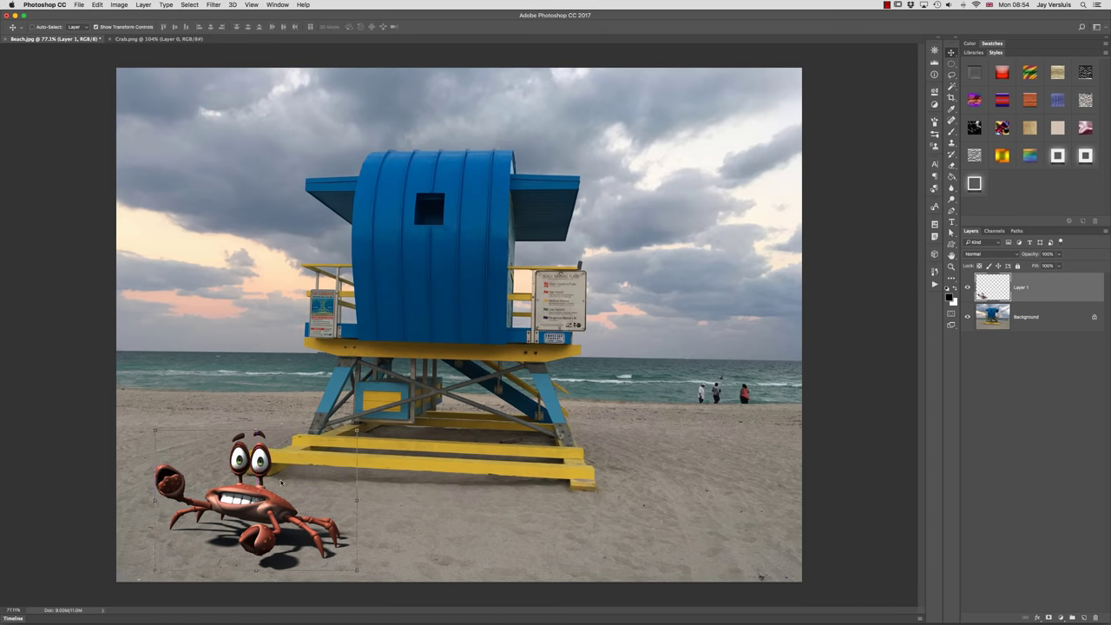
{"action": "left_click_drag", "start_coordinate": [357, 431], "coordinate": [308, 466], "text": "shift"}
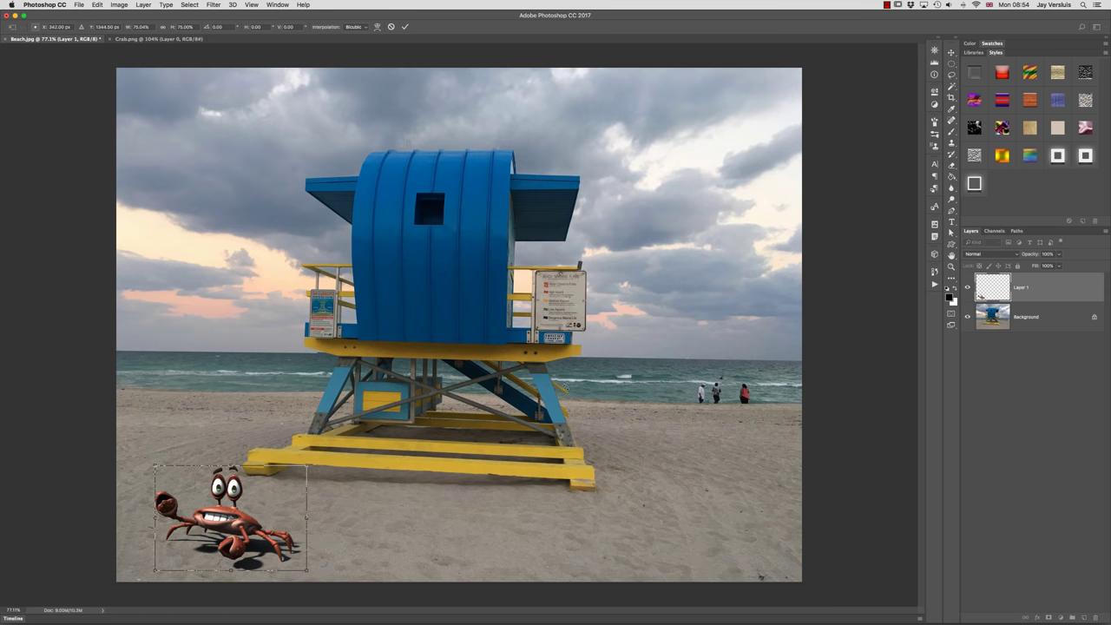
{"action": "key", "text": "Return"}
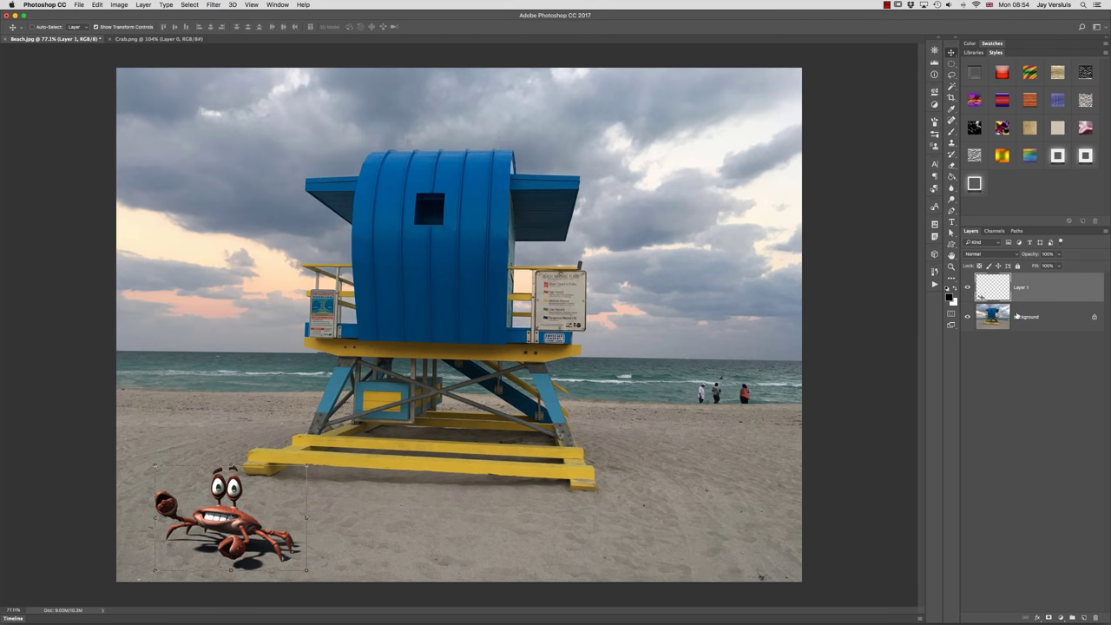
Crop the beach image to a 2:3 portrait framing the crab, the sunset sky and the left part of the hut
{"action": "left_click", "coordinate": [952, 98]}
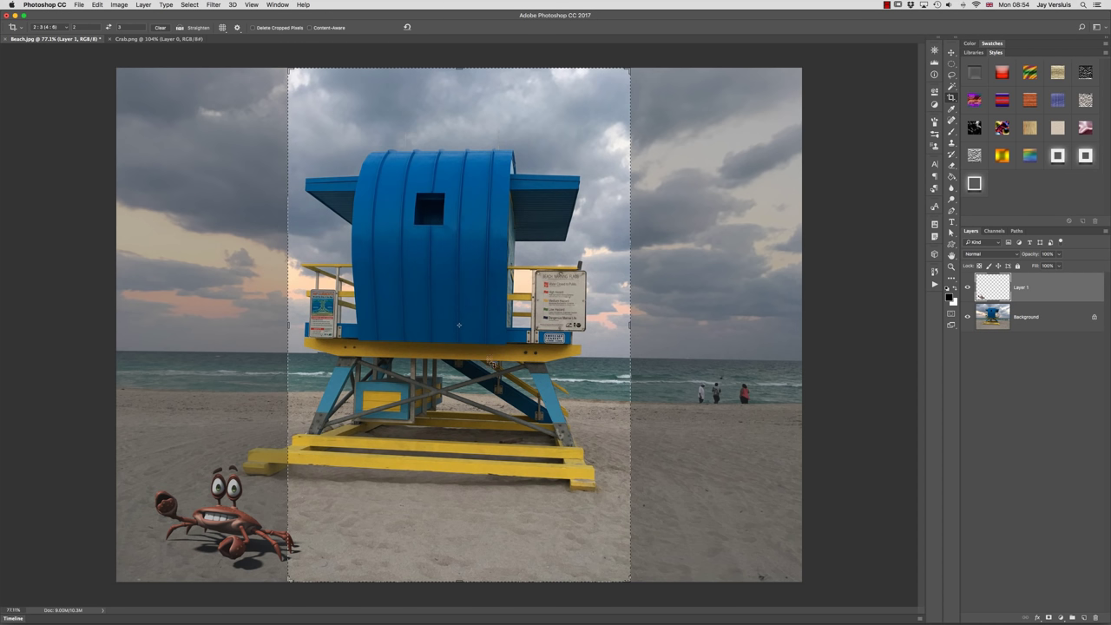
{"action": "left_click", "coordinate": [538, 361]}
{"action": "key", "text": "Escape"}
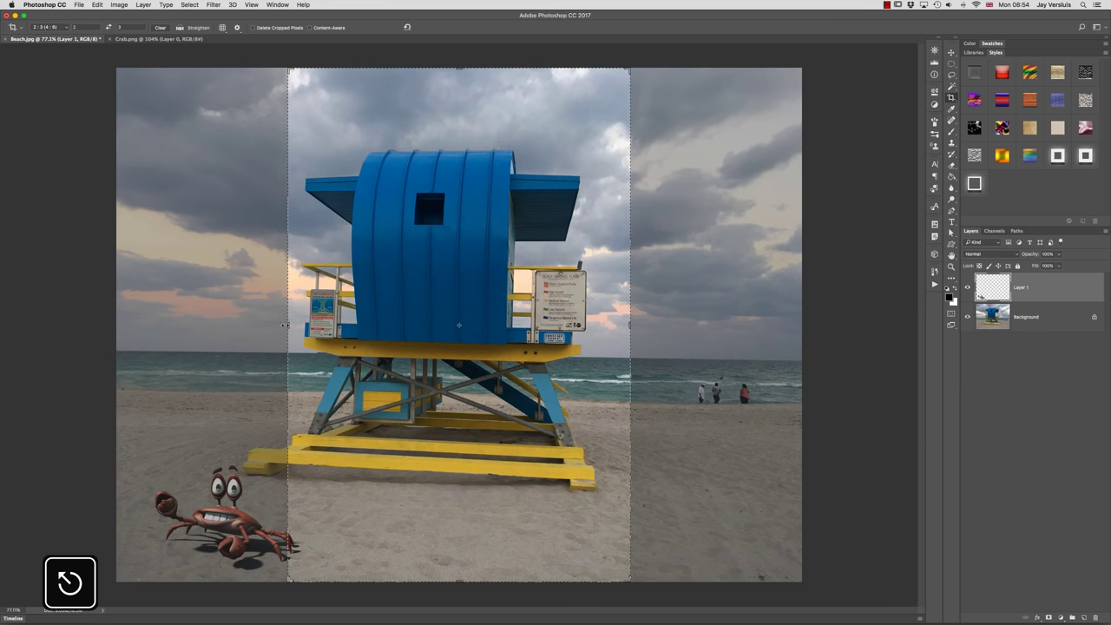
{"action": "left_click_drag", "start_coordinate": [288, 326], "coordinate": [203, 330]}
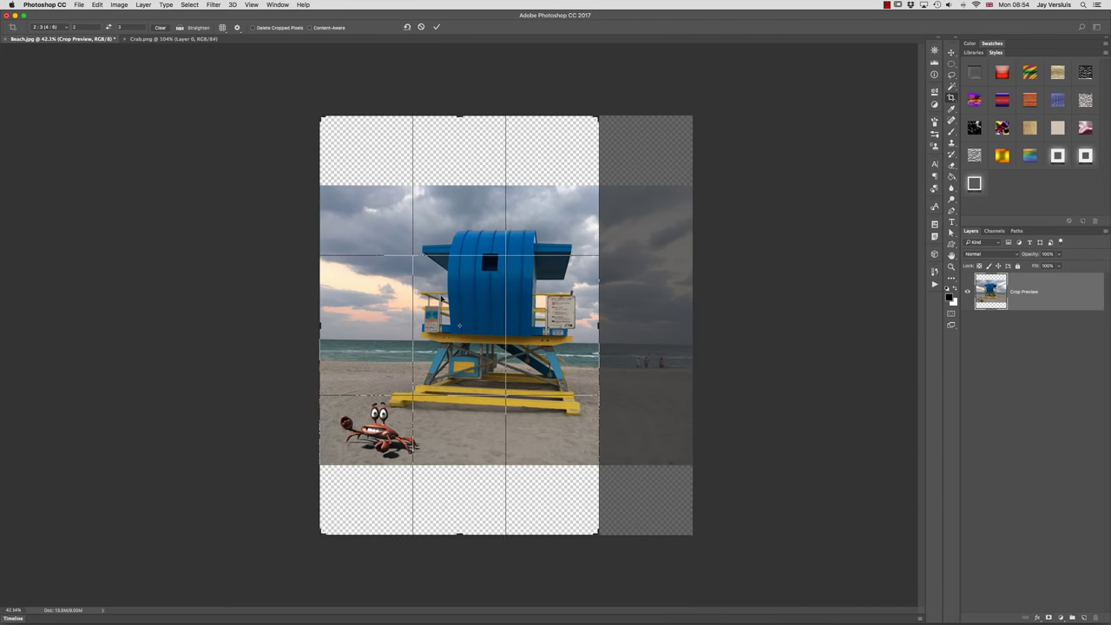
{"action": "left_click_drag", "start_coordinate": [597, 114], "coordinate": [542, 252]}
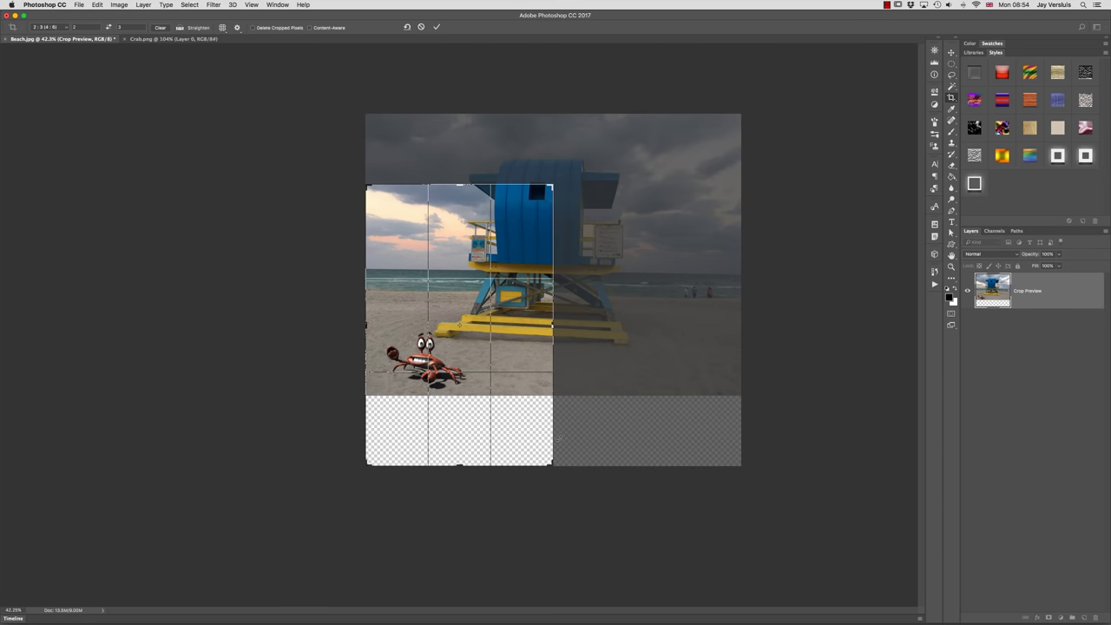
{"action": "left_click_drag", "start_coordinate": [554, 464], "coordinate": [529, 429]}
{"action": "left_click_drag", "start_coordinate": [527, 220], "coordinate": [537, 213]}
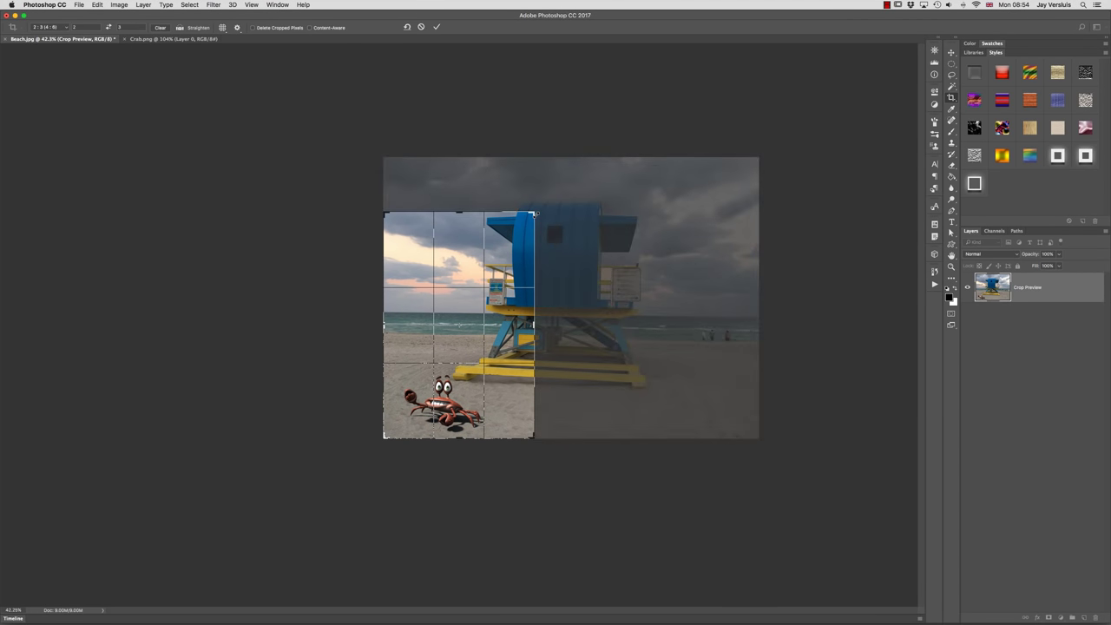
{"action": "scroll", "coordinate": [463, 312], "scroll_direction": "up", "scroll_amount": 6, "text": "alt"}
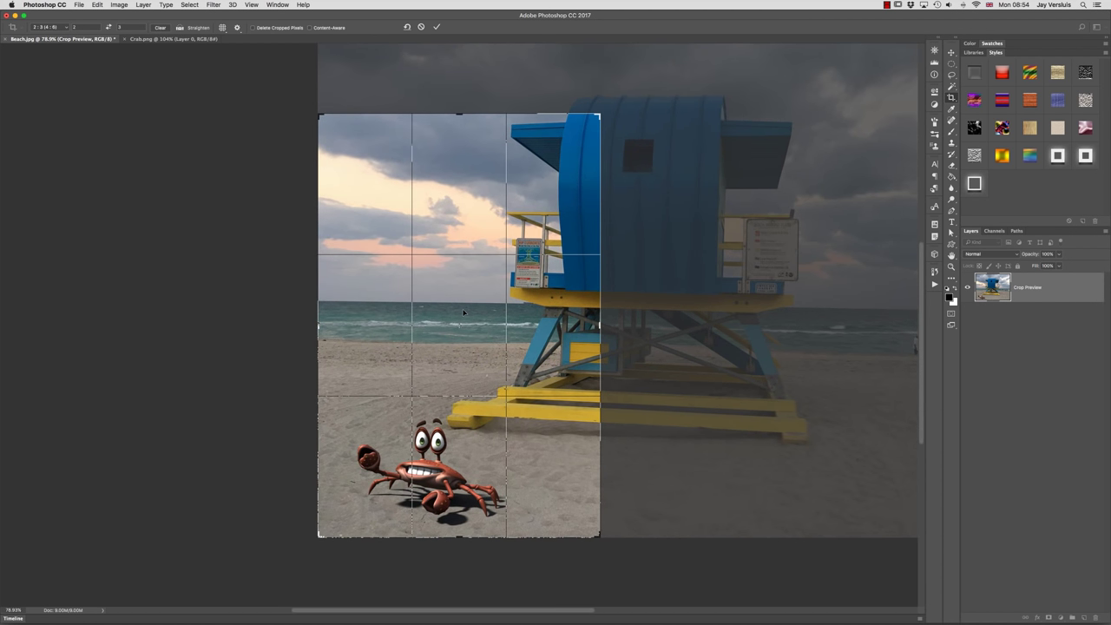
{"action": "key", "text": "Return"}
{"action": "scroll", "coordinate": [492, 291], "scroll_direction": "up", "scroll_amount": 2, "text": "alt"}
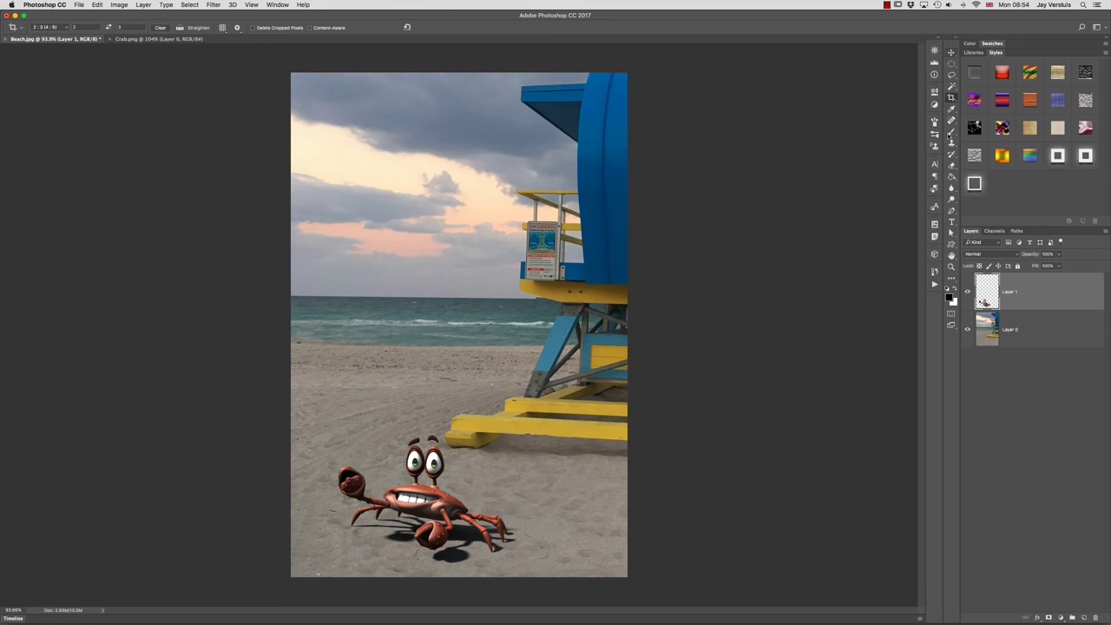
Move the crab slightly up and right on the sand, and save the layered document to the Desktop as Beach.psd
{"action": "left_click", "coordinate": [952, 53]}
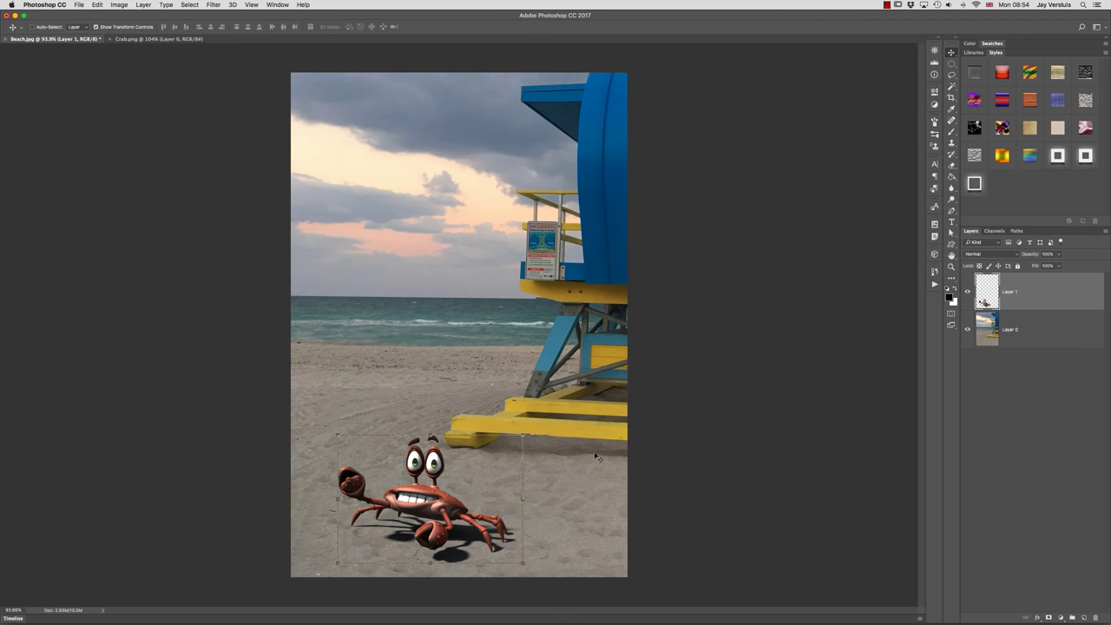
{"action": "left_click_drag", "start_coordinate": [445, 516], "coordinate": [457, 495]}
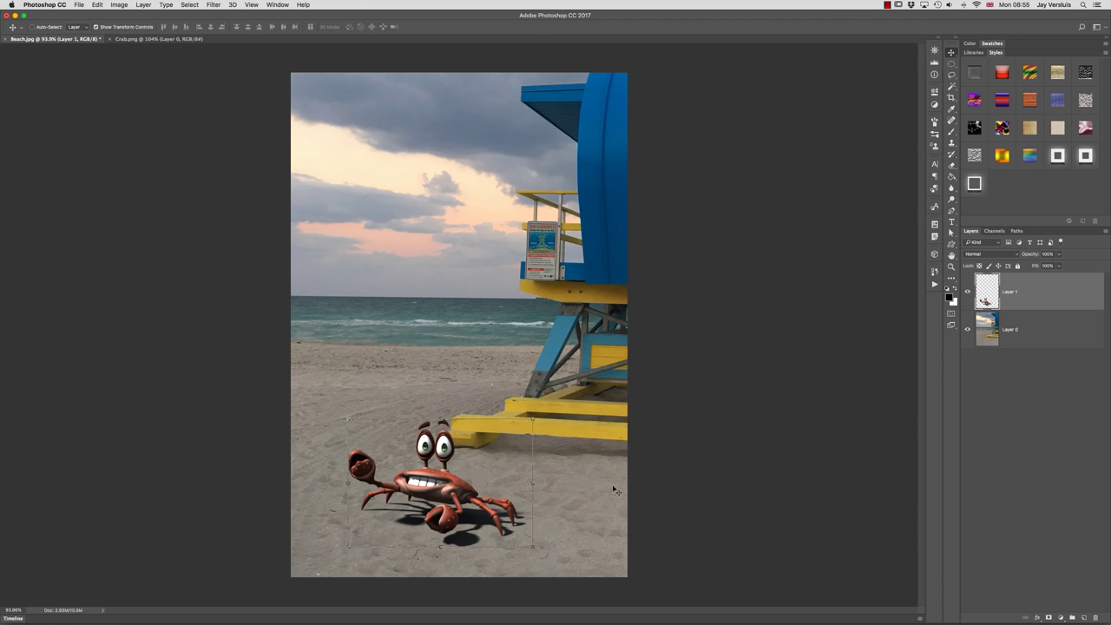
{"action": "left_click", "coordinate": [73, 5]}
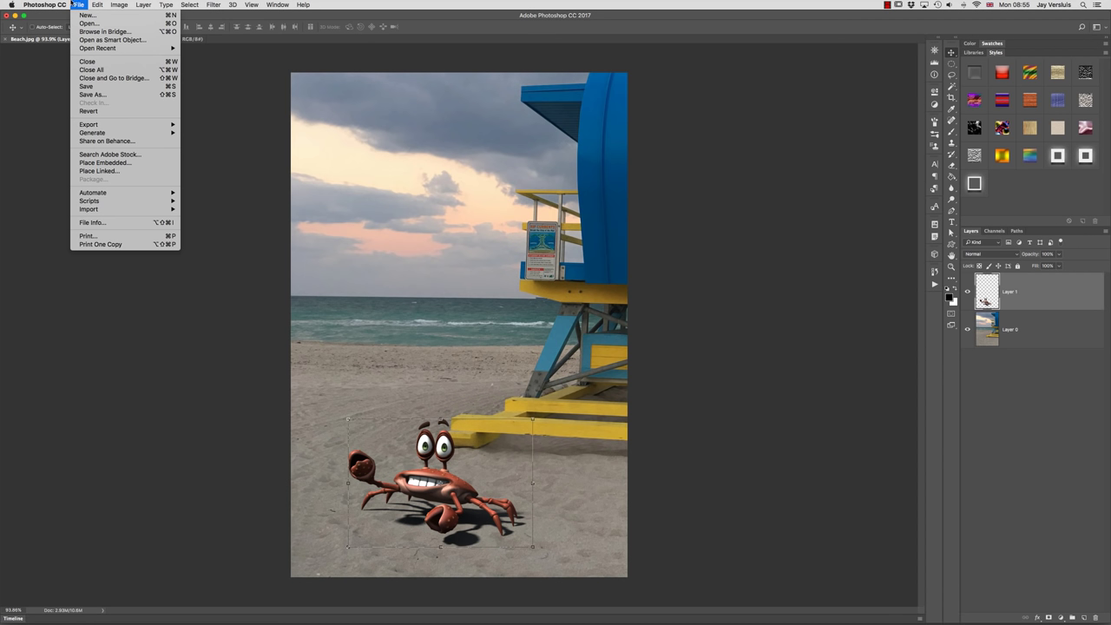
{"action": "left_click", "coordinate": [117, 95]}
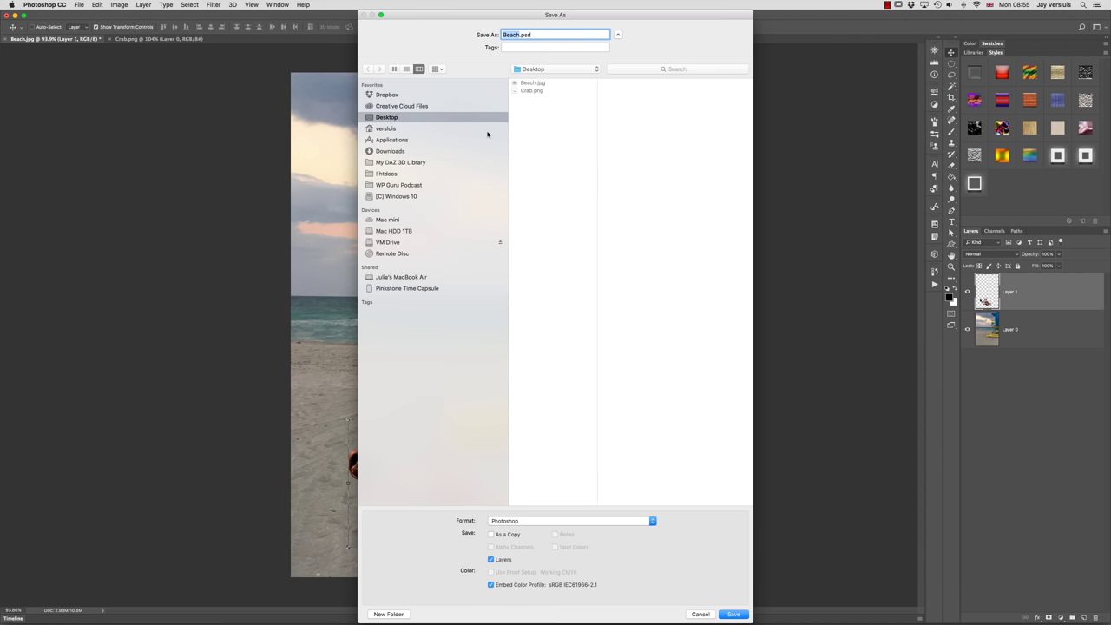
{"action": "left_click", "coordinate": [732, 614]}
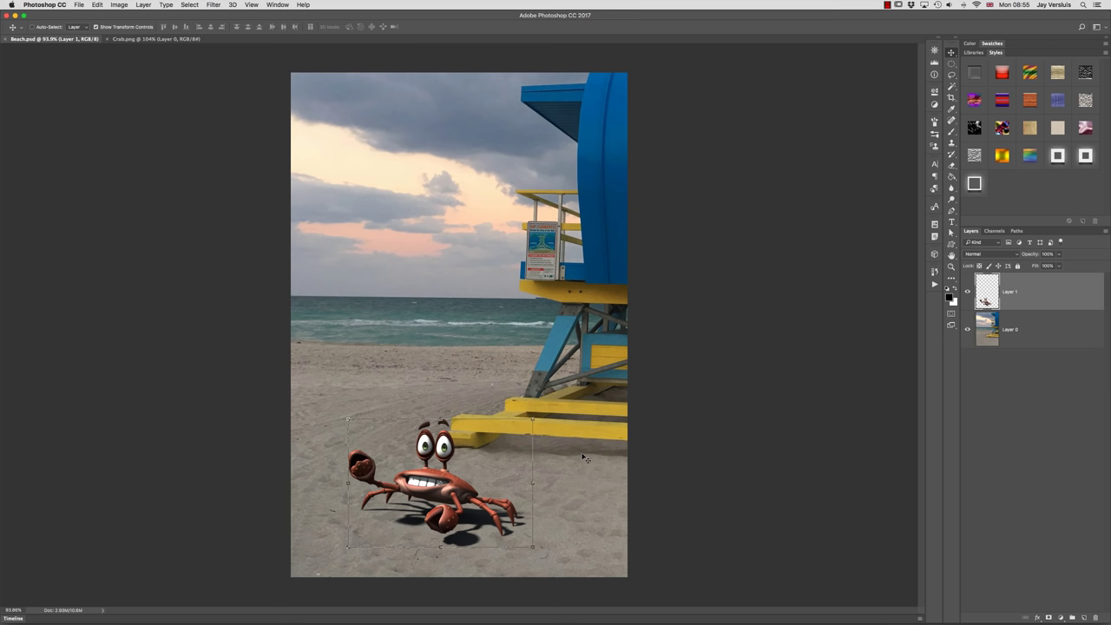
{"action": "left_click", "coordinate": [989, 330]}
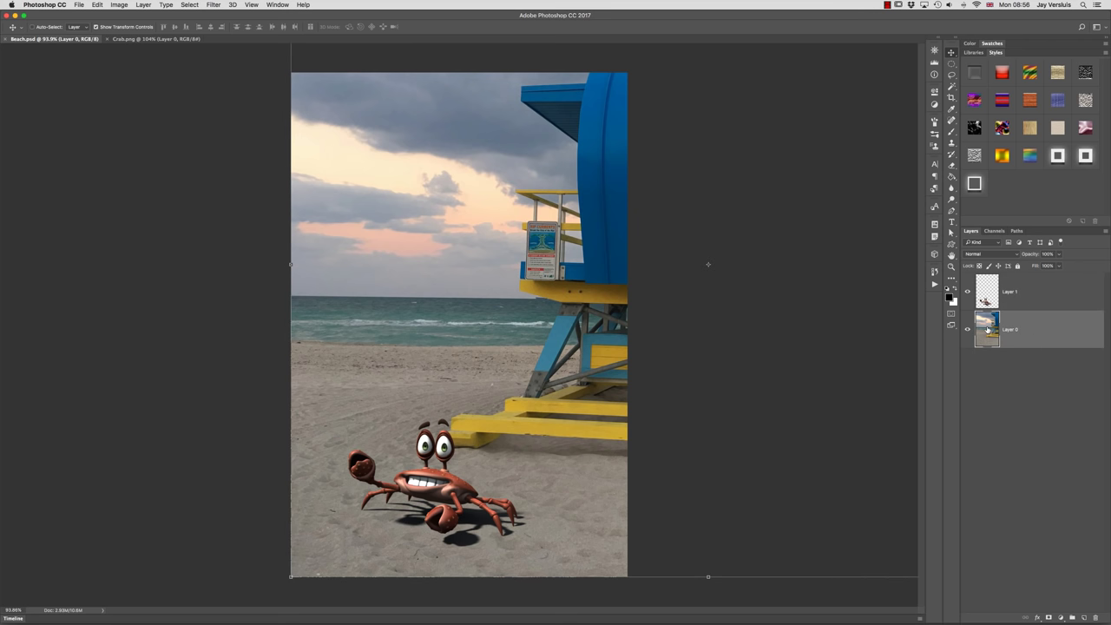
{"action": "left_click", "coordinate": [217, 6]}
{"action": "mouse_move", "coordinate": [248, 109]}
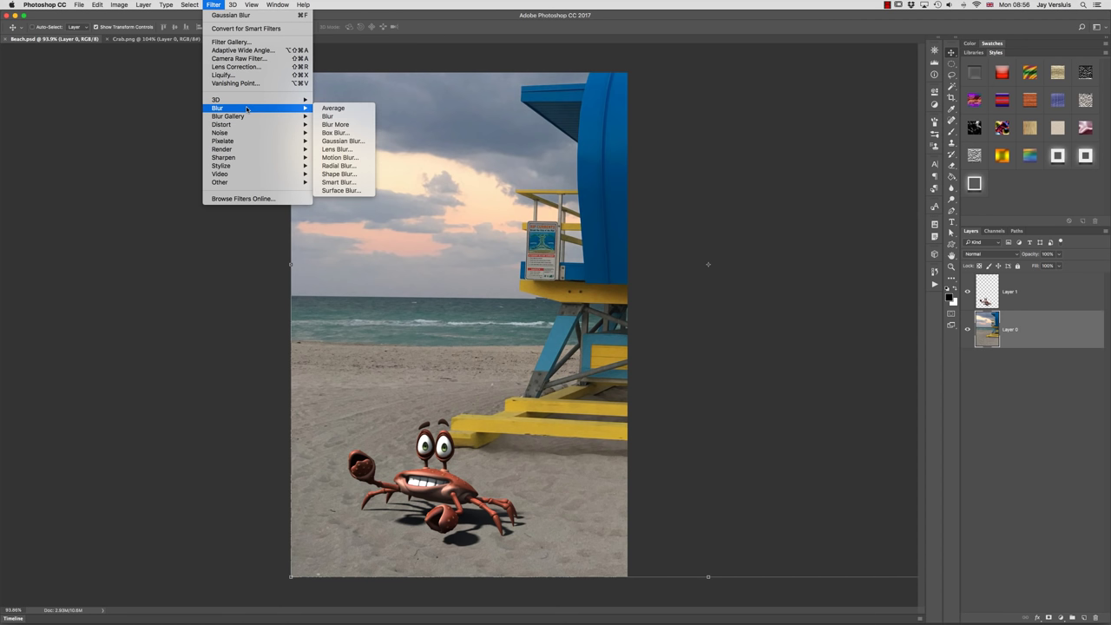
{"action": "left_click", "coordinate": [364, 141]}
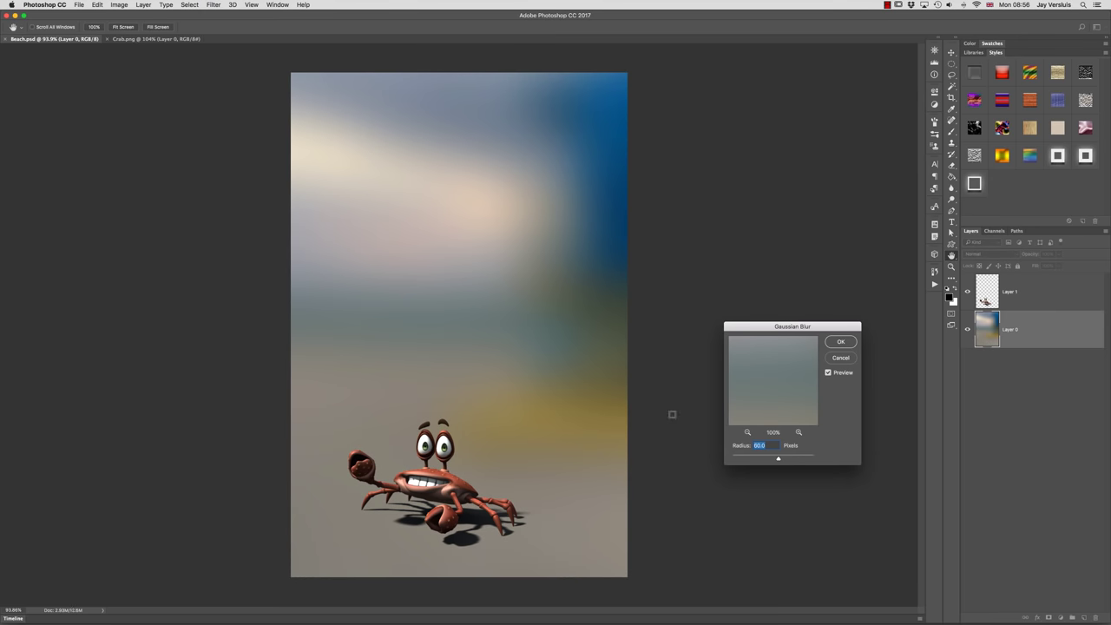
{"action": "left_click_drag", "start_coordinate": [779, 461], "coordinate": [751, 462]}
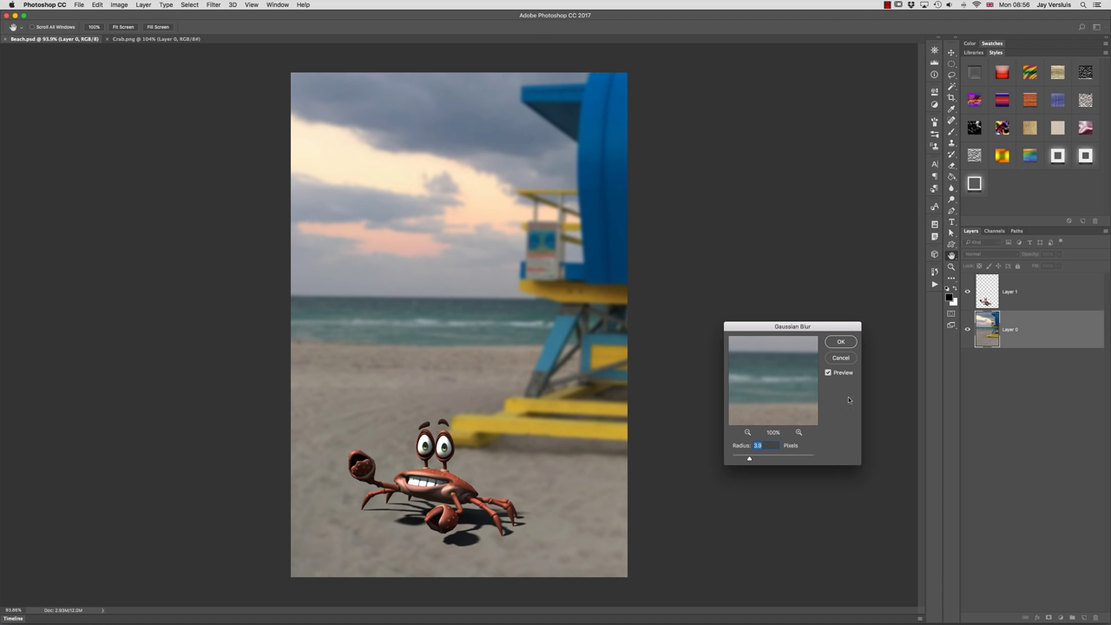
{"action": "left_click", "coordinate": [841, 357]}
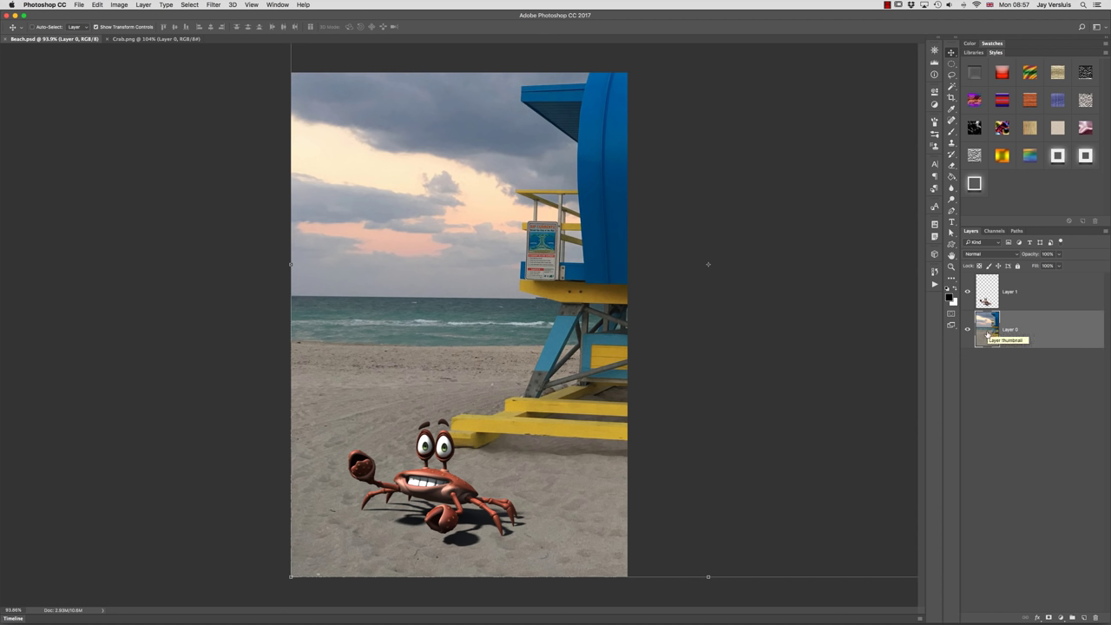
Duplicate the beach layer directly beneath the original and rename the lower copy Background
{"action": "left_click_drag", "start_coordinate": [989, 334], "coordinate": [988, 356], "text": "alt"}
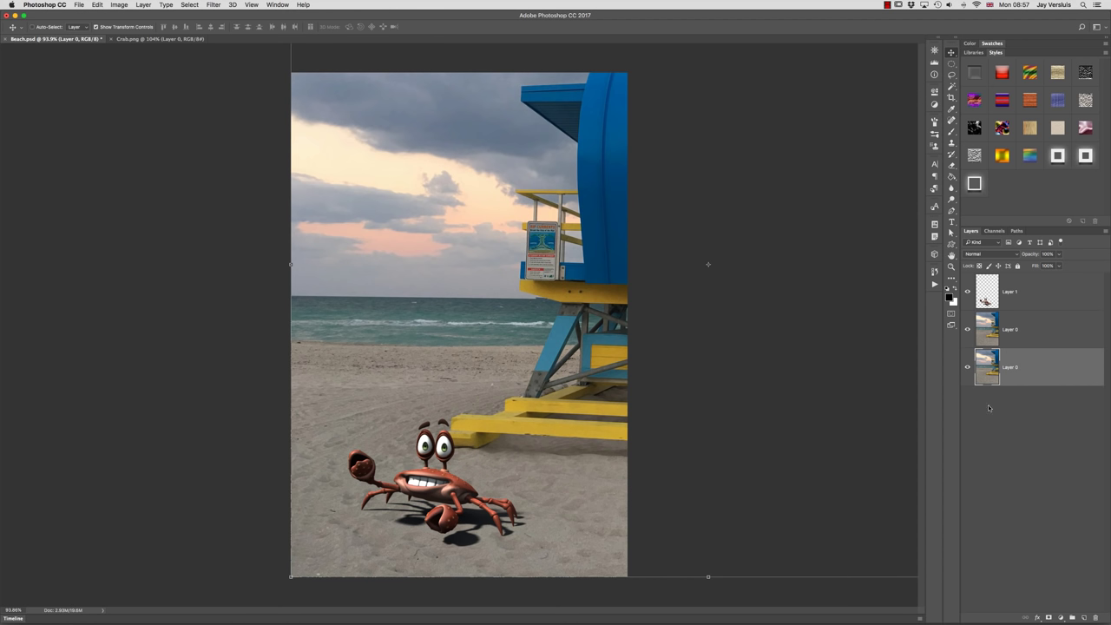
{"action": "right_click", "coordinate": [1040, 368]}
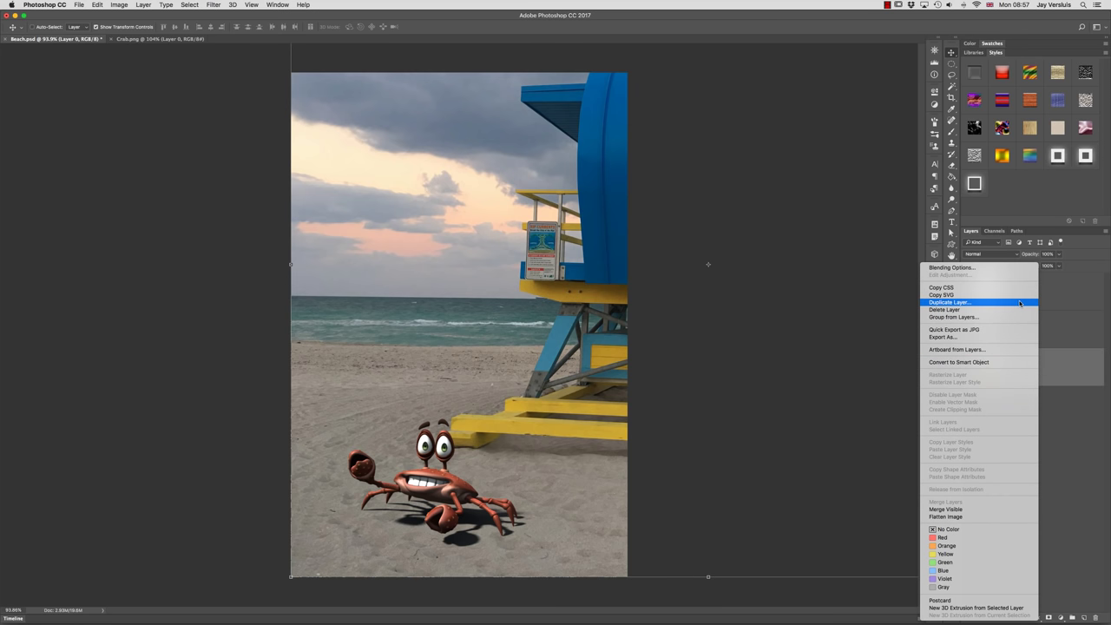
{"action": "left_click", "coordinate": [1054, 405]}
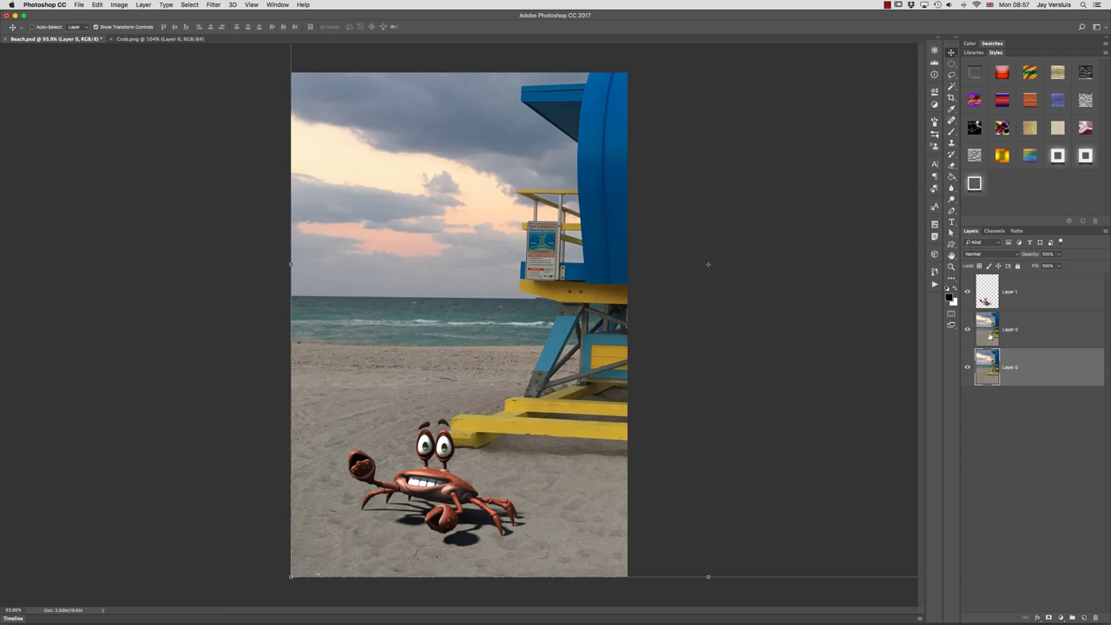
{"action": "double_click", "coordinate": [1011, 367]}
{"action": "type", "text": "Back"}
{"action": "type", "text": "ground"}
{"action": "key", "text": "Return"}
{"action": "double_click", "coordinate": [1016, 368]}
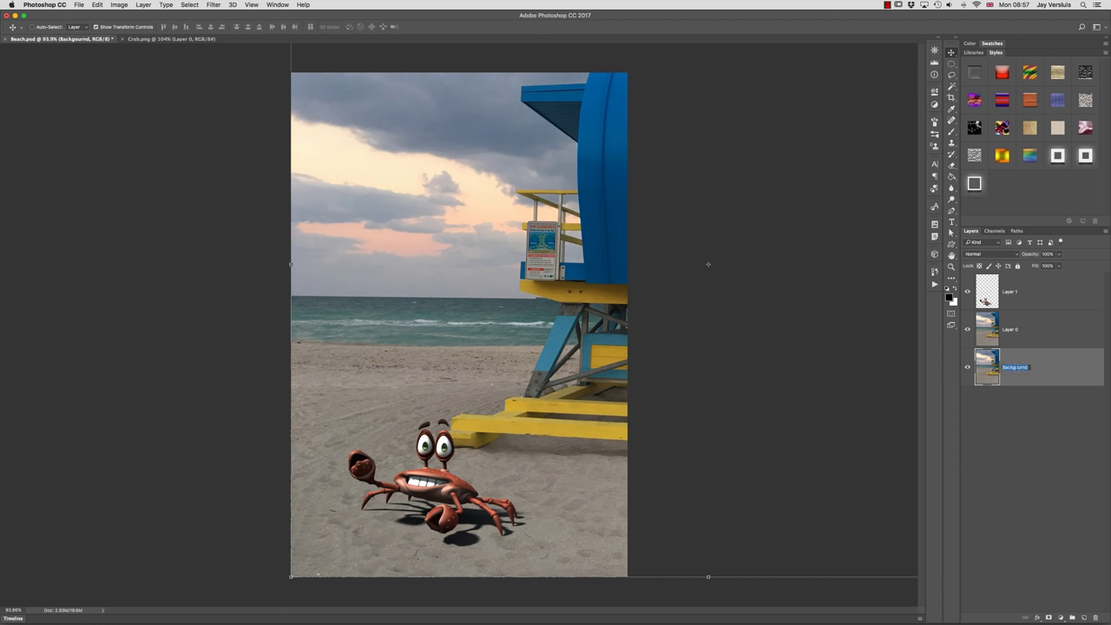
{"action": "type", "text": "Background"}
{"action": "key", "text": "Return"}
Rename the upper beach layer Blurred and the crab layer Crab
{"action": "left_click", "coordinate": [1007, 329]}
{"action": "double_click", "coordinate": [1010, 334]}
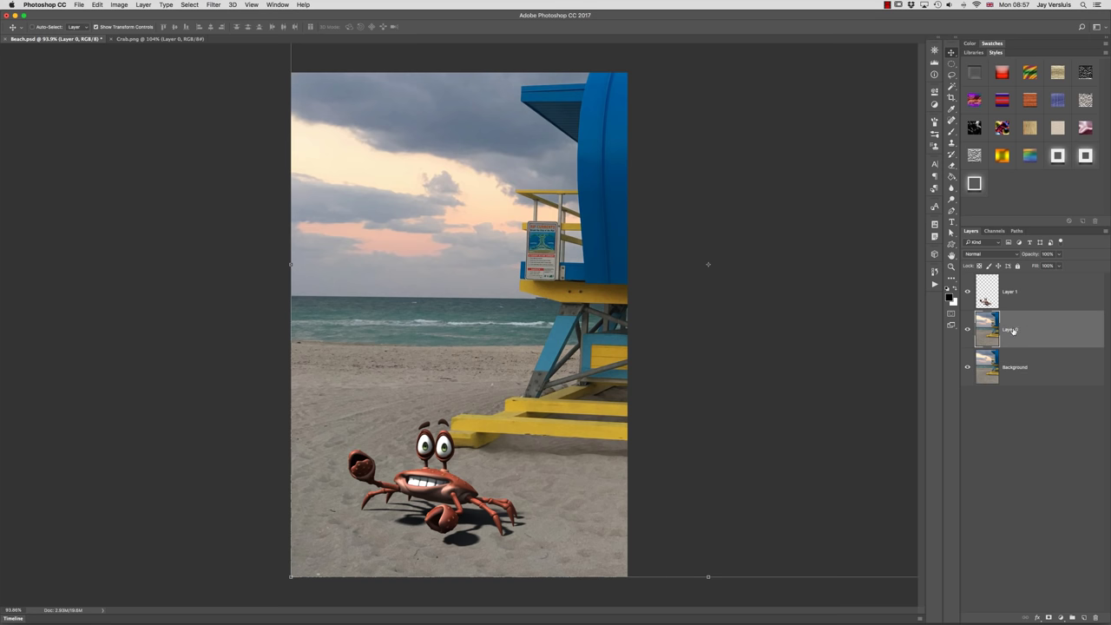
{"action": "type", "text": "Mlurred"}
{"action": "key", "text": "Return"}
{"action": "double_click", "coordinate": [1008, 293]}
{"action": "type", "text": "Crab"}
{"action": "key", "text": "Return"}
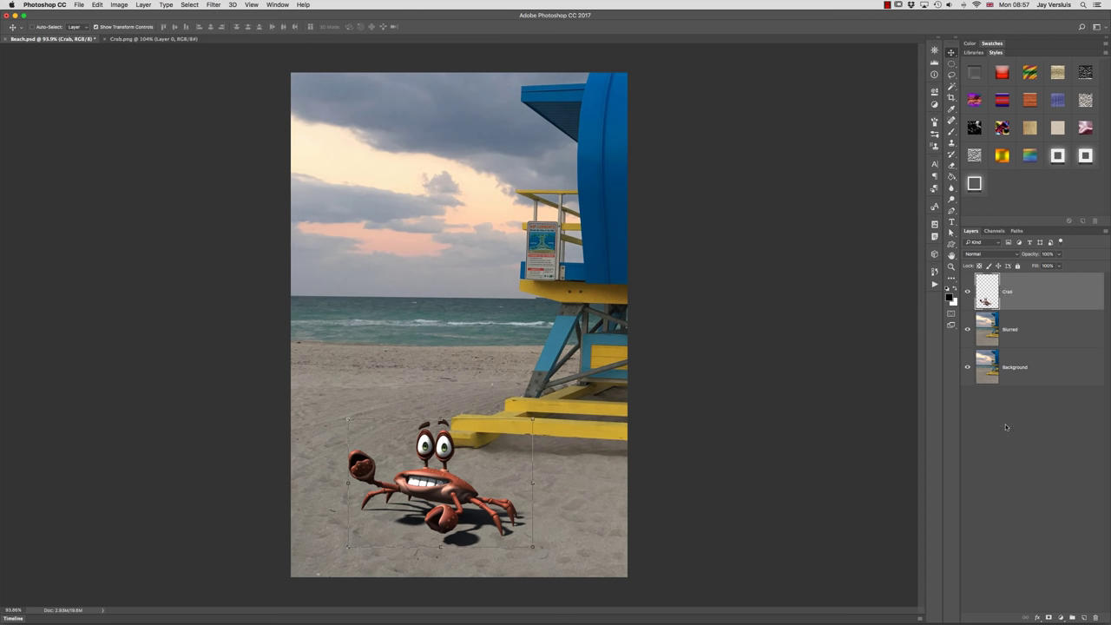
Convert the Blurred layer to a Smart Object
{"action": "left_click", "coordinate": [1003, 339]}
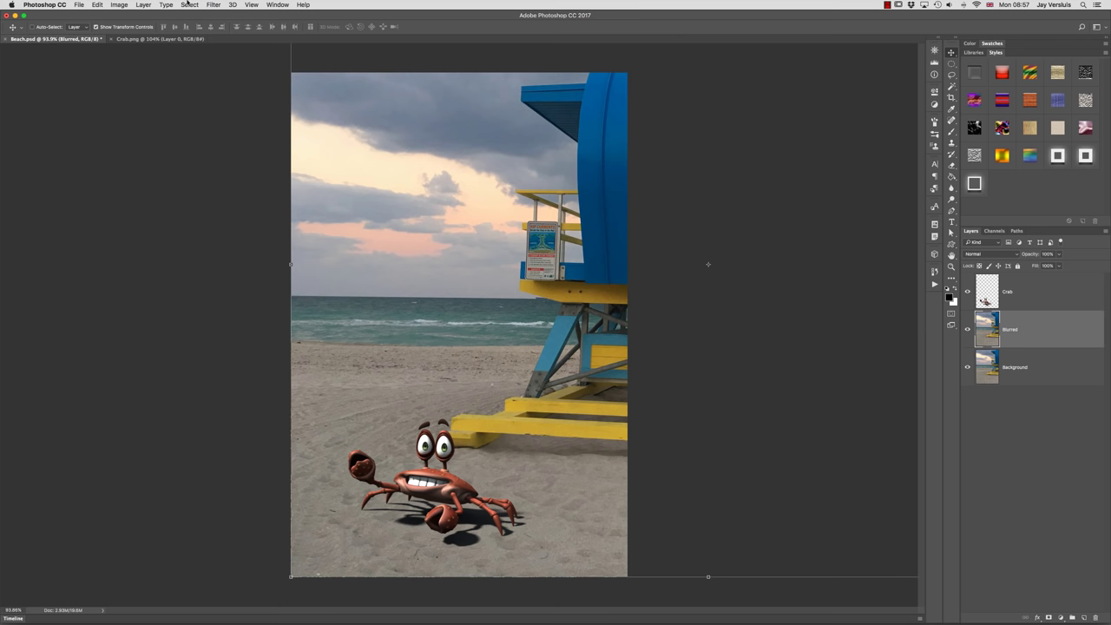
{"action": "left_click", "coordinate": [212, 4]}
{"action": "mouse_move", "coordinate": [260, 108]}
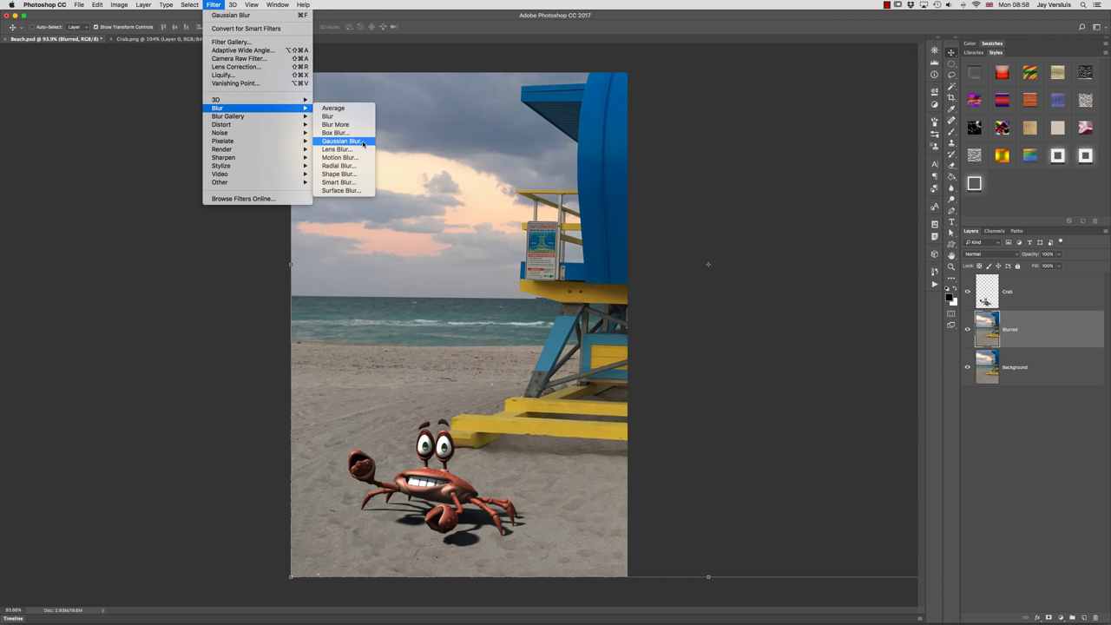
{"action": "mouse_move", "coordinate": [149, 7]}
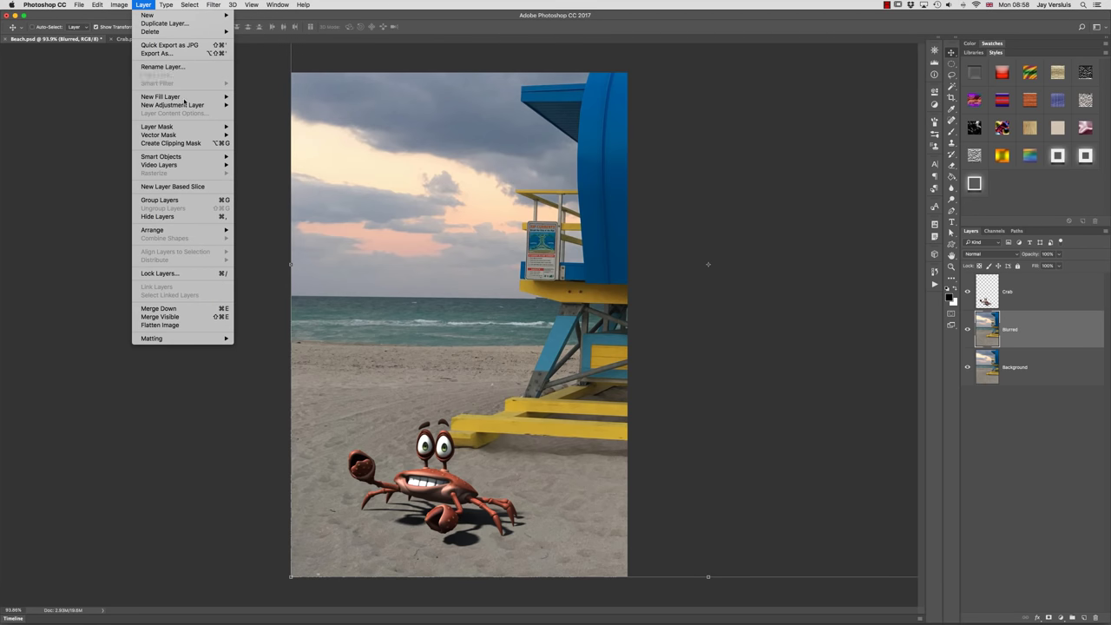
{"action": "mouse_move", "coordinate": [217, 156]}
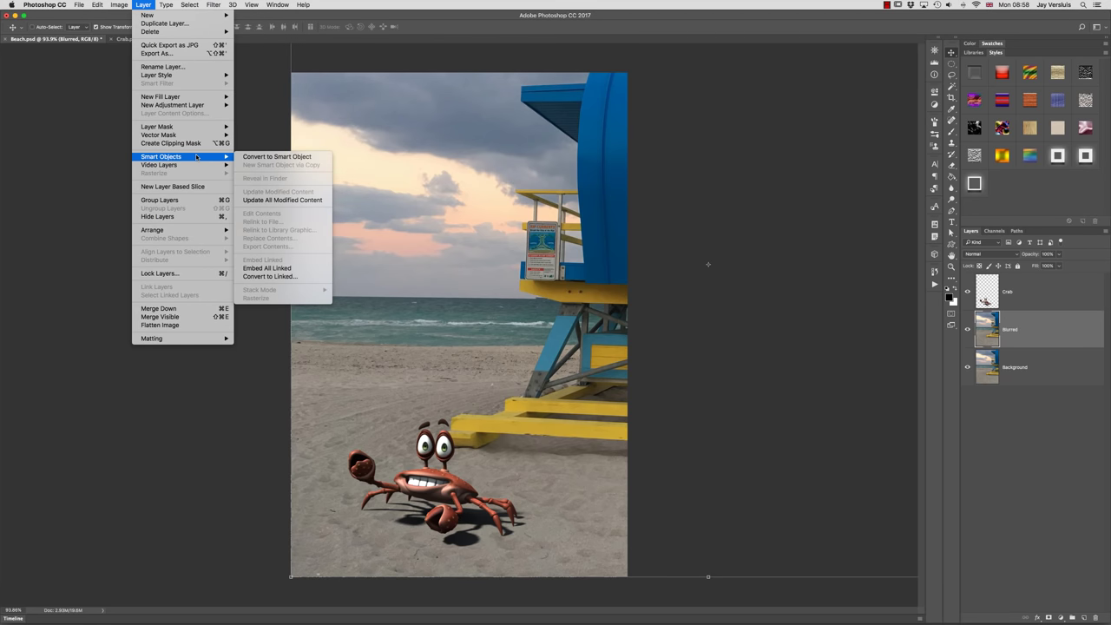
{"action": "left_click", "coordinate": [318, 157]}
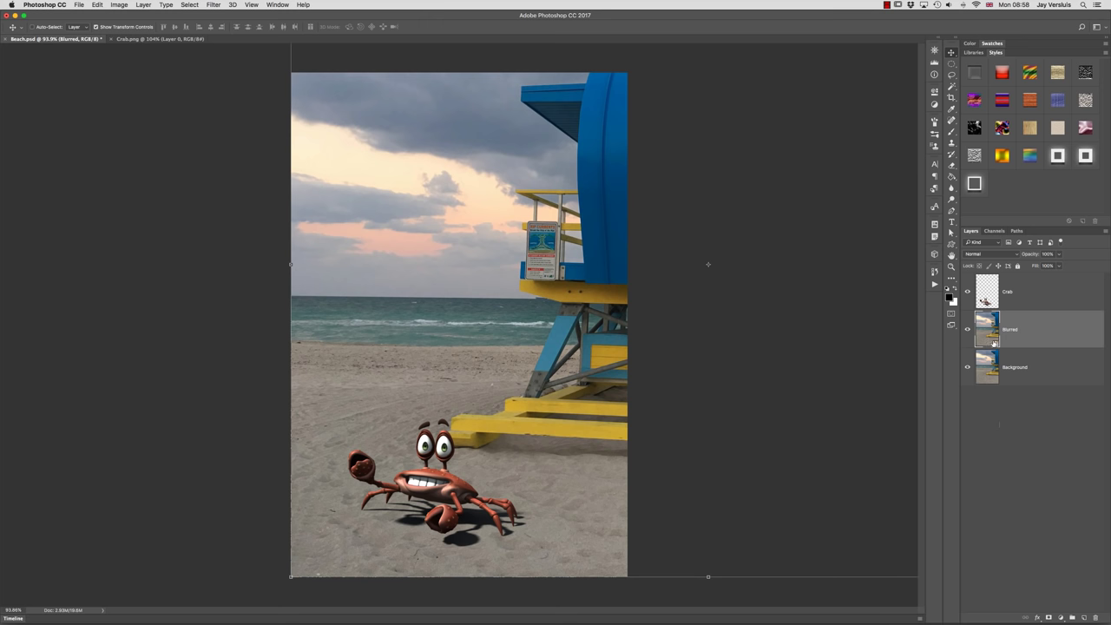
Apply Gaussian Blur to the Blurred layer as a smart filter and set its radius to 5 pixels
{"action": "left_click", "coordinate": [213, 5]}
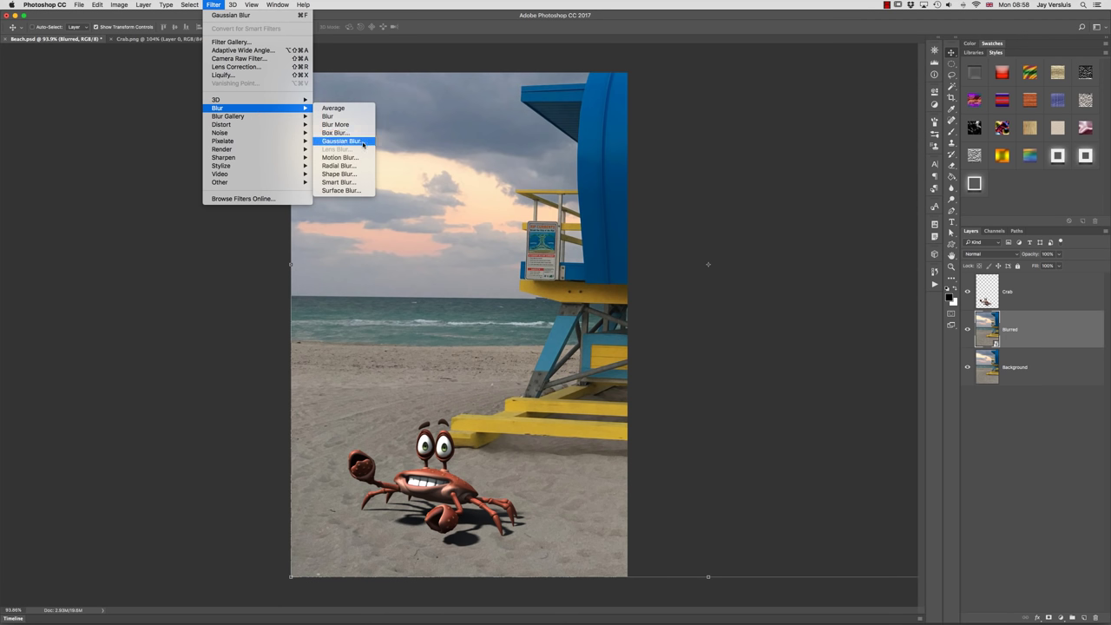
{"action": "left_click", "coordinate": [363, 143]}
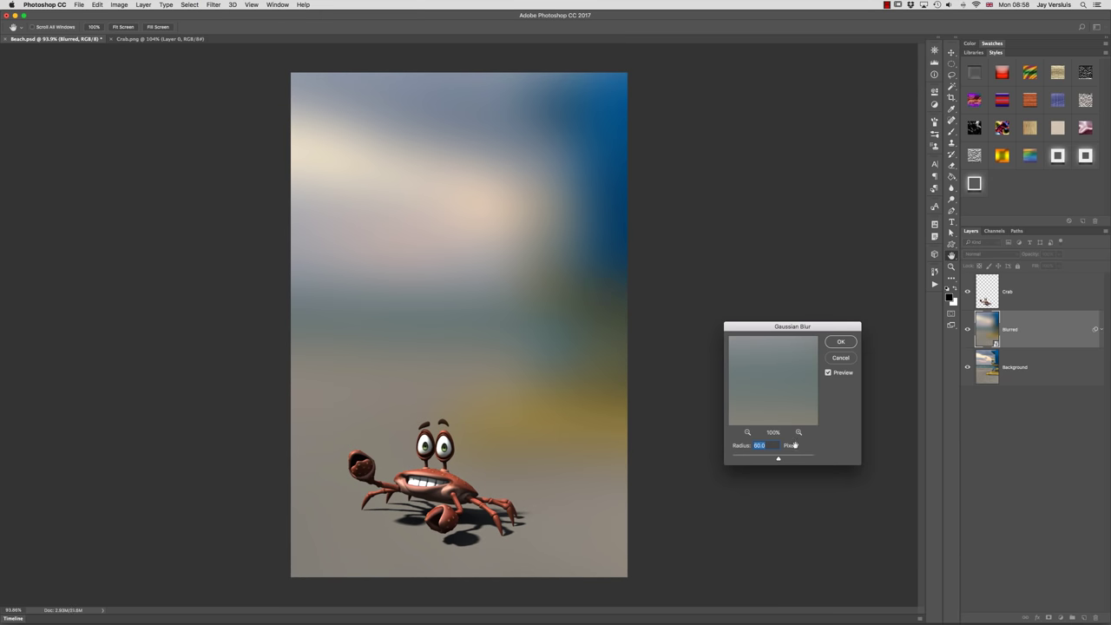
{"action": "left_click", "coordinate": [841, 342]}
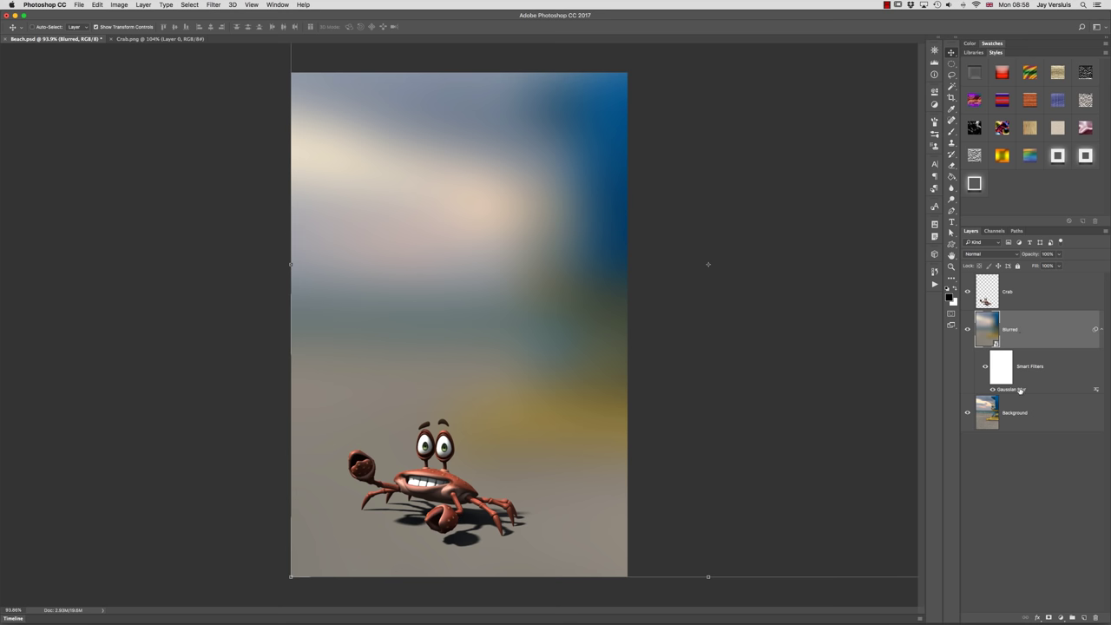
{"action": "double_click", "coordinate": [1016, 391]}
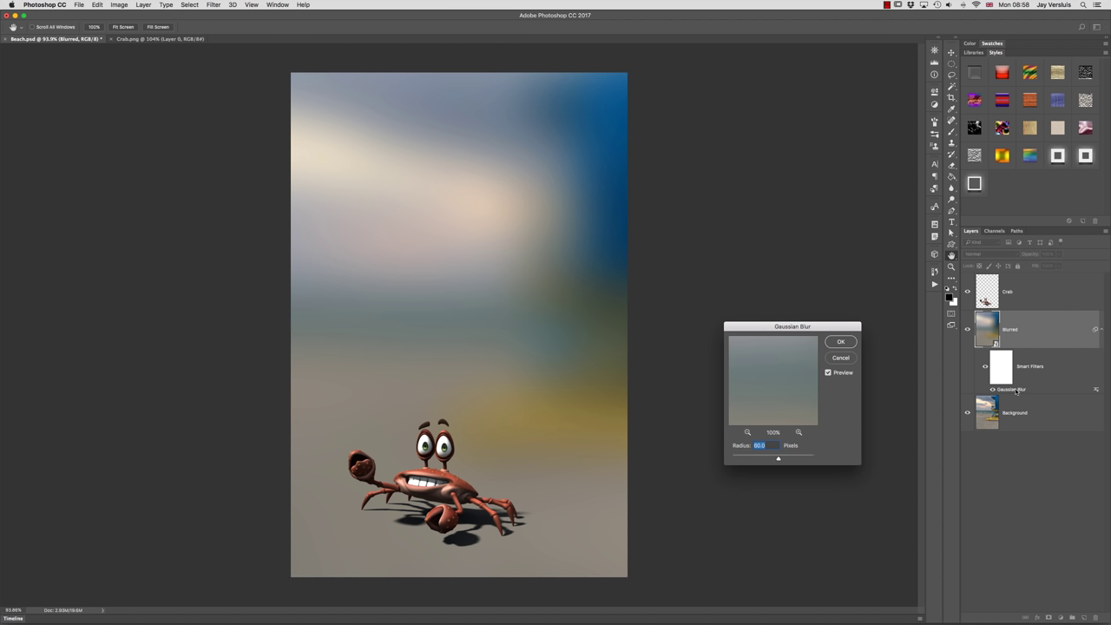
{"action": "type", "text": "5"}
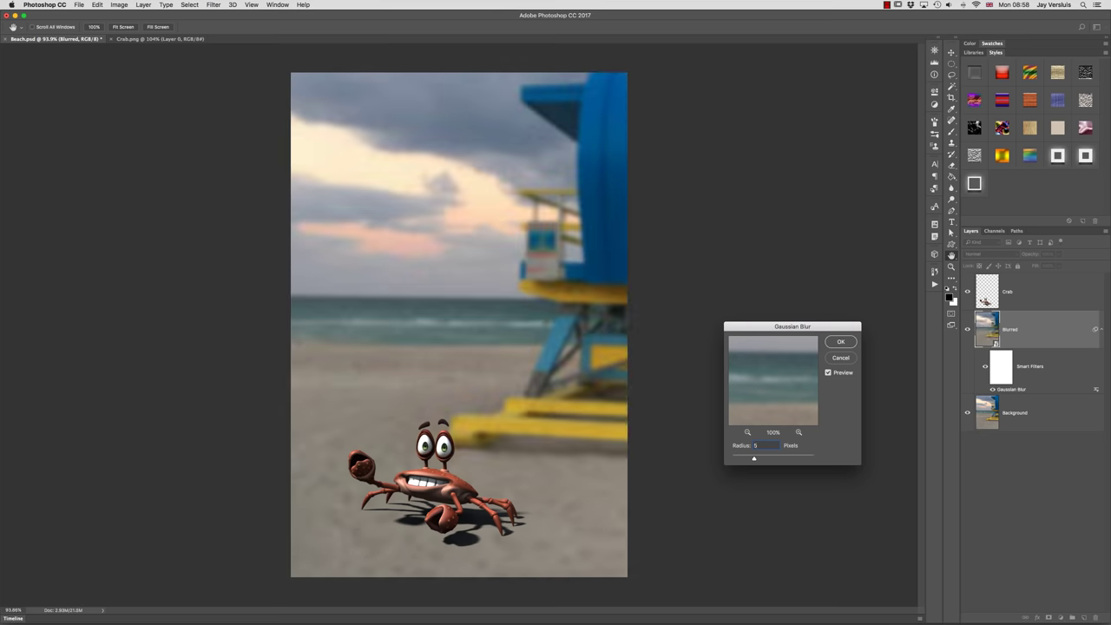
{"action": "key", "text": "Return"}
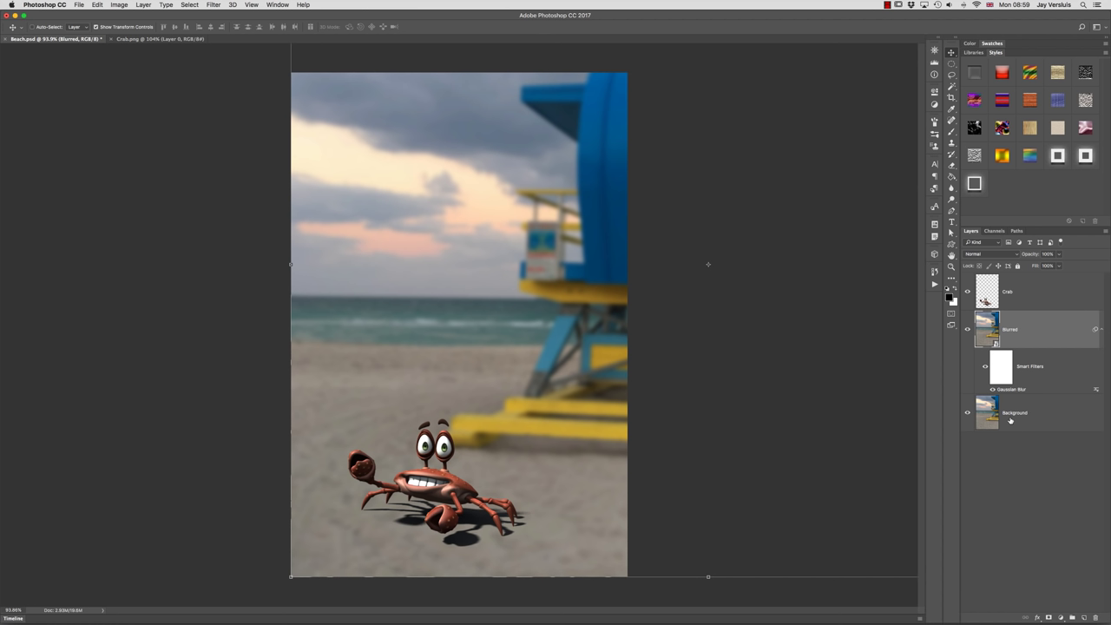
Compare the image with and without the Blurred layer, and add a white layer mask to that layer
{"action": "left_click", "coordinate": [968, 331]}
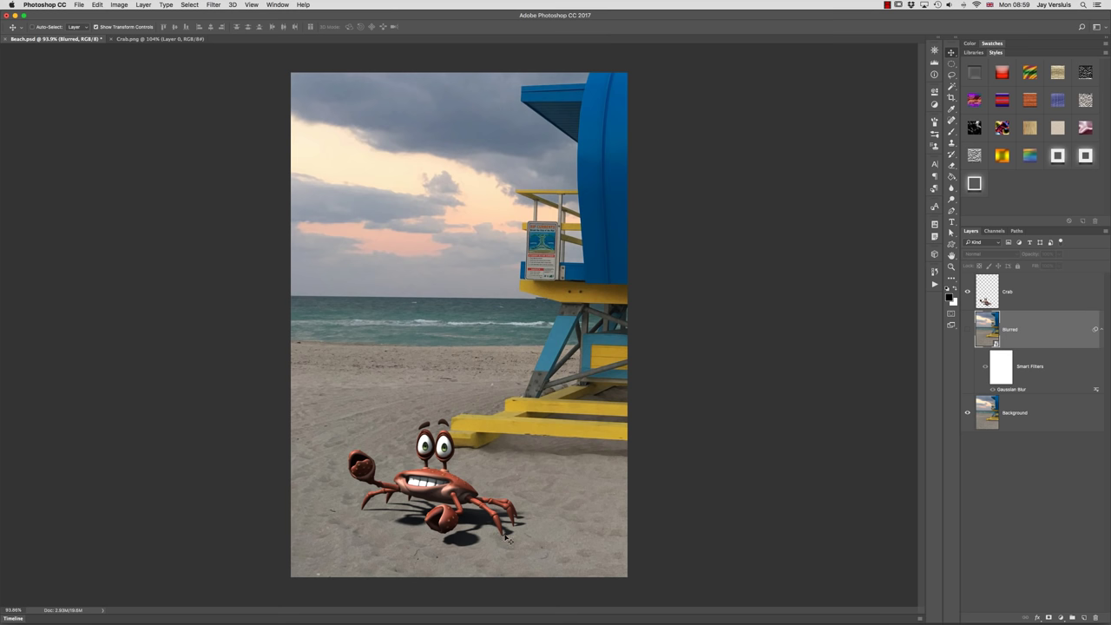
{"action": "left_click", "coordinate": [968, 330]}
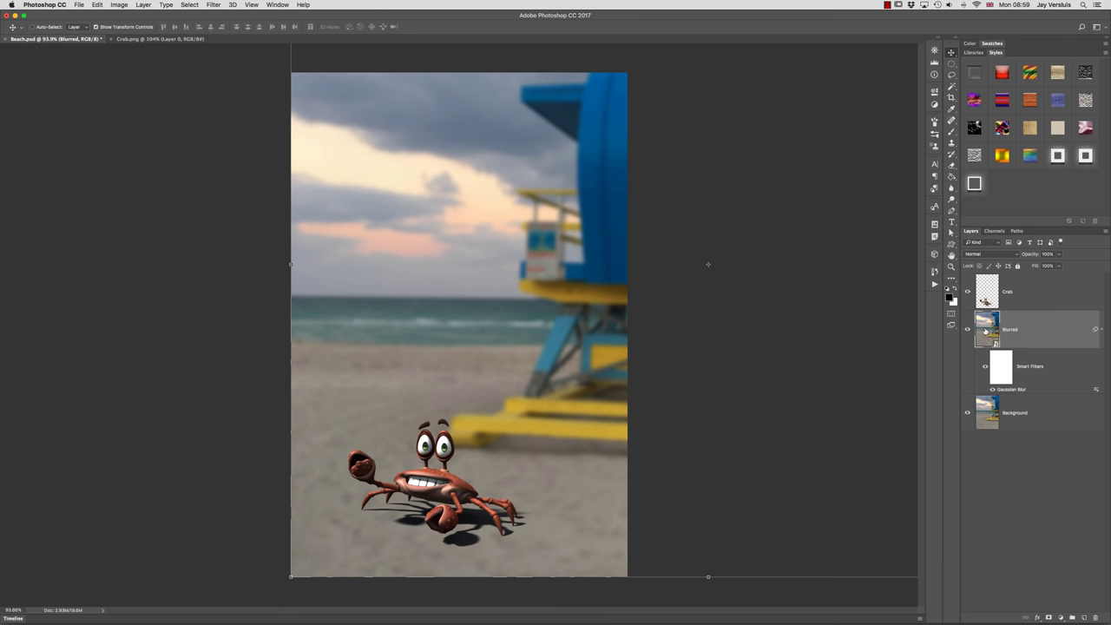
{"action": "left_click", "coordinate": [1003, 367]}
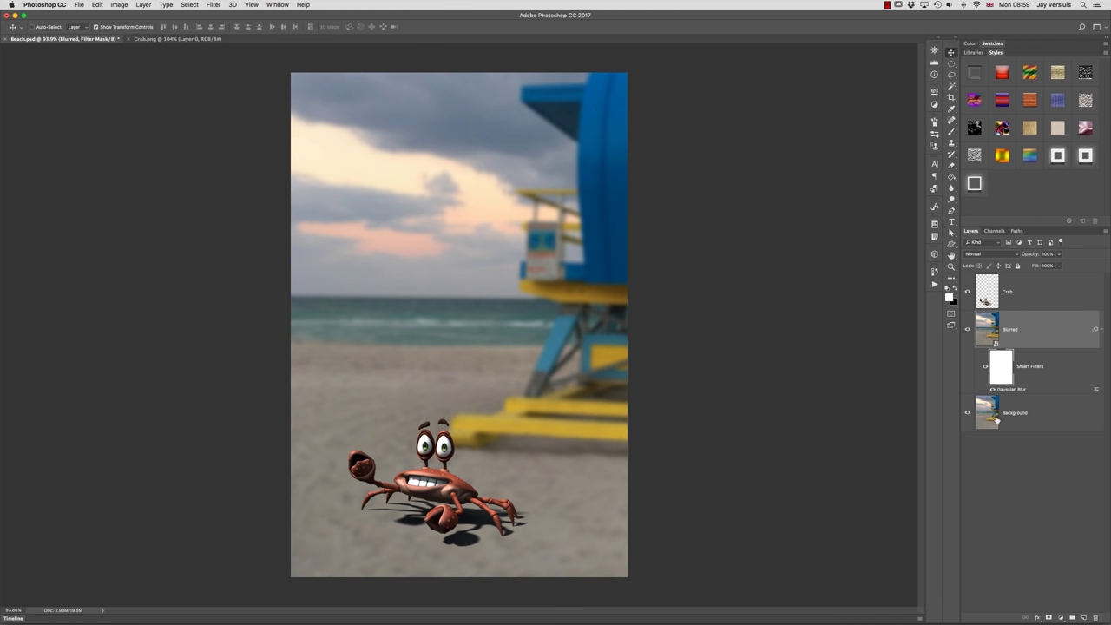
{"action": "left_click", "coordinate": [997, 420]}
{"action": "left_click", "coordinate": [988, 328]}
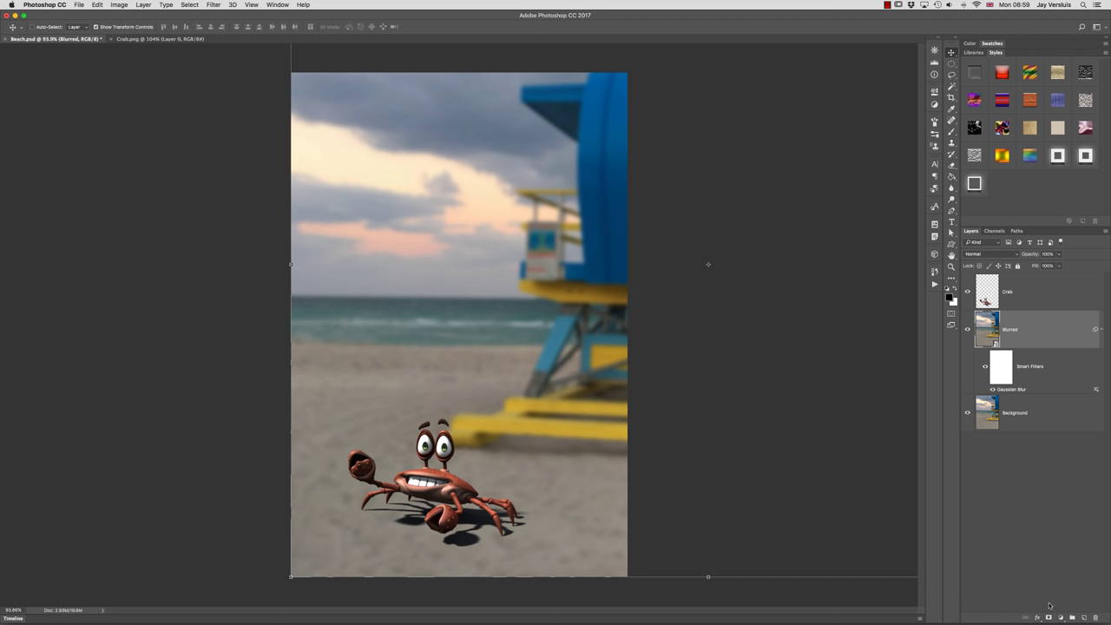
{"action": "left_click", "coordinate": [1049, 617]}
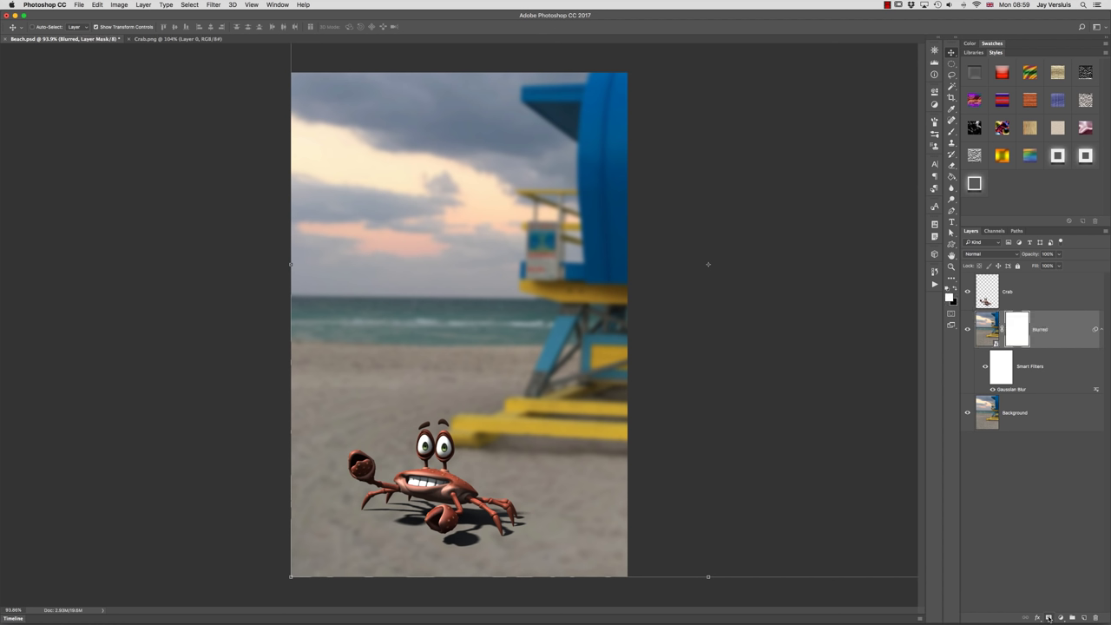
{"action": "left_click", "coordinate": [984, 337]}
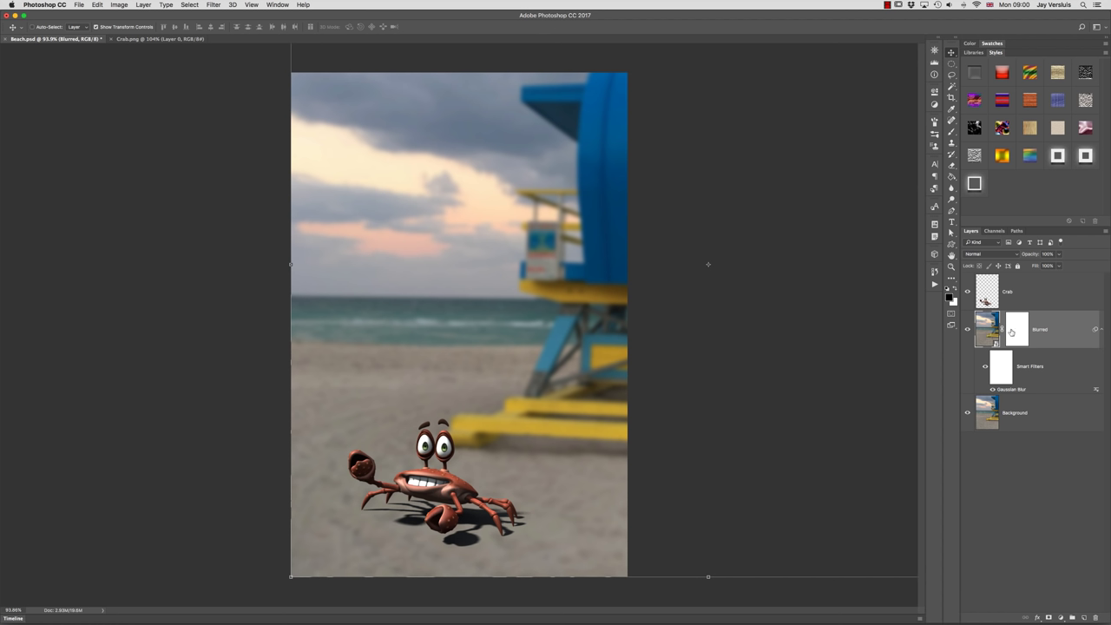
{"action": "left_click", "coordinate": [1019, 333]}
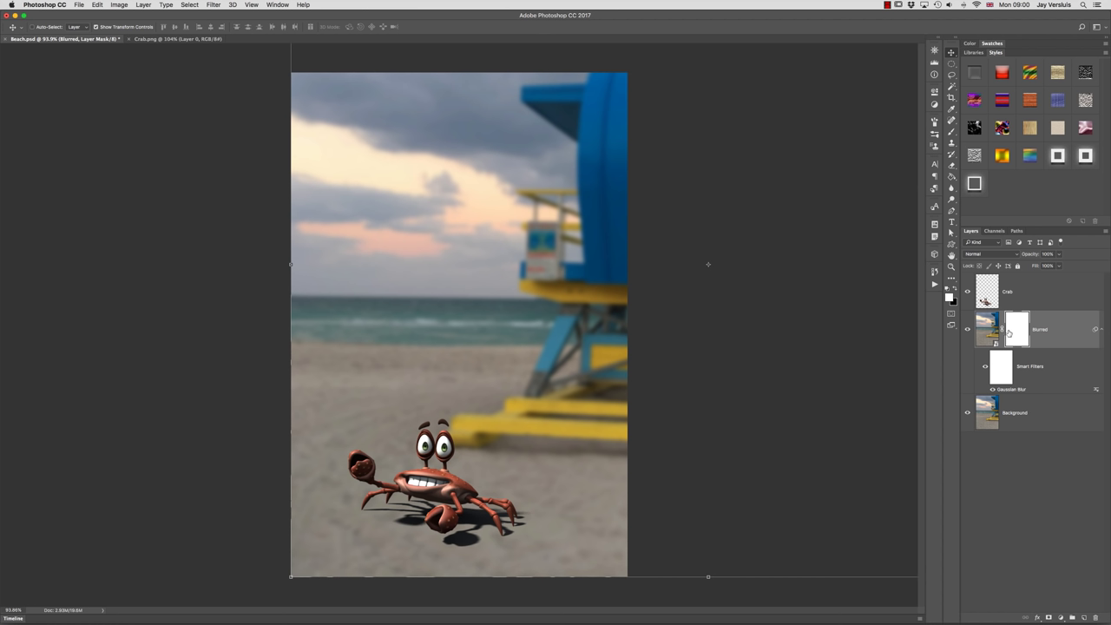
{"action": "left_click", "coordinate": [991, 334]}
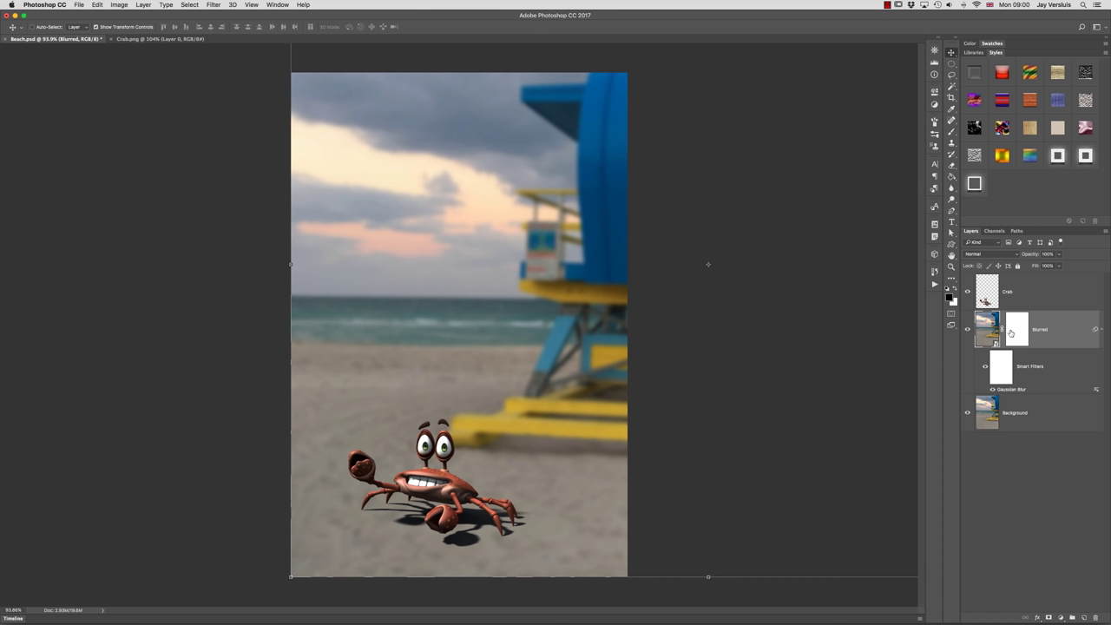
{"action": "left_click", "coordinate": [1011, 333]}
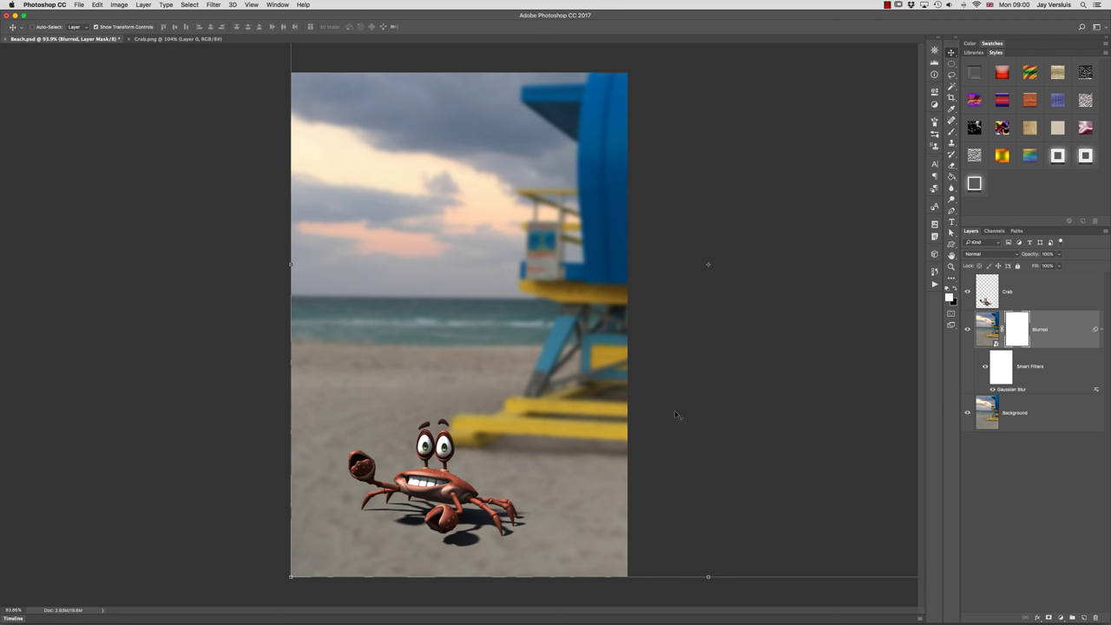
{"action": "left_click", "coordinate": [986, 325]}
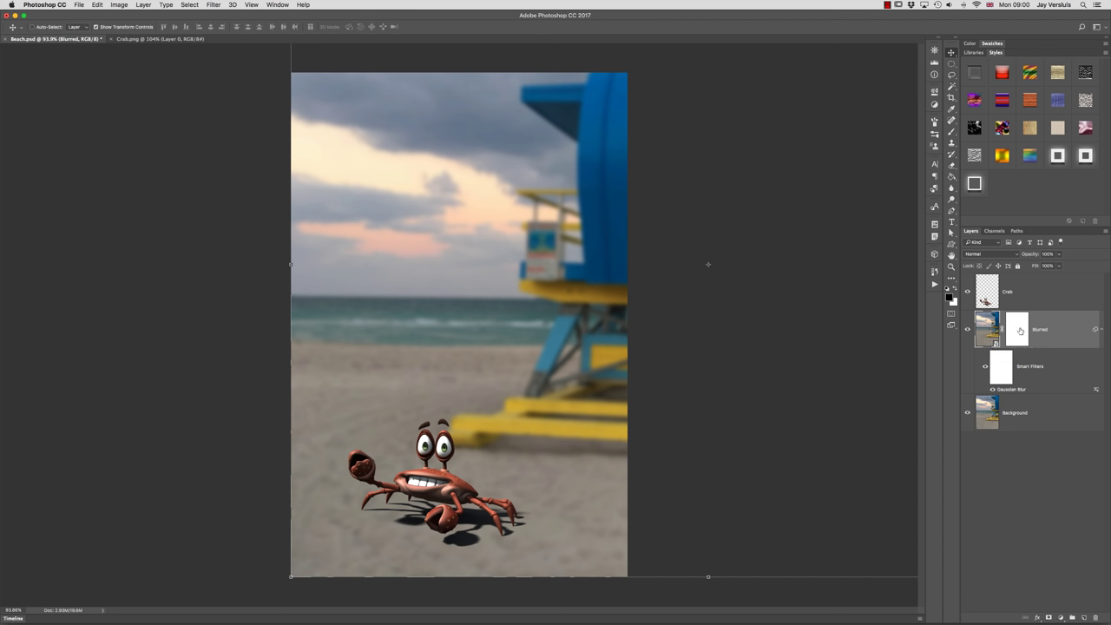
{"action": "left_click", "coordinate": [1018, 332]}
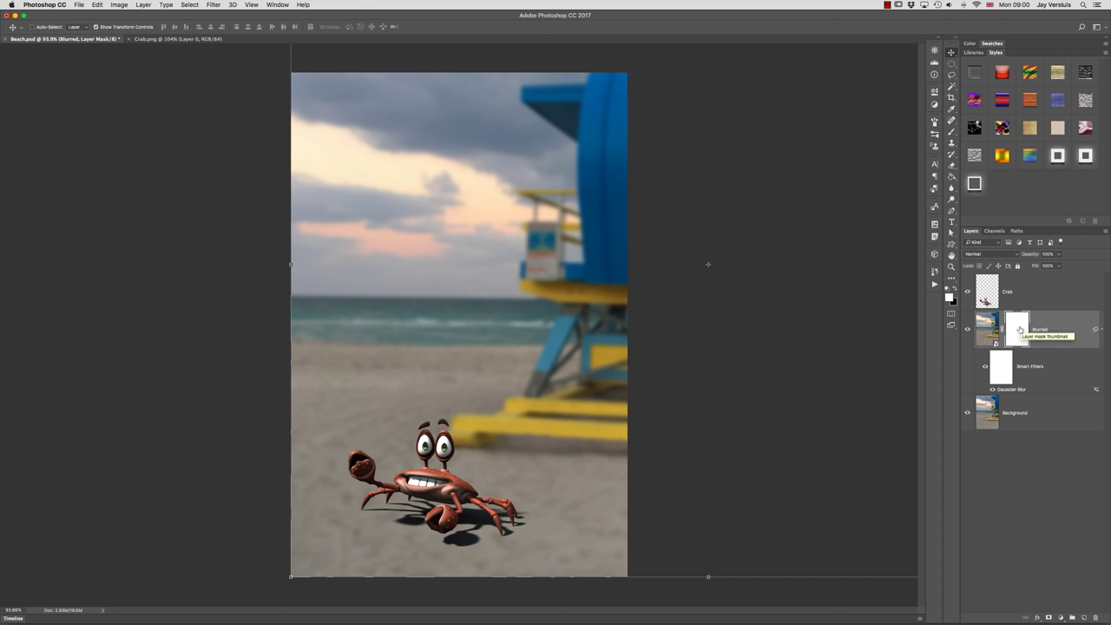
View the Blurred layer's mask on its own, draw a white-to-black gradient down it with the Gradient tool, and return to the composite
{"action": "left_click", "coordinate": [1020, 329], "text": "alt"}
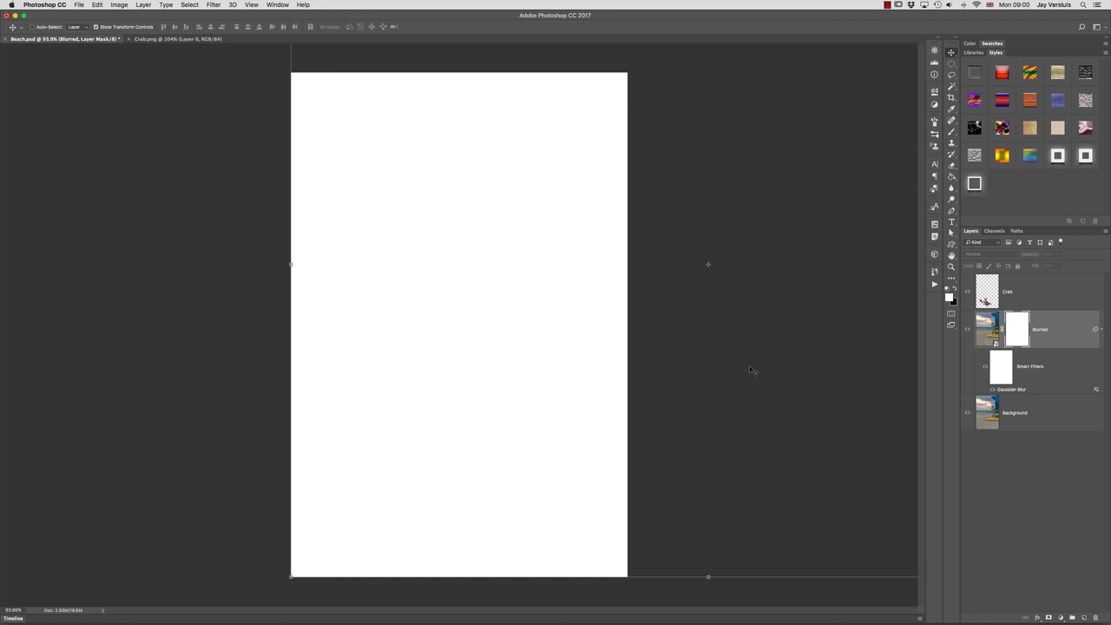
{"action": "left_click", "coordinate": [952, 178]}
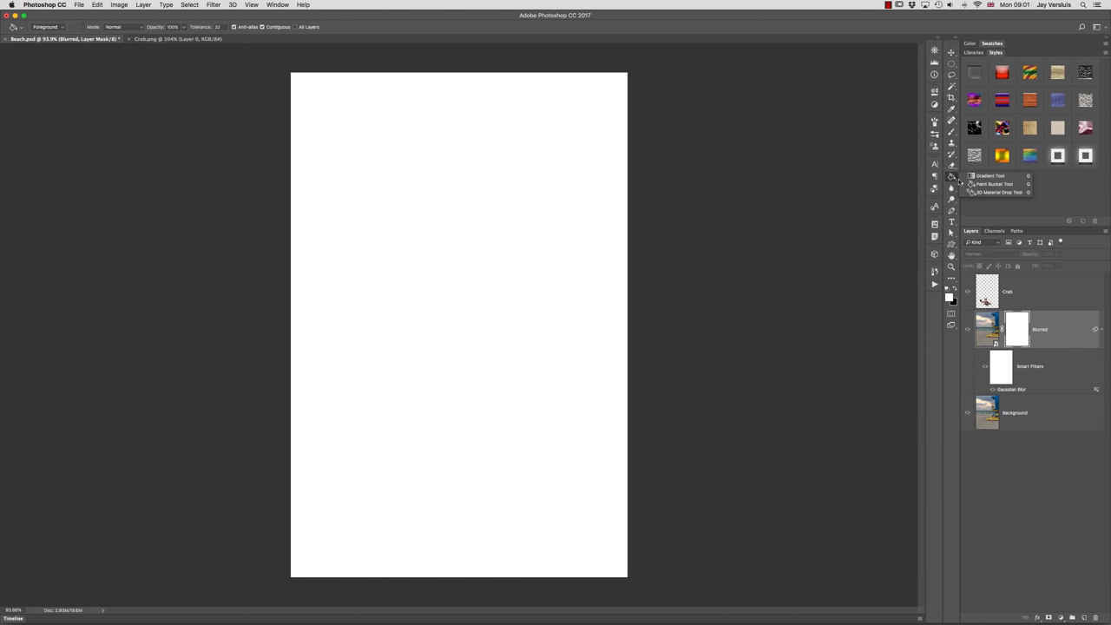
{"action": "left_click", "coordinate": [1005, 178]}
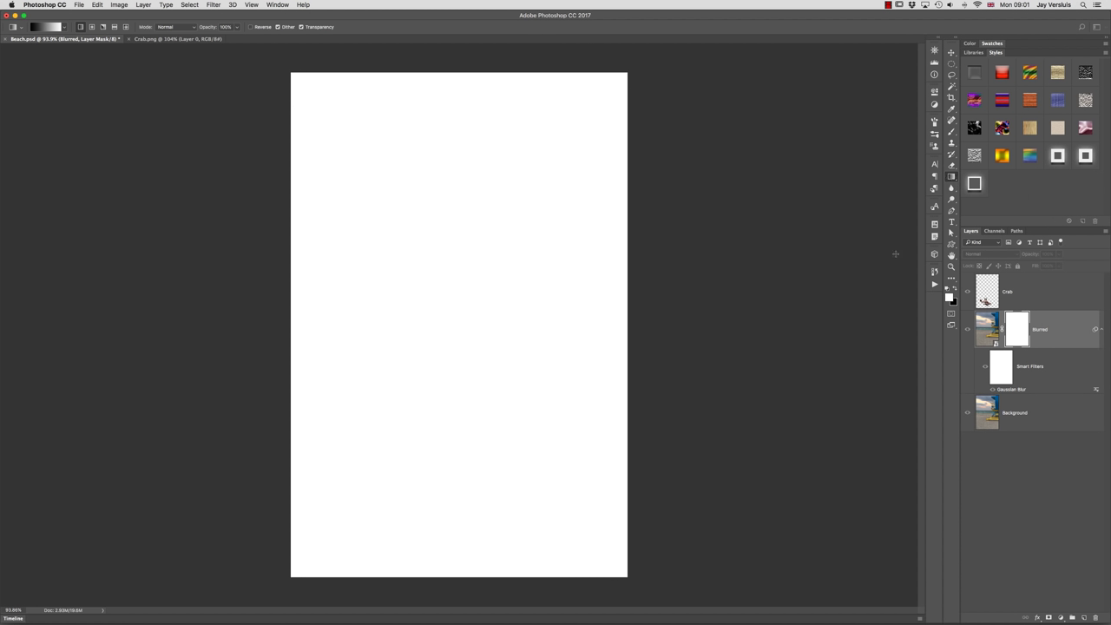
{"action": "left_click", "coordinate": [952, 178]}
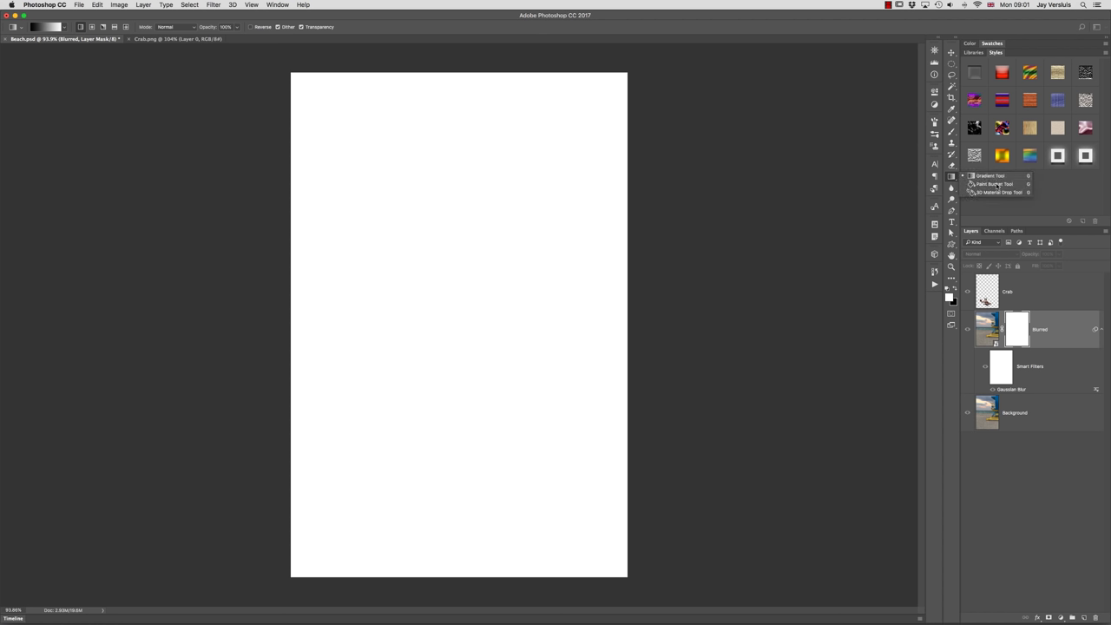
{"action": "left_click", "coordinate": [953, 178]}
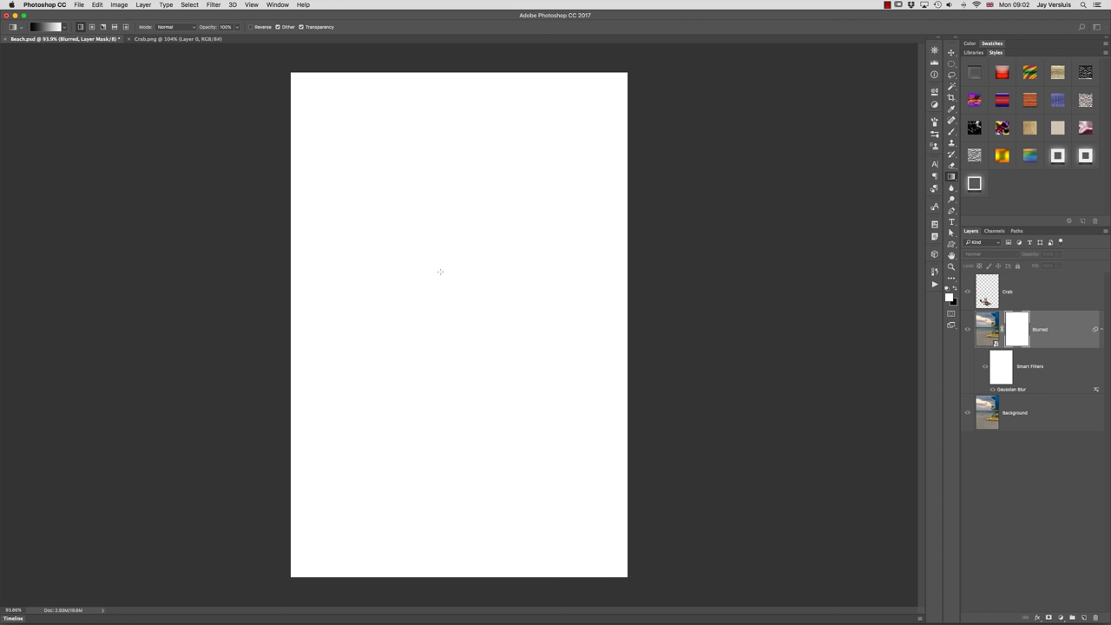
{"action": "left_click_drag", "start_coordinate": [437, 276], "coordinate": [466, 406]}
{"action": "left_click_drag", "start_coordinate": [465, 407], "coordinate": [465, 406]}
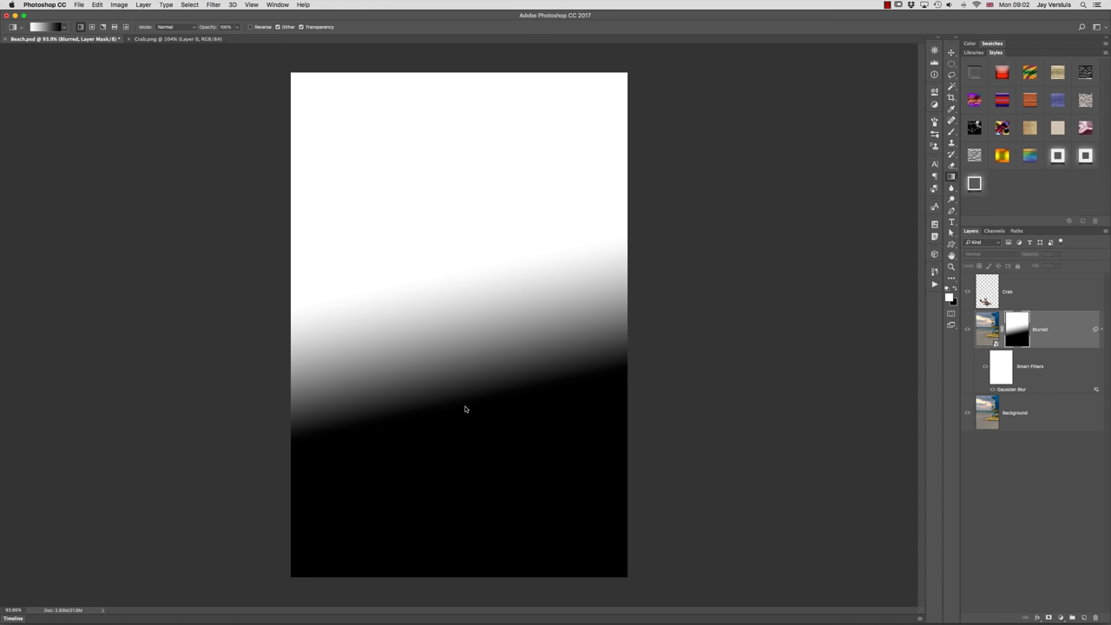
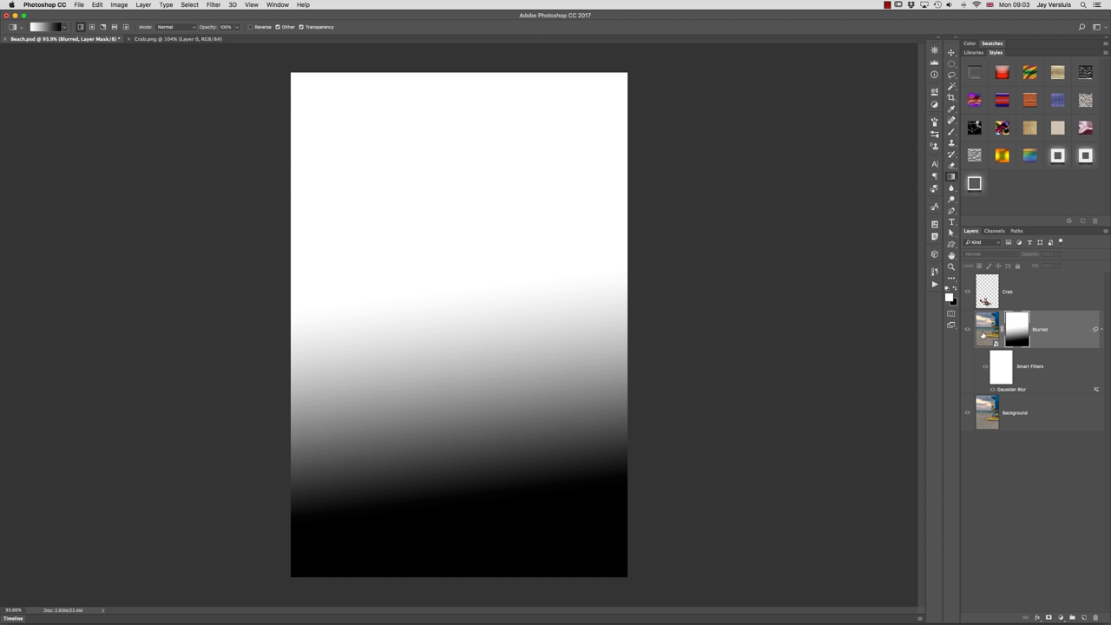
{"action": "left_click", "coordinate": [983, 335]}
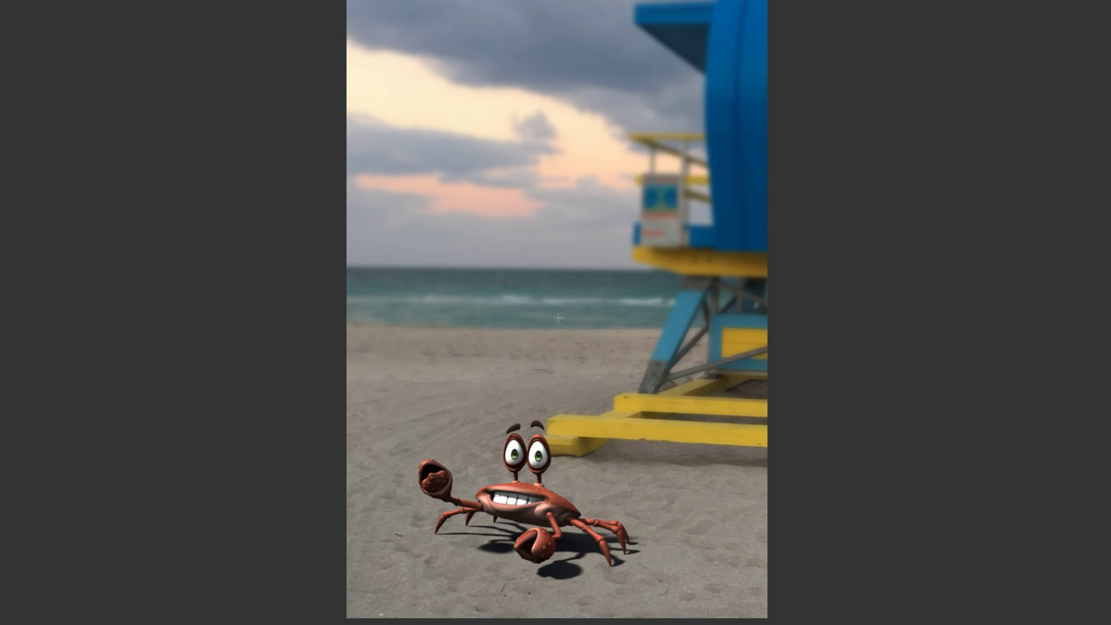
Redraw the white-to-black gradient on the Blurred layer's mask until the blur fades out across the sand around the crab's eyes
{"action": "left_click_drag", "start_coordinate": [559, 320], "coordinate": [587, 598]}
{"action": "left_click_drag", "start_coordinate": [547, 343], "coordinate": [562, 512]}
{"action": "left_click_drag", "start_coordinate": [564, 320], "coordinate": [580, 466]}
{"action": "left_click_drag", "start_coordinate": [537, 349], "coordinate": [557, 523]}
{"action": "left_click_drag", "start_coordinate": [553, 325], "coordinate": [573, 490]}
{"action": "left_click_drag", "start_coordinate": [543, 266], "coordinate": [563, 426]}
{"action": "left_click_drag", "start_coordinate": [540, 294], "coordinate": [560, 465]}
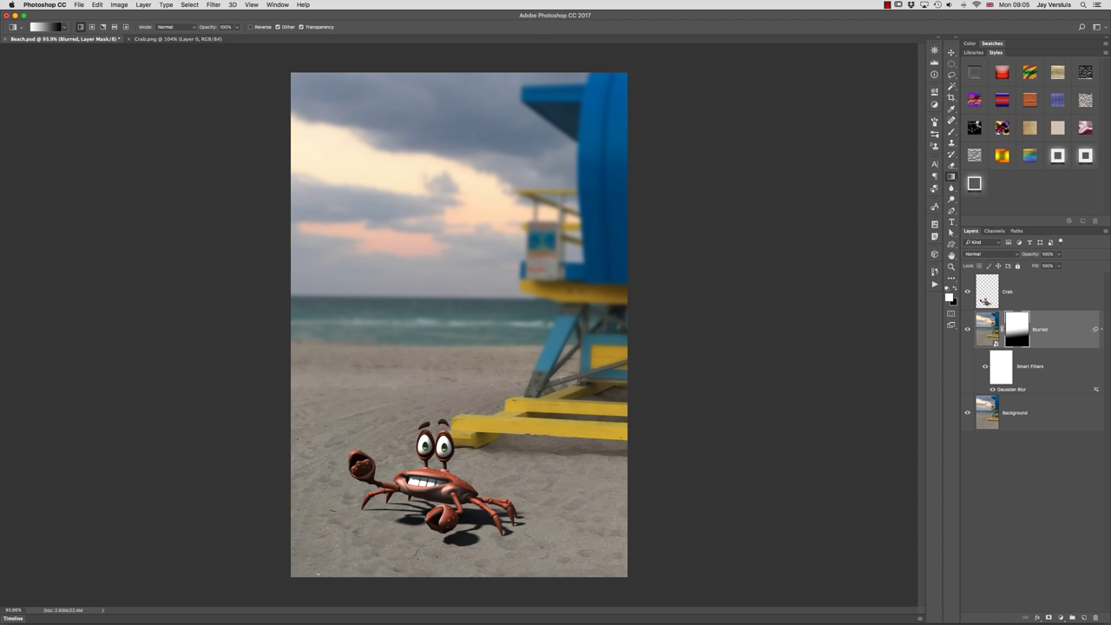
{"action": "left_click_drag", "start_coordinate": [434, 108], "coordinate": [460, 401]}
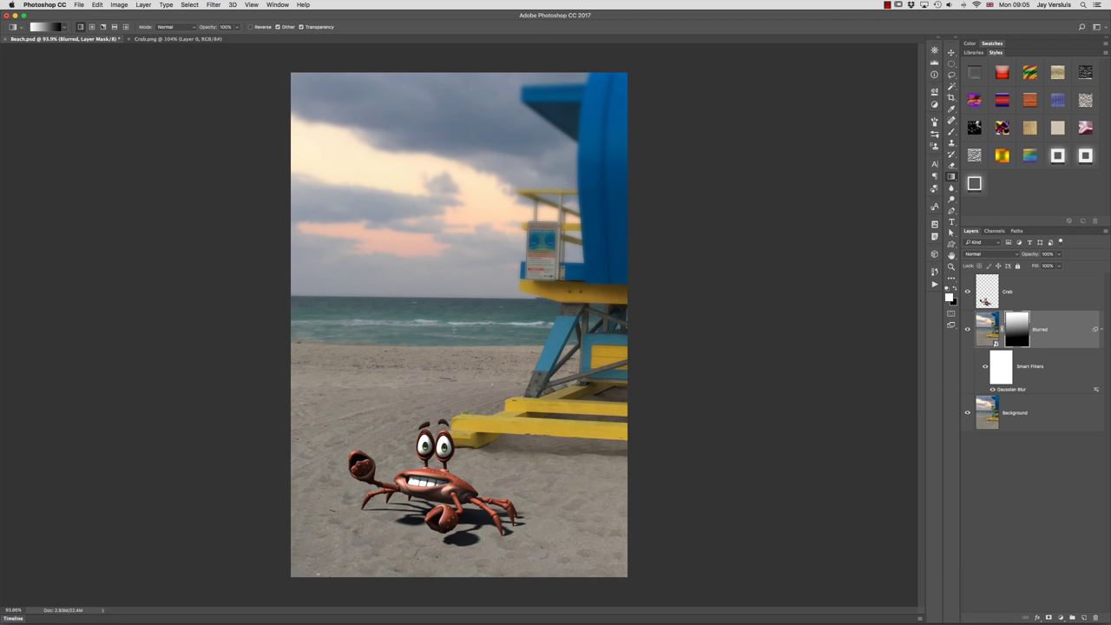
{"action": "left_click_drag", "start_coordinate": [461, 389], "coordinate": [461, 467]}
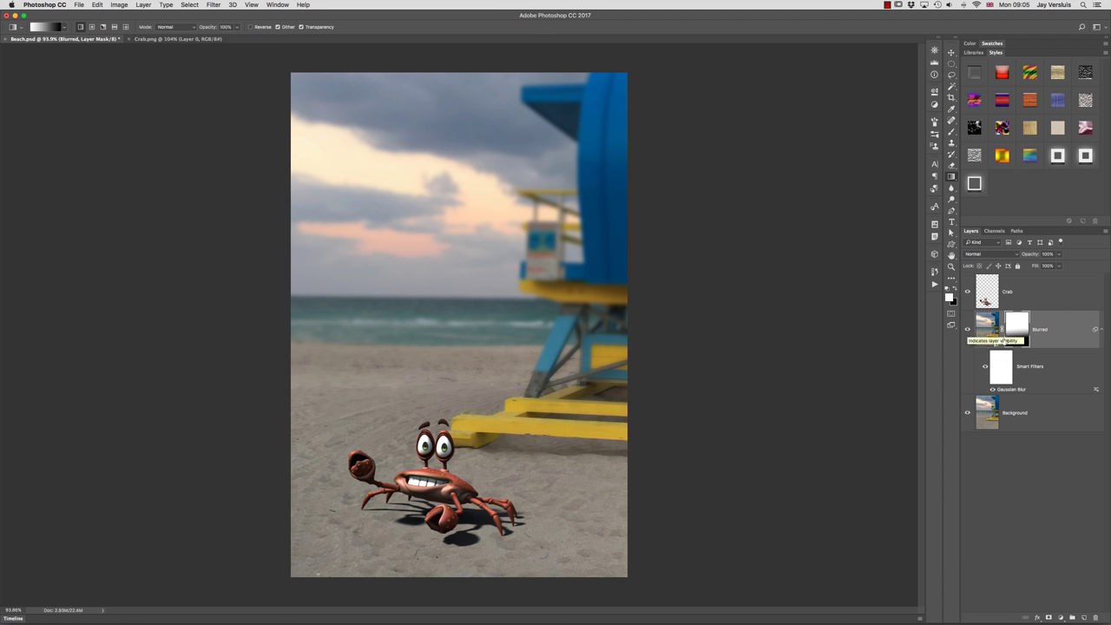
Reopen the Blurred layer's Gaussian Blur smart filter, try several lower radii, and set the radius to 2.5 pixels
{"action": "double_click", "coordinate": [1021, 390]}
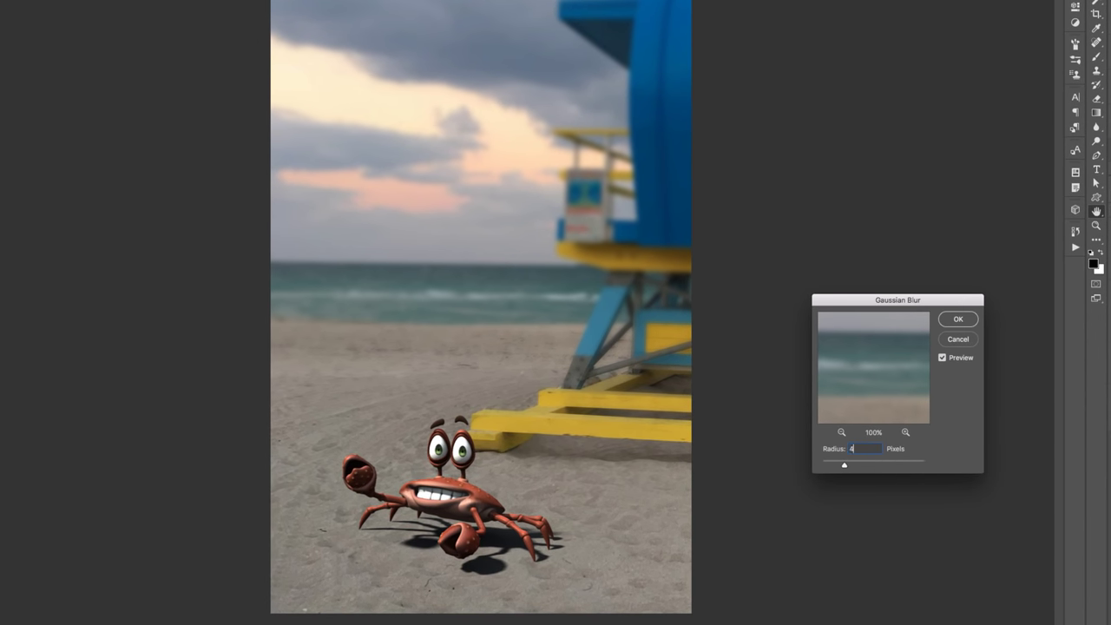
{"action": "key", "text": "Return"}
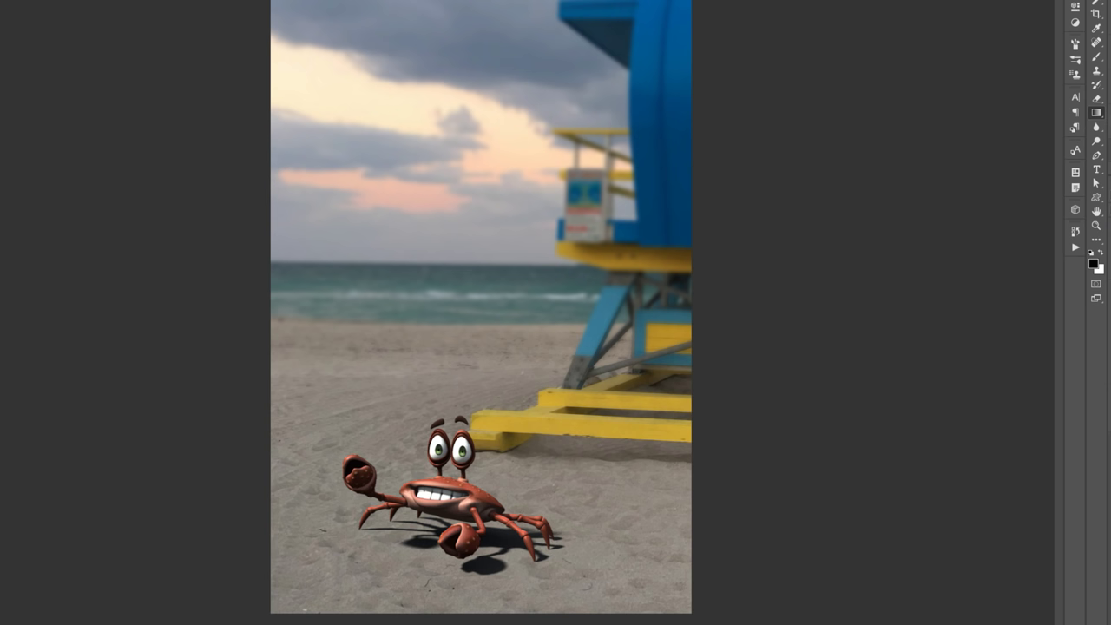
{"action": "key", "text": "ctrl+alt+f"}
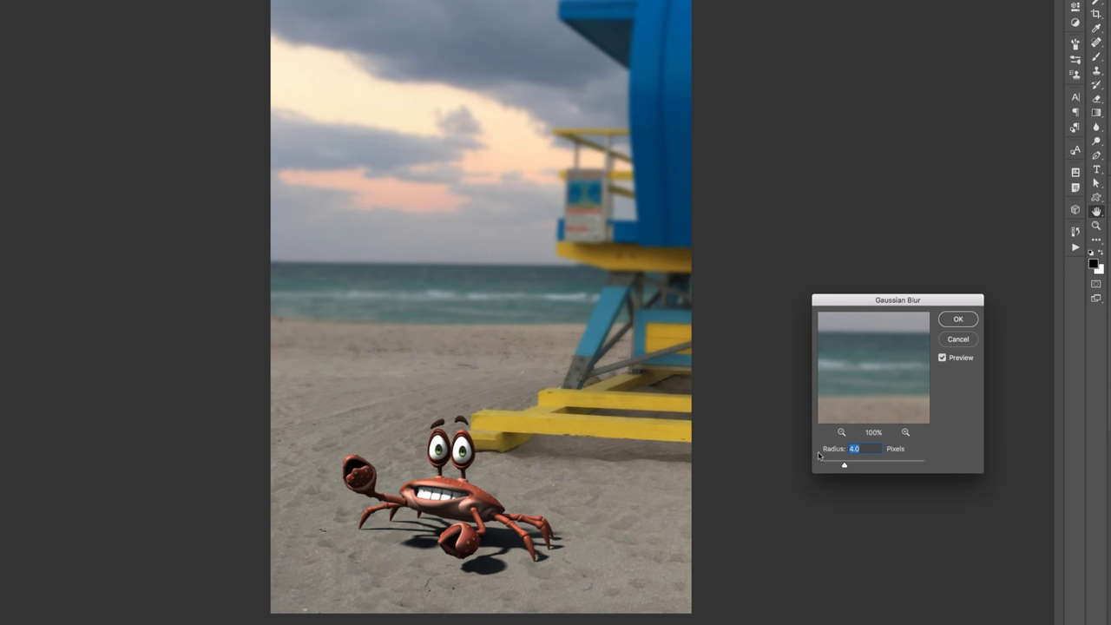
{"action": "type", "text": "3"}
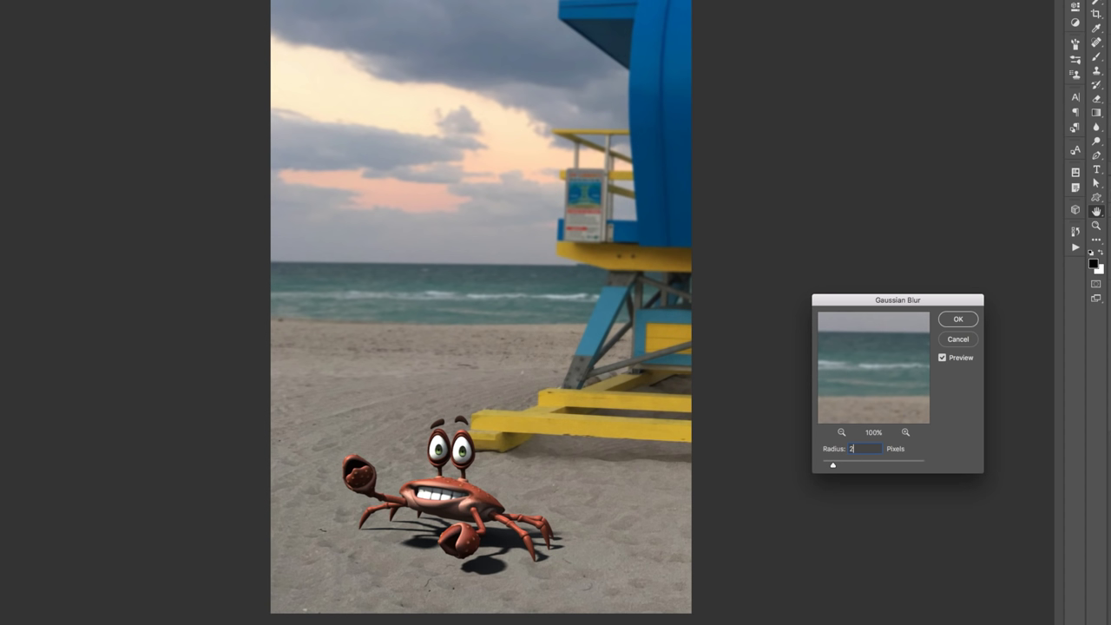
{"action": "type", "text": ".5"}
{"action": "key", "text": "BackSpace"}
{"action": "key", "text": "BackSpace"}
{"action": "type", "text": "0"}
{"action": "key", "text": "BackSpace"}
{"action": "key", "text": "BackSpace"}
{"action": "type", "text": "3"}
{"action": "key", "text": "BackSpace"}
{"action": "type", "text": "2.5"}
{"action": "key", "text": "Return"}
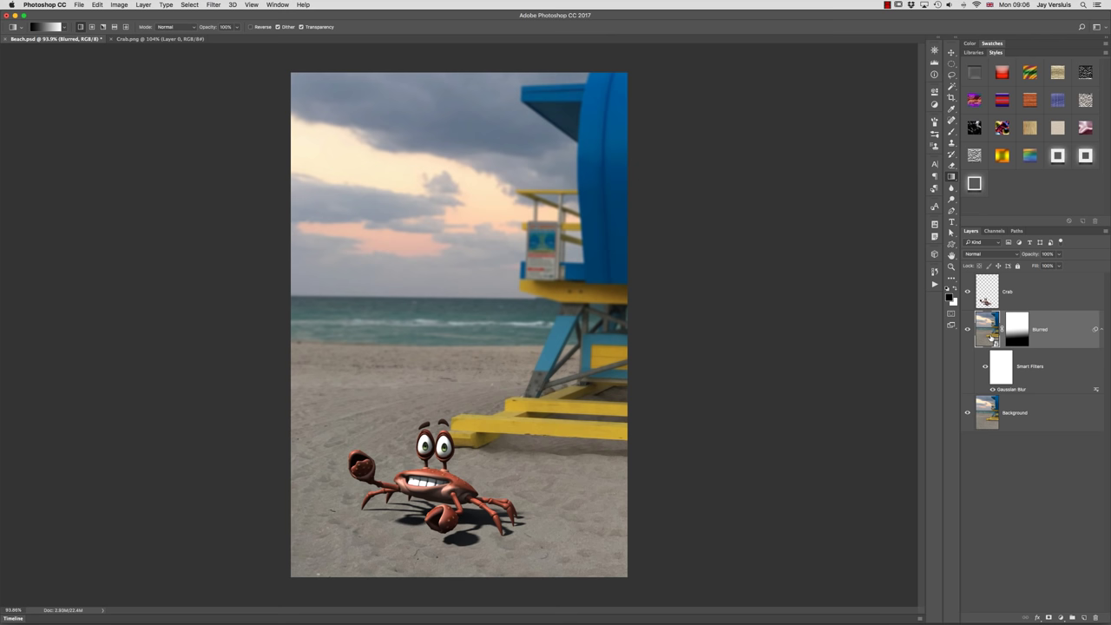
Add monochromatic Gaussian noise of 1% to the Blurred layer as a smart filter, and recheck its settings without changing them
{"action": "left_click", "coordinate": [212, 5]}
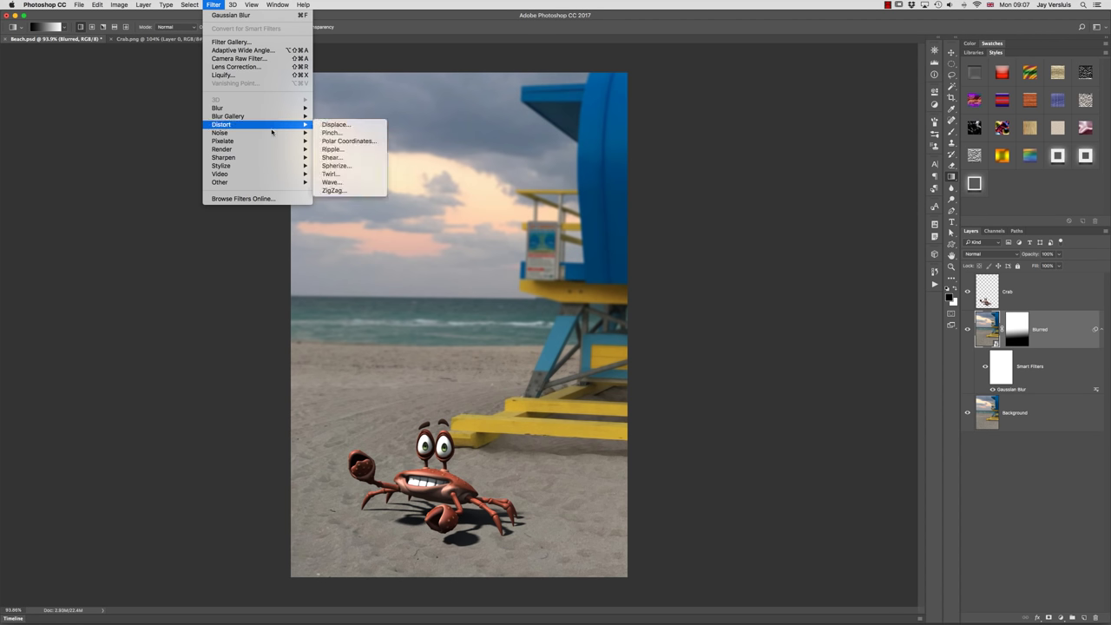
{"action": "mouse_move", "coordinate": [273, 133]}
{"action": "left_click", "coordinate": [350, 133]}
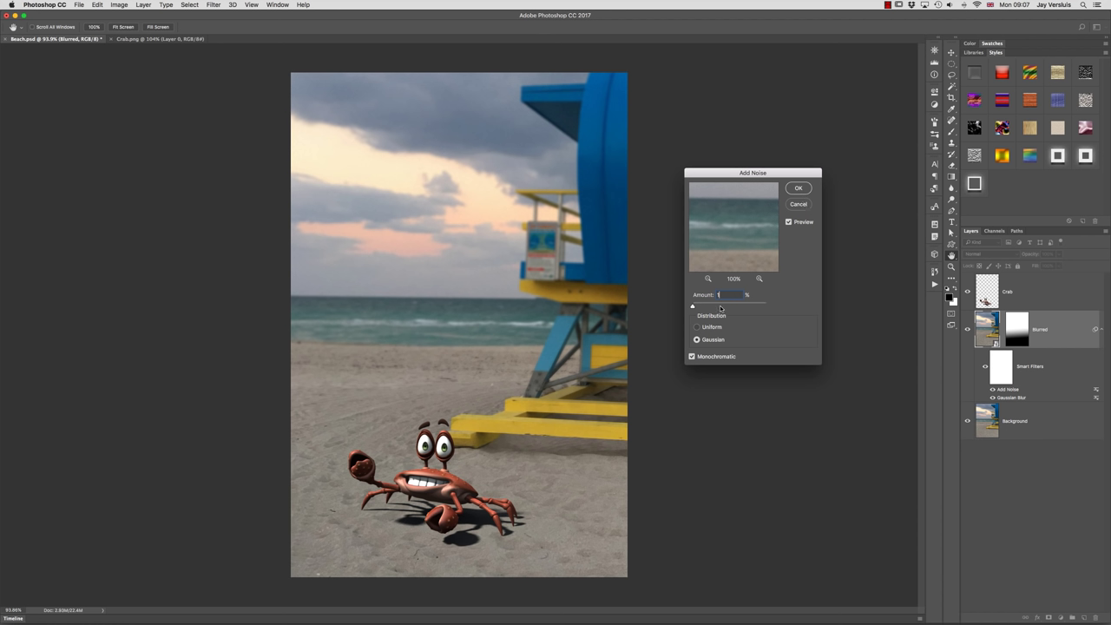
{"action": "type", "text": "."}
{"action": "left_click", "coordinate": [800, 188]}
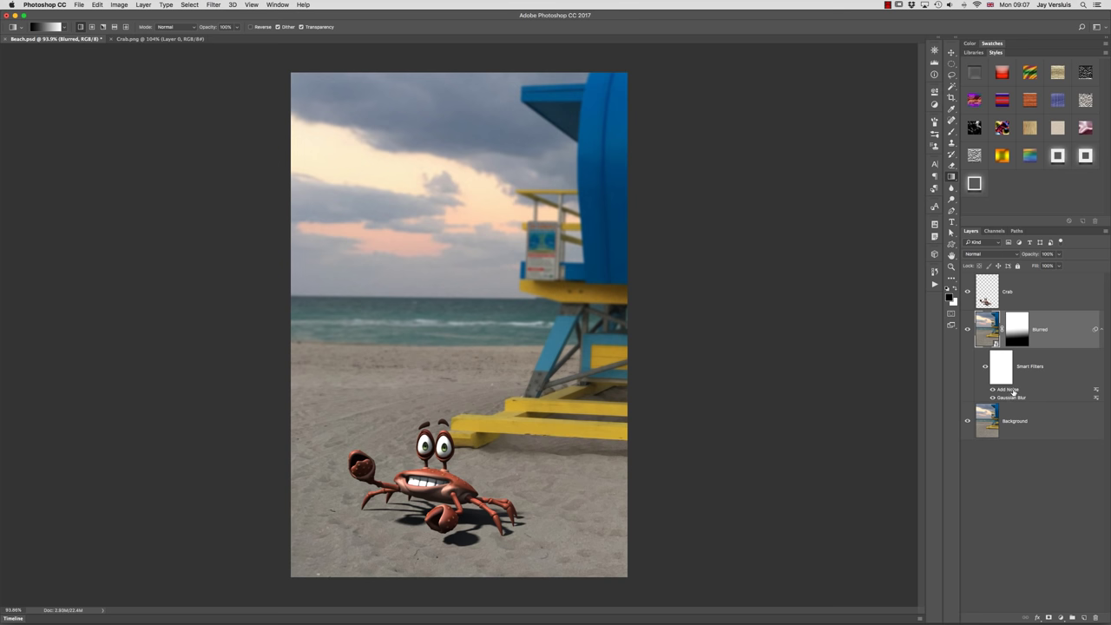
{"action": "double_click", "coordinate": [1013, 391]}
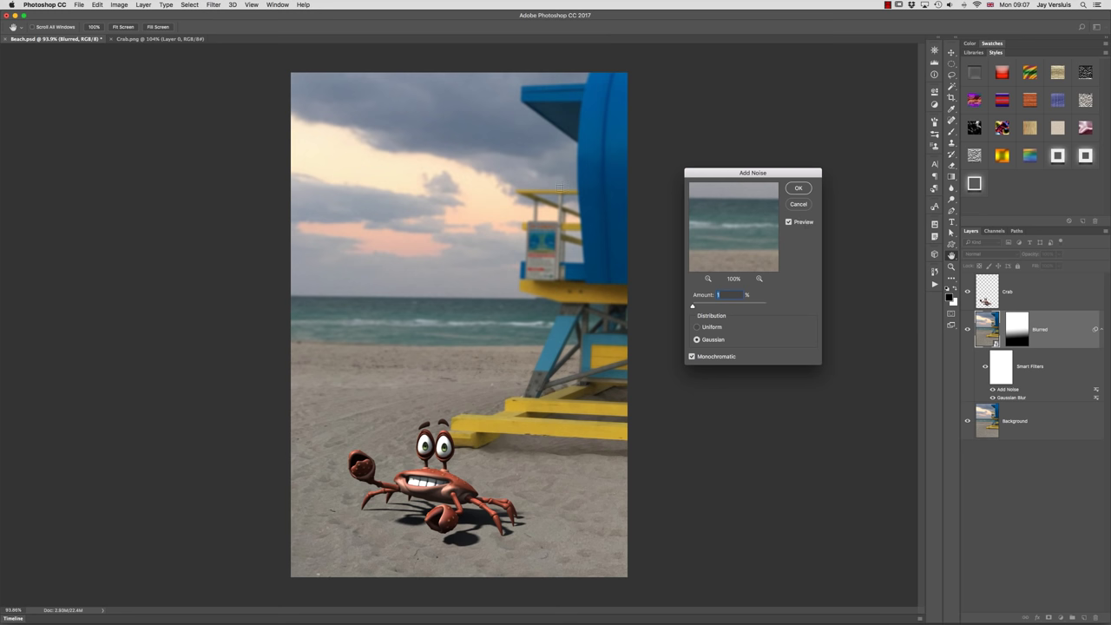
{"action": "left_click", "coordinate": [804, 204]}
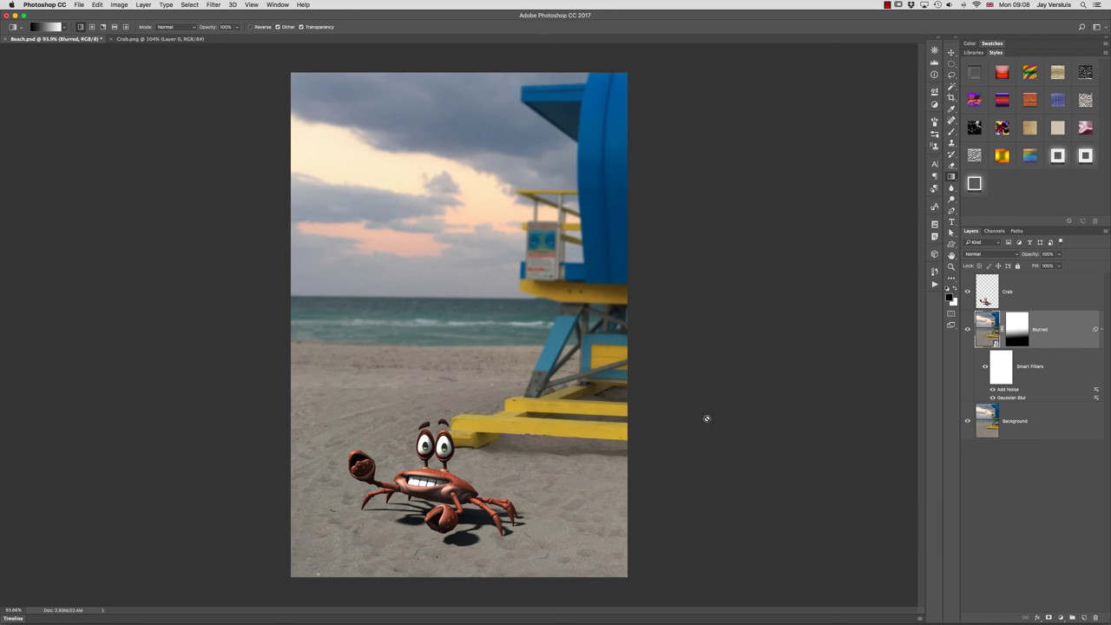
Add an Exposure adjustment layer above the Crab layer and clip it so that it affects only the crab
{"action": "left_click", "coordinate": [986, 299]}
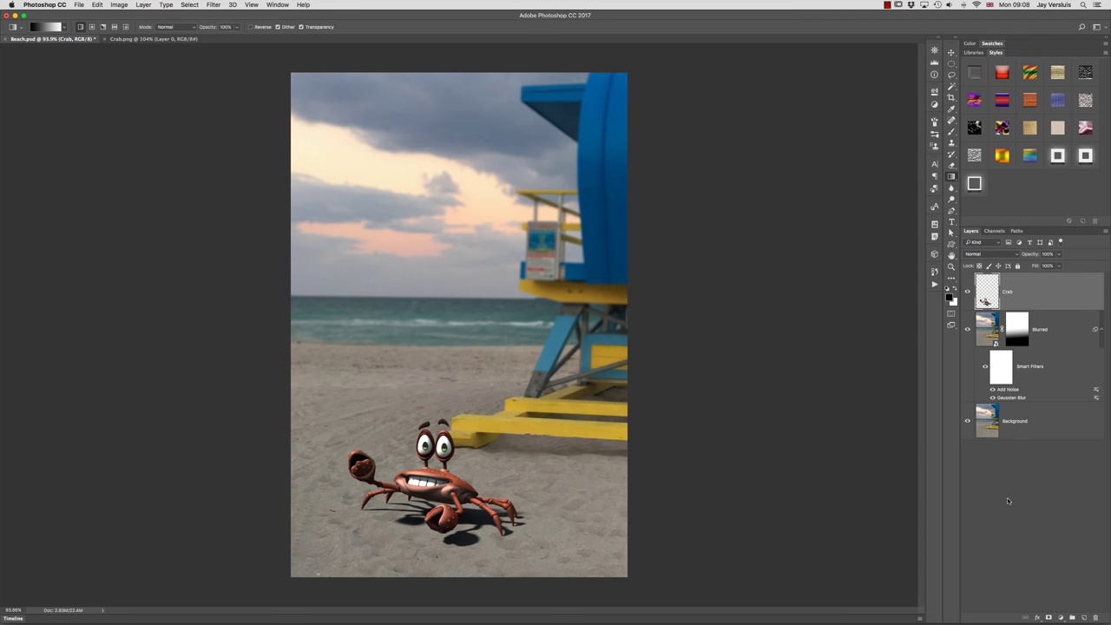
{"action": "left_click", "coordinate": [1063, 618]}
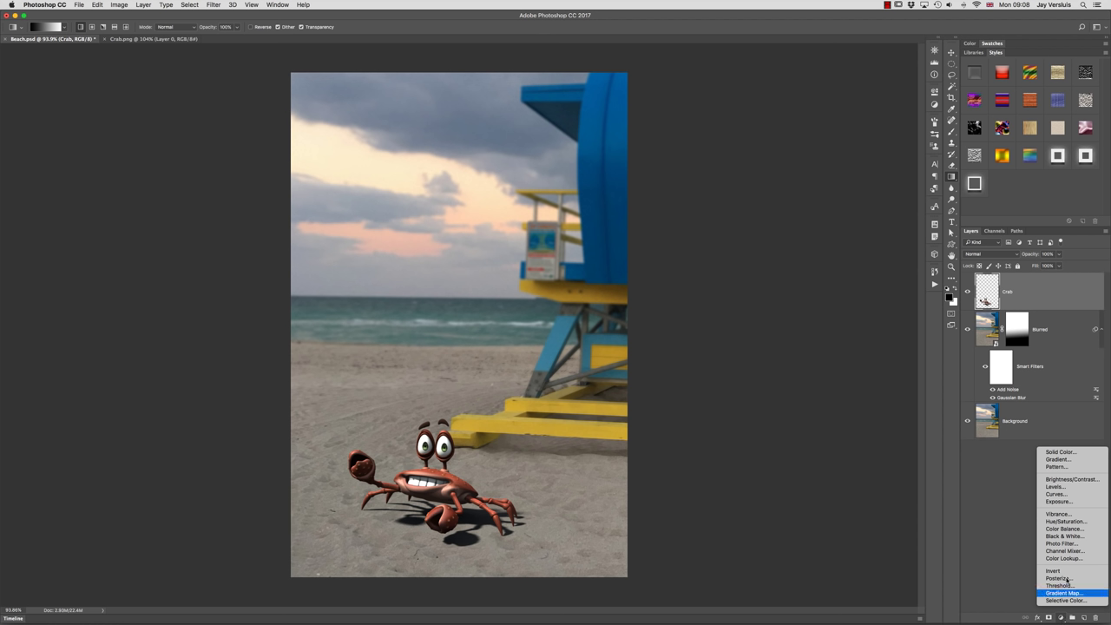
{"action": "left_click", "coordinate": [1083, 504]}
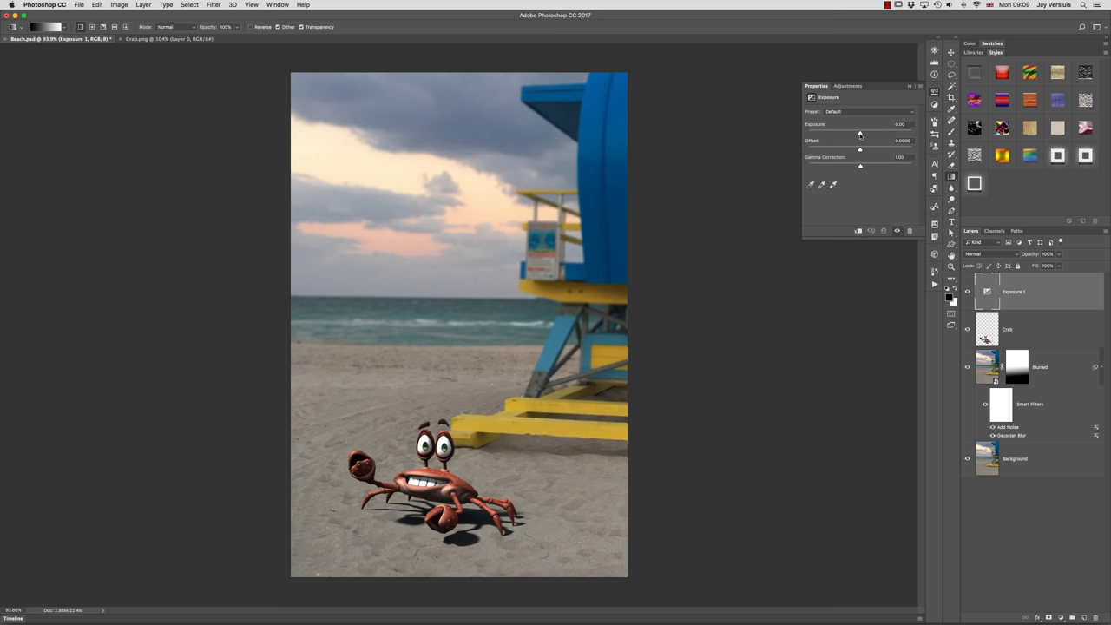
{"action": "left_click_drag", "start_coordinate": [861, 134], "coordinate": [860, 135]}
{"action": "left_click", "coordinate": [1015, 309], "text": "alt"}
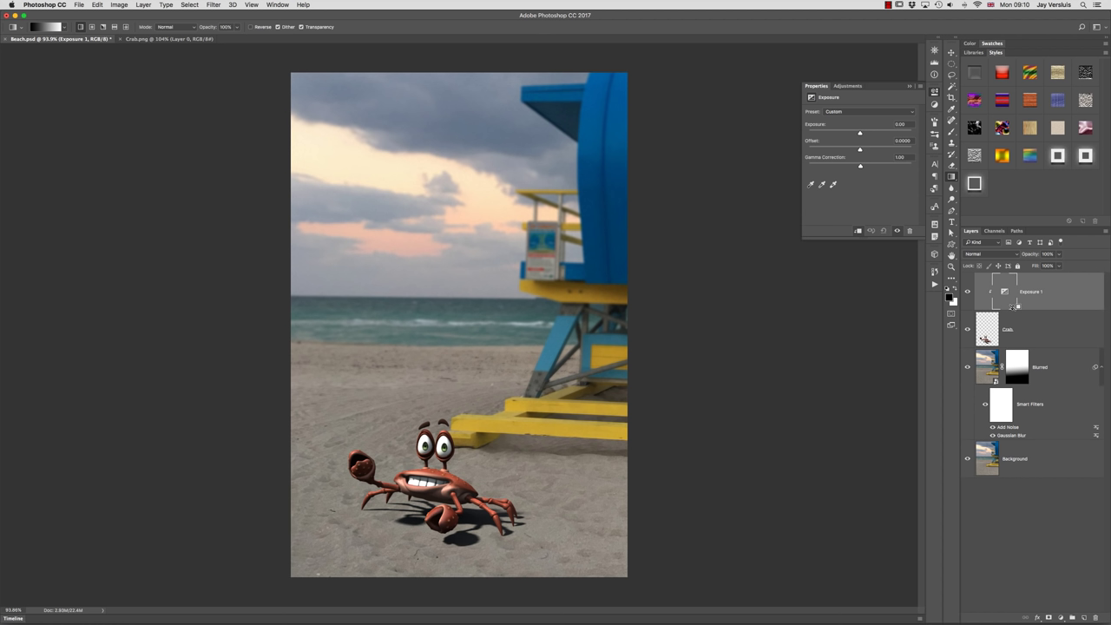
{"action": "left_click", "coordinate": [1012, 308], "text": "alt"}
{"action": "left_click", "coordinate": [1013, 310], "text": "alt"}
Lower the exposure of the clipped adjustment slightly below zero to darken the crab, and close its properties
{"action": "mouse_move", "coordinate": [860, 134]}
{"action": "left_mouse_down"}
{"action": "mouse_move", "coordinate": [842, 137]}
{"action": "mouse_move", "coordinate": [858, 138]}
{"action": "left_mouse_up"}
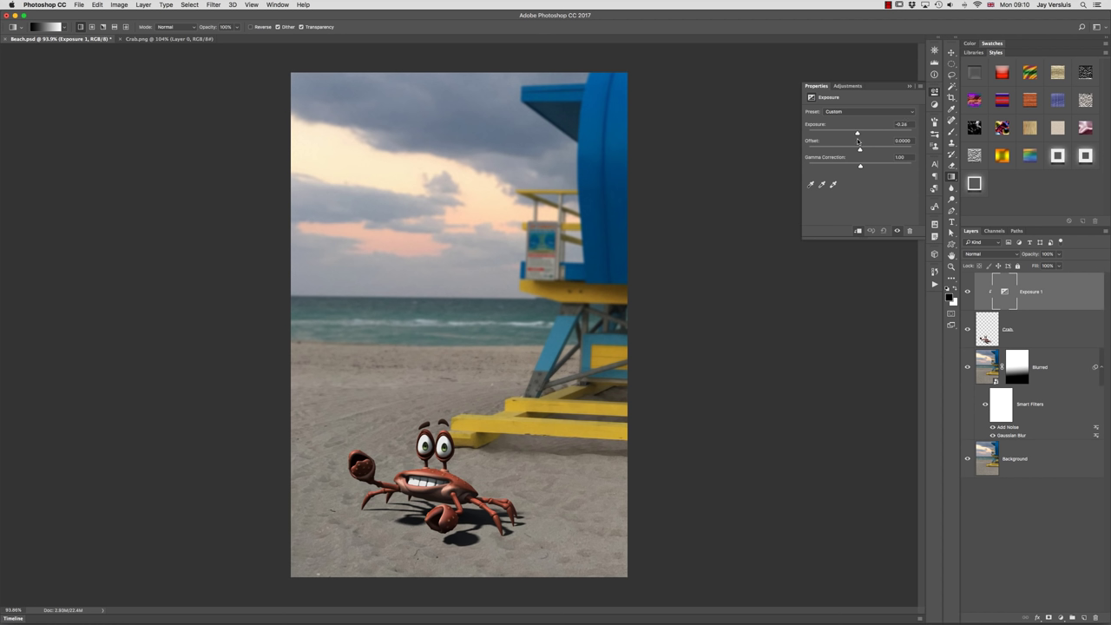
{"action": "left_click_drag", "start_coordinate": [857, 138], "coordinate": [855, 137]}
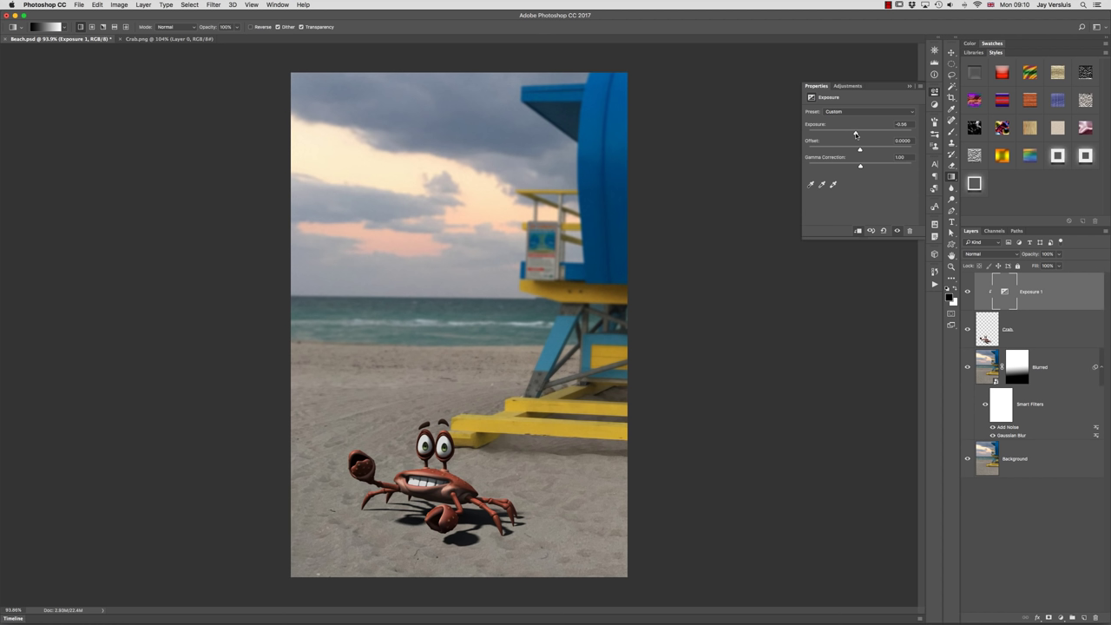
{"action": "left_click_drag", "start_coordinate": [856, 134], "coordinate": [857, 135]}
{"action": "left_click", "coordinate": [988, 519]}
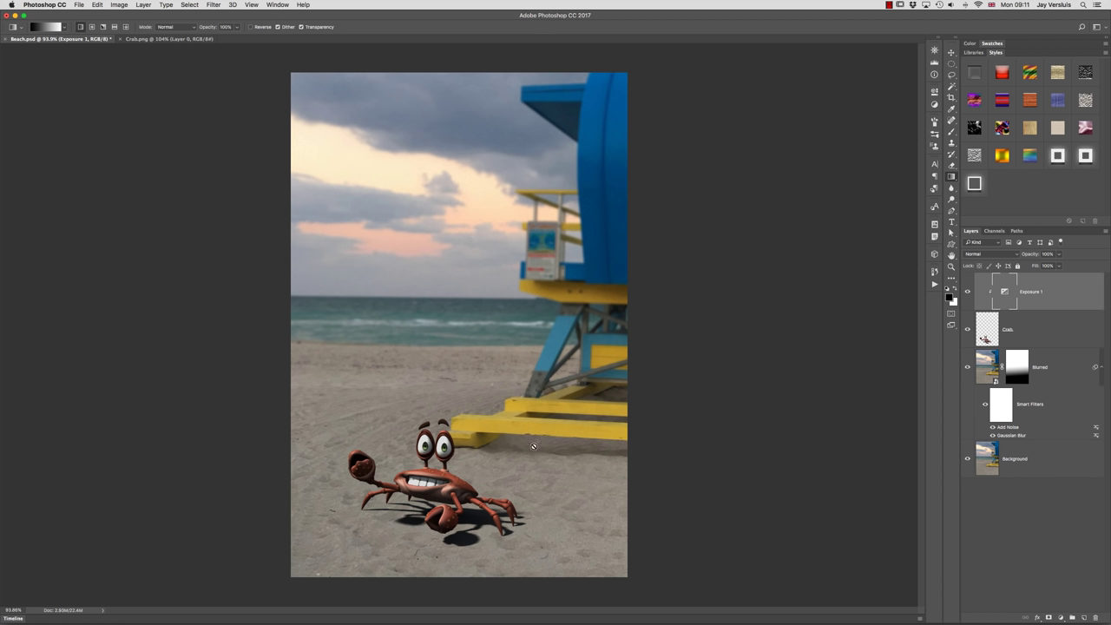
Add a new empty layer at the top of the layer stack
{"action": "left_click", "coordinate": [1083, 618]}
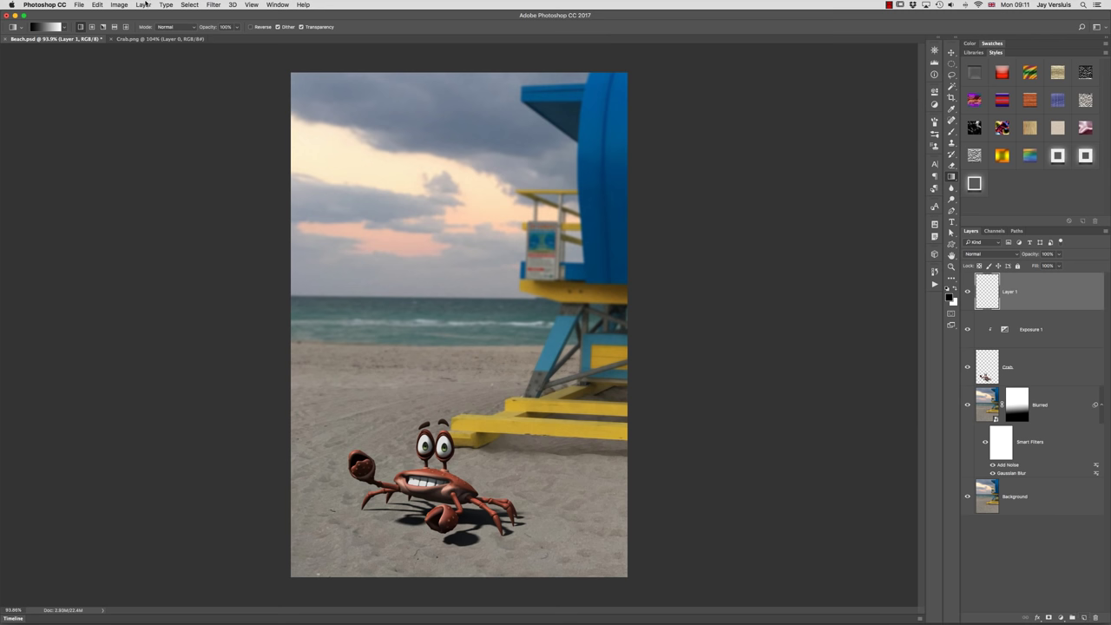
{"action": "left_click", "coordinate": [143, 4]}
{"action": "mouse_move", "coordinate": [152, 15]}
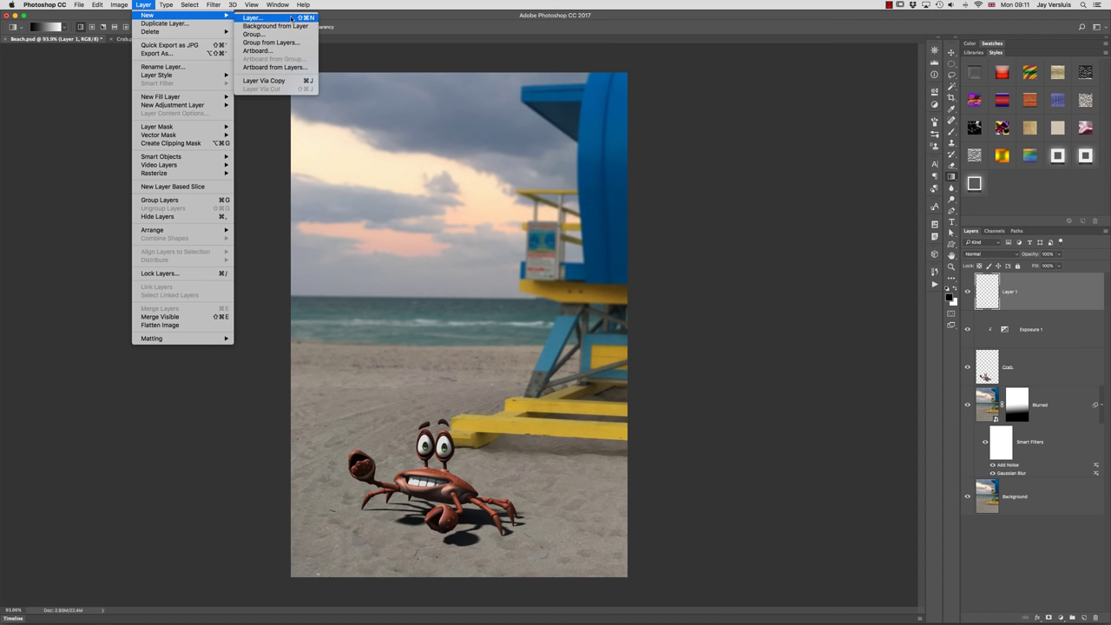
{"action": "left_click", "coordinate": [619, 97]}
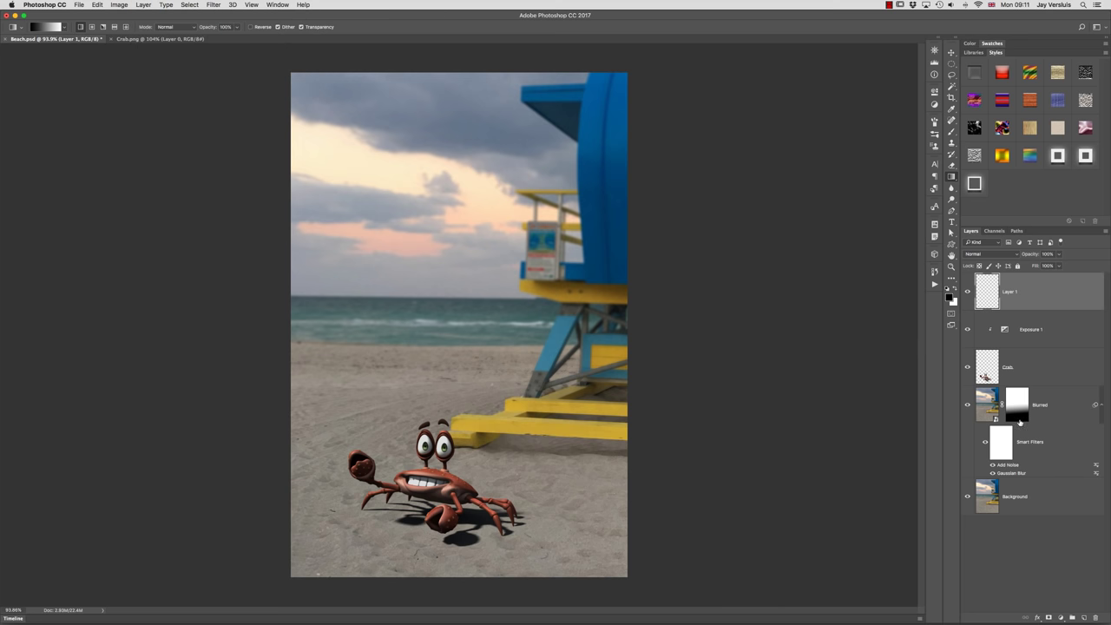
Group the Exposure, Crab, Blurred and Background layers, check the group's contents, collapse it, and select the empty layer above
{"action": "left_click", "coordinate": [1054, 336]}
{"action": "left_click", "coordinate": [1041, 494], "text": "shift"}
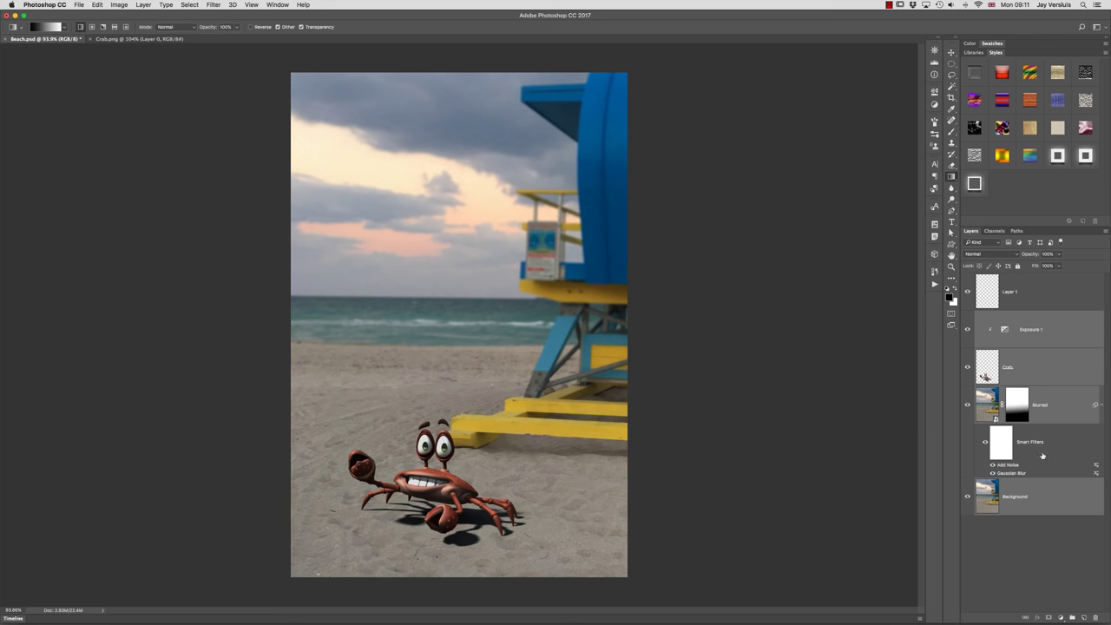
{"action": "key", "text": "super+g"}
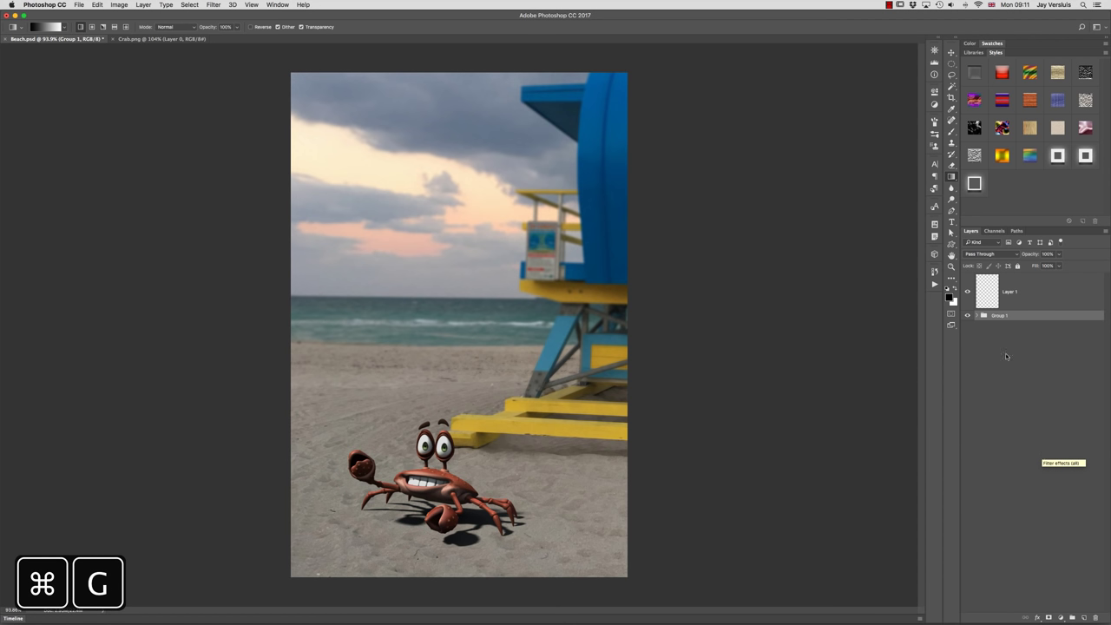
{"action": "left_click", "coordinate": [979, 316]}
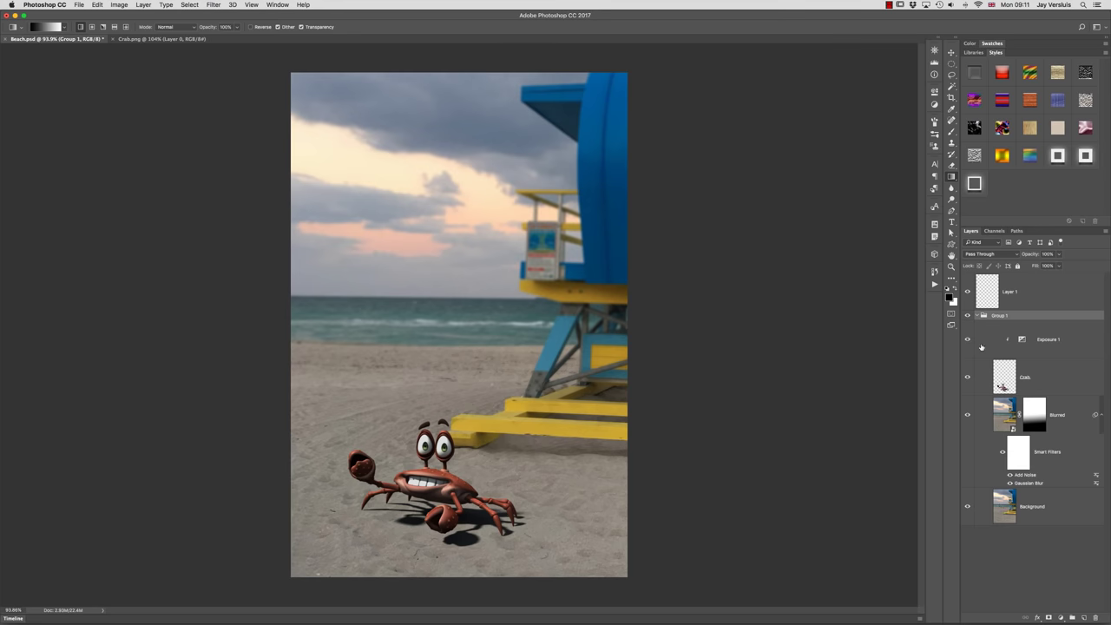
{"action": "left_click", "coordinate": [978, 309]}
{"action": "left_click", "coordinate": [978, 316]}
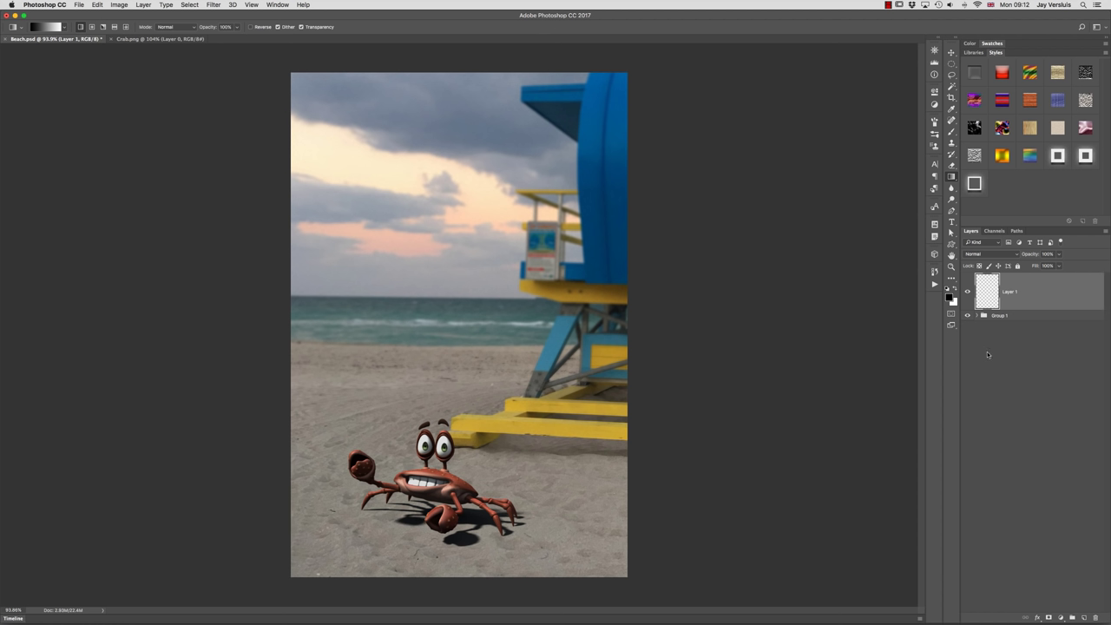
Draw an elliptical selection around the crab and its shadow, and invert it to select everything outside the ellipse
{"action": "left_click", "coordinate": [952, 64]}
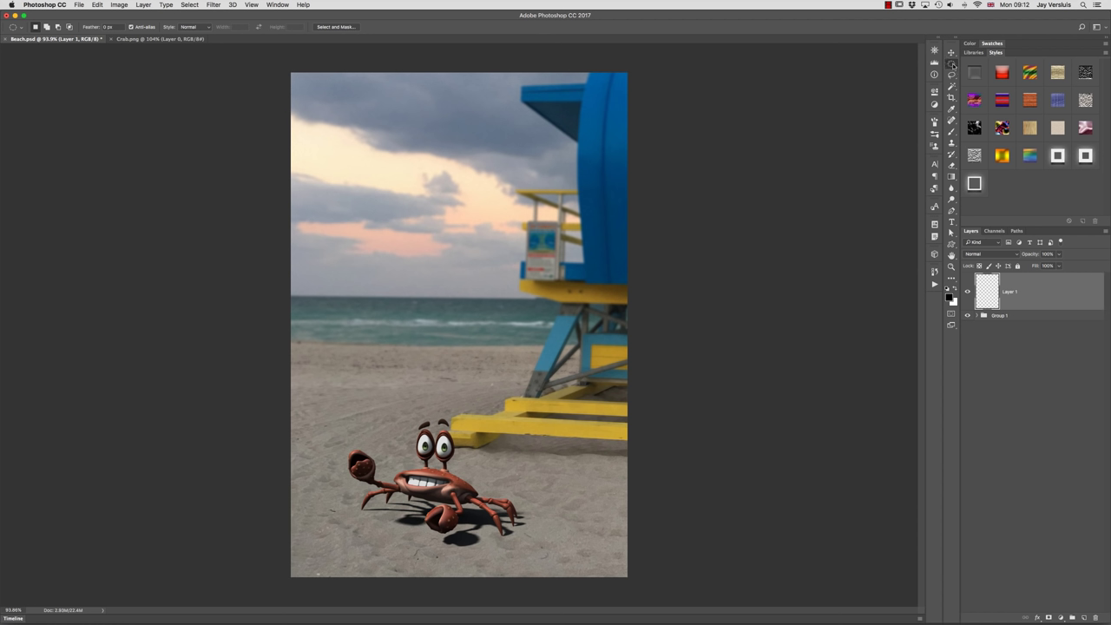
{"action": "right_click", "coordinate": [952, 65]}
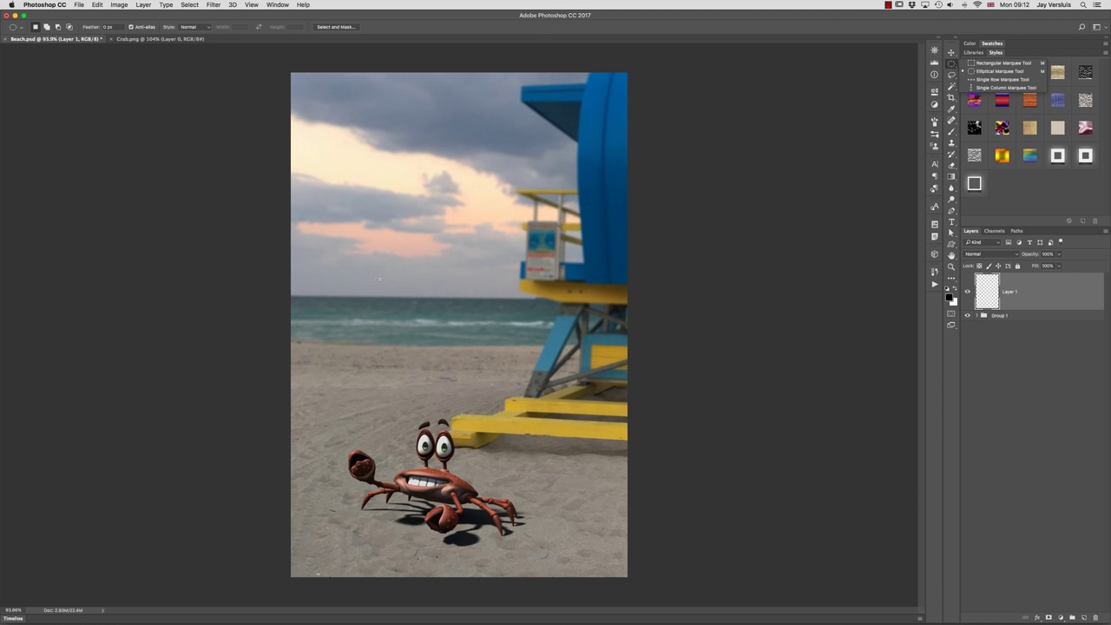
{"action": "left_click_drag", "start_coordinate": [323, 393], "coordinate": [572, 565]}
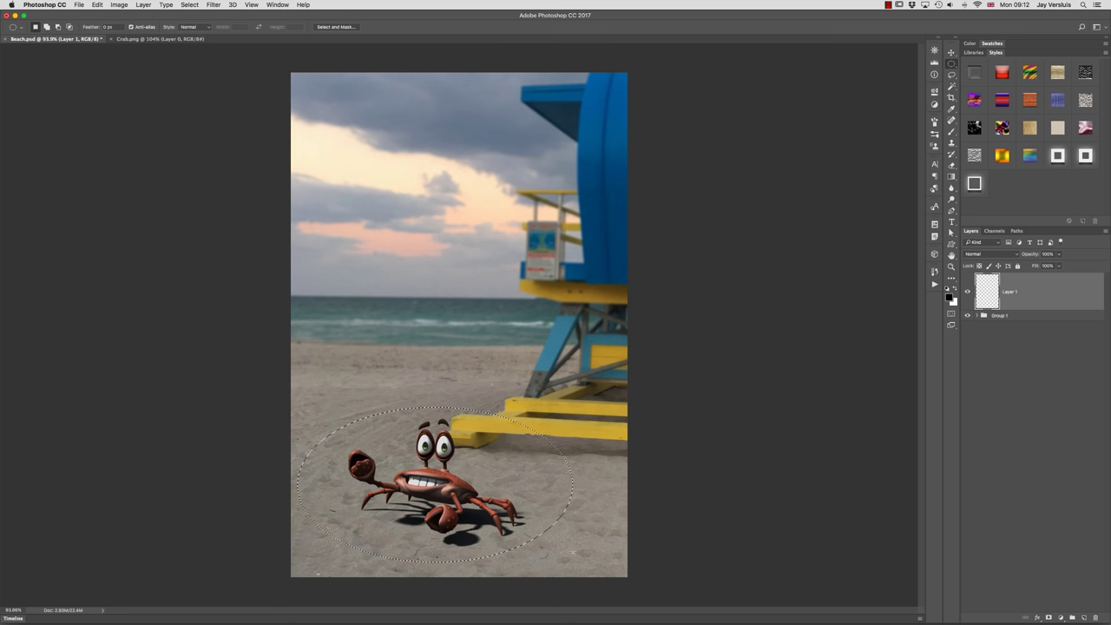
{"action": "left_click", "coordinate": [187, 4]}
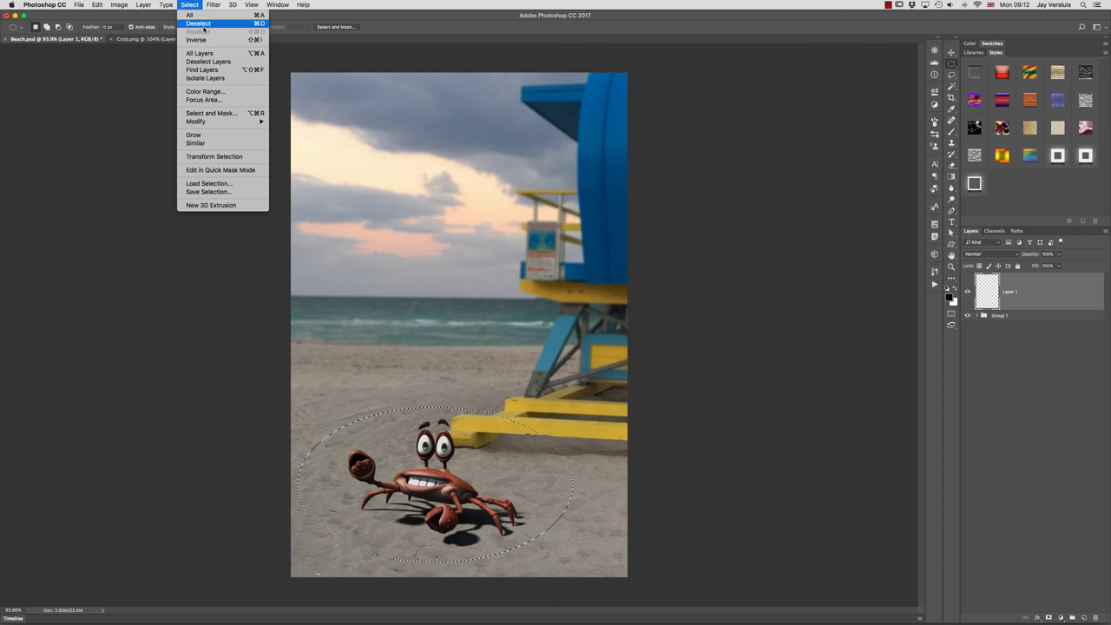
{"action": "left_click", "coordinate": [220, 41]}
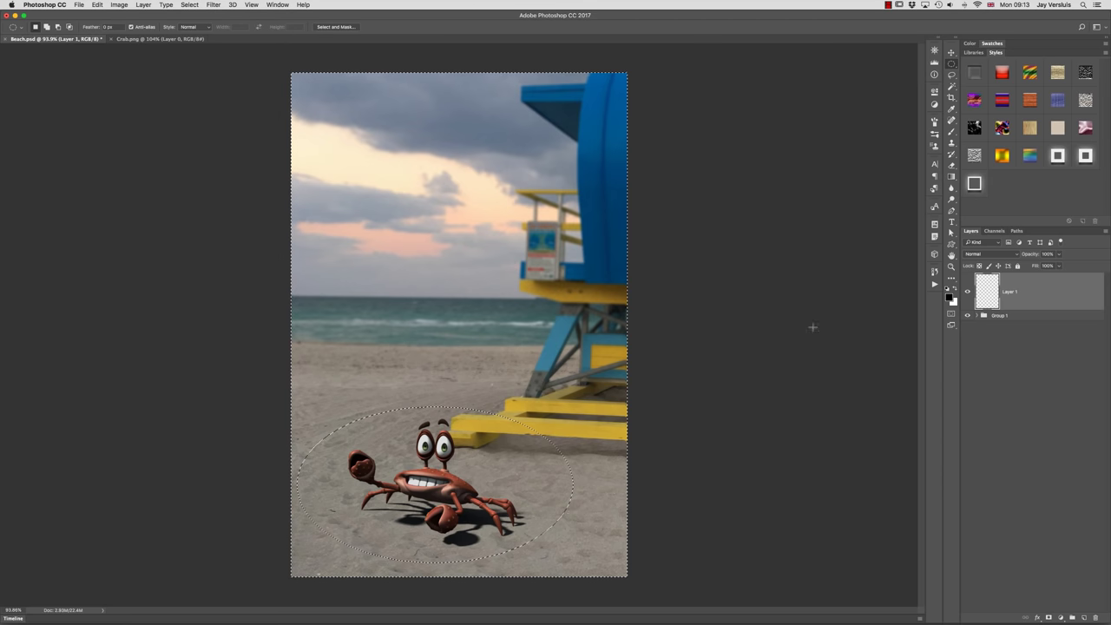
Fill the area outside the ellipse with black on the empty top layer using the Paint Bucket, and clear the selection
{"action": "left_click", "coordinate": [952, 178]}
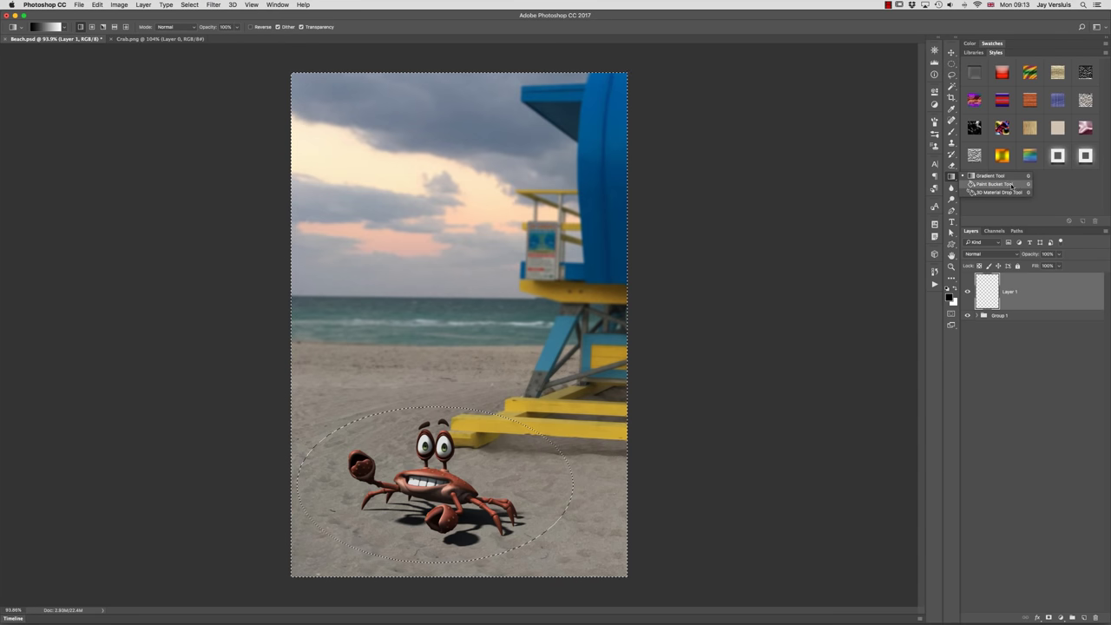
{"action": "left_click", "coordinate": [996, 184]}
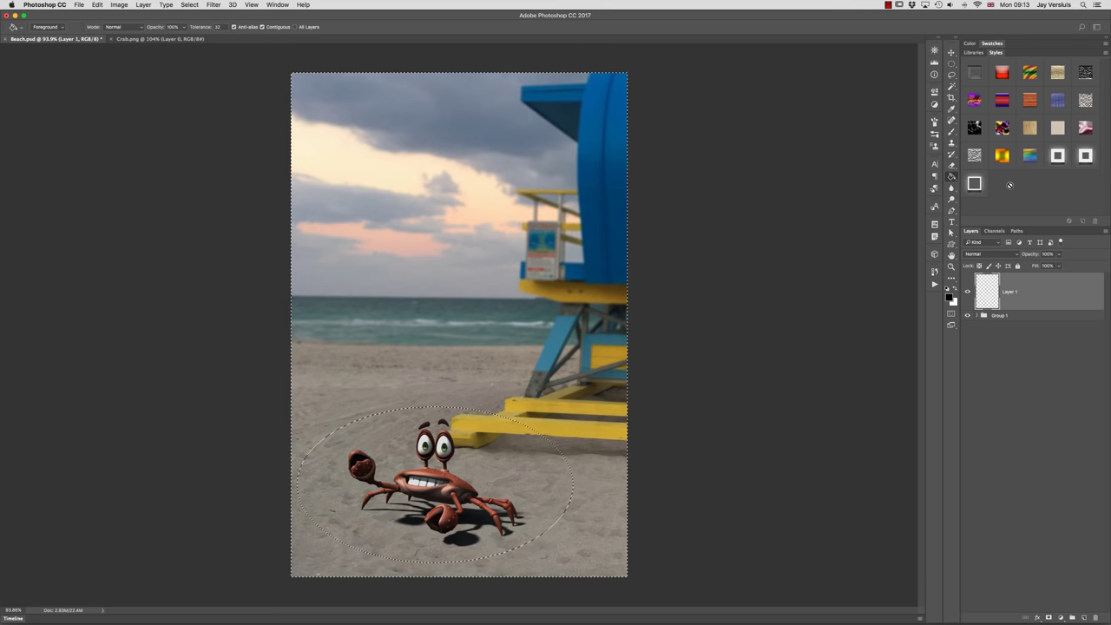
{"action": "left_click", "coordinate": [583, 227]}
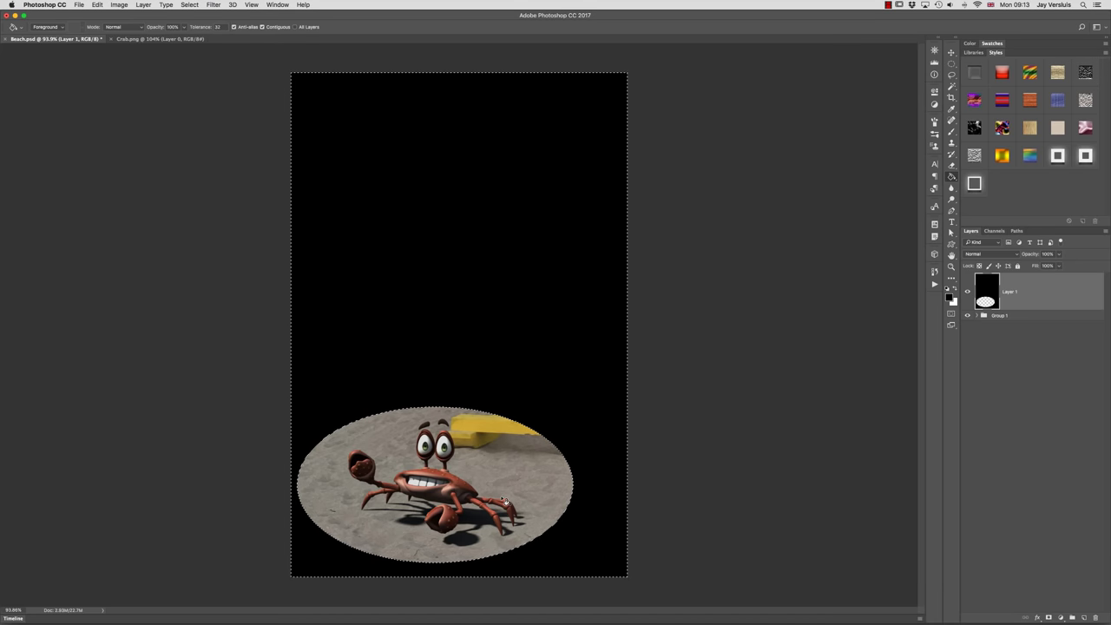
{"action": "key", "text": "super+d"}
{"action": "left_click", "coordinate": [189, 4]}
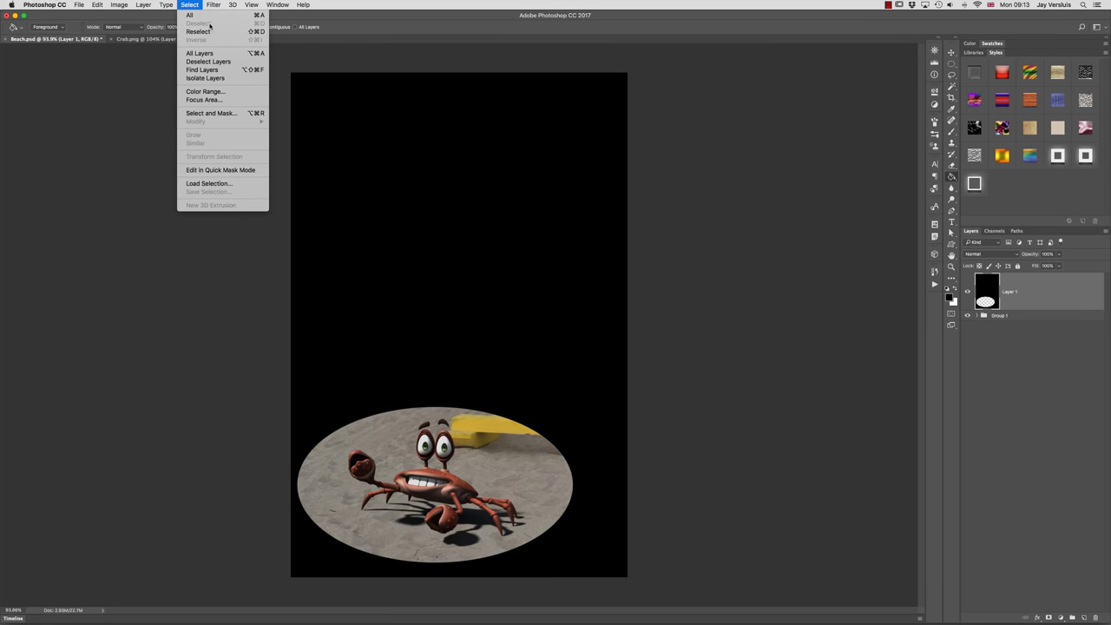
{"action": "key", "text": "Escape"}
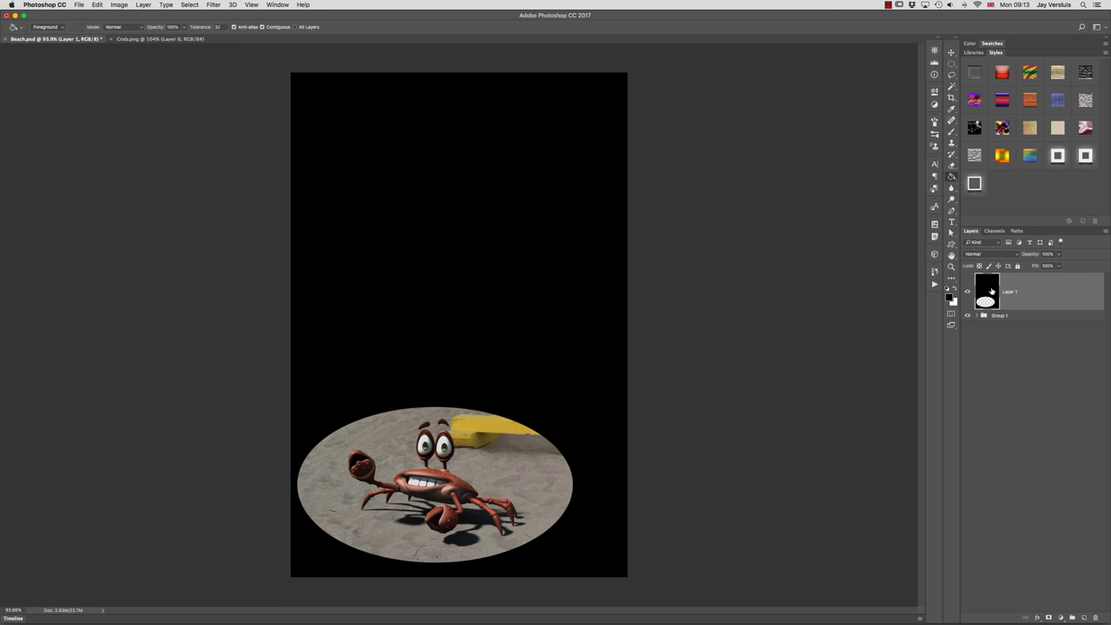
Convert the black vignette layer to a smart object
{"action": "left_click", "coordinate": [144, 5]}
{"action": "mouse_move", "coordinate": [181, 158]}
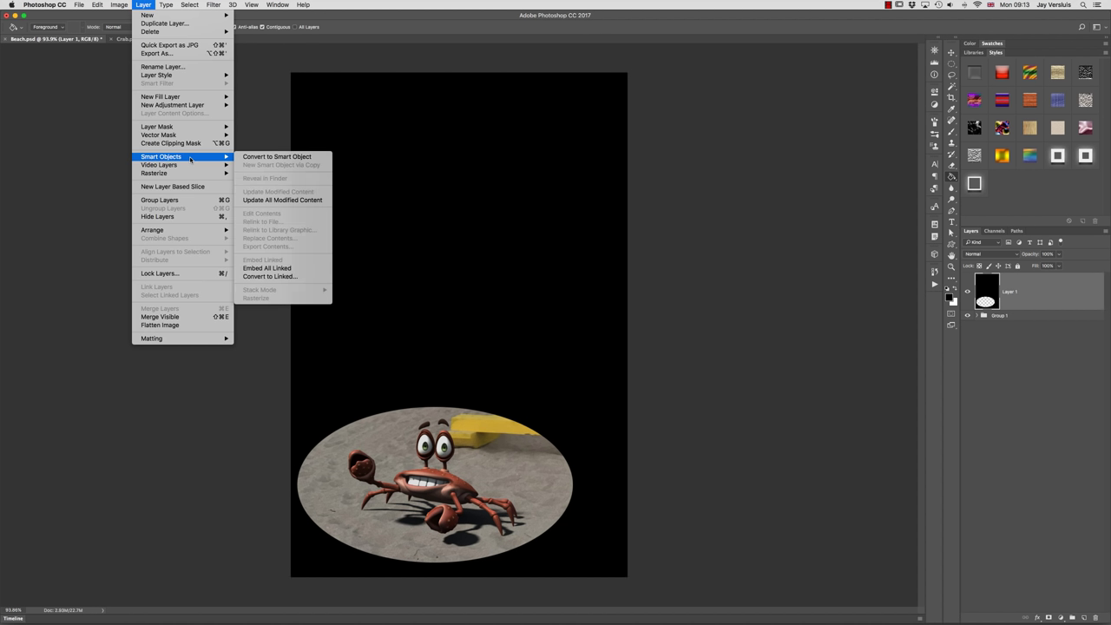
{"action": "left_click", "coordinate": [304, 161]}
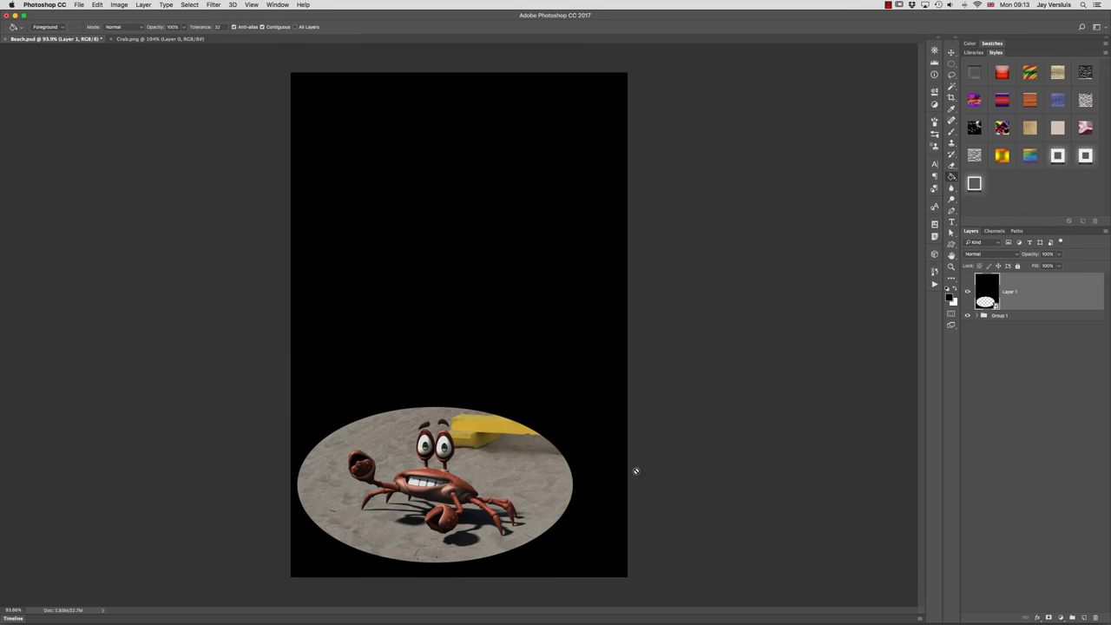
Apply a Gaussian Blur with a radius of 60 pixels to the black vignette layer
{"action": "left_click", "coordinate": [209, 4]}
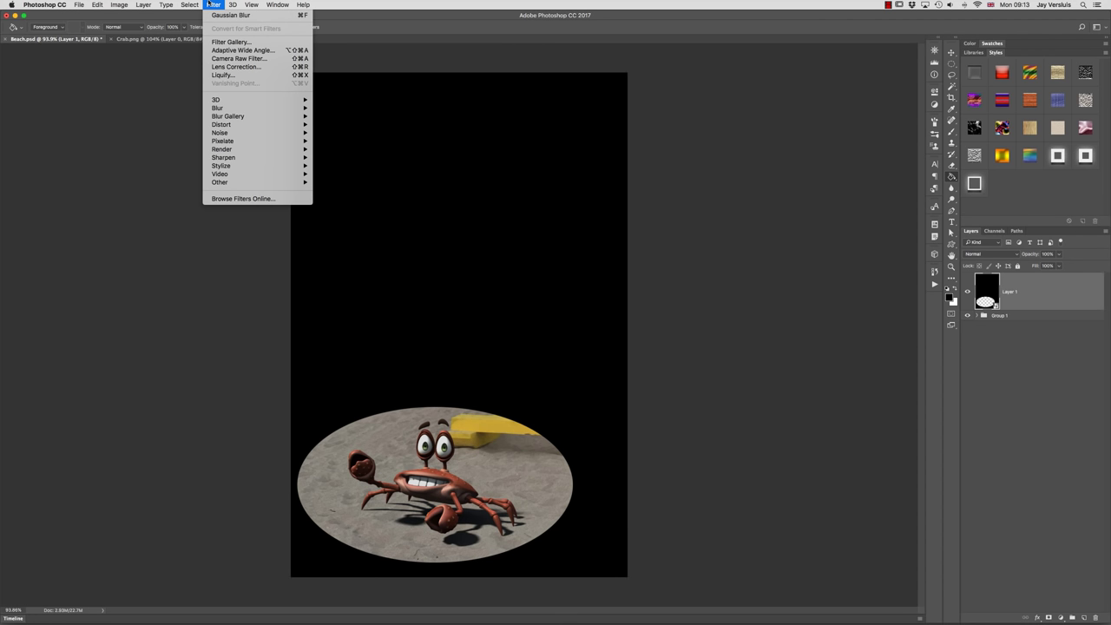
{"action": "mouse_move", "coordinate": [252, 109]}
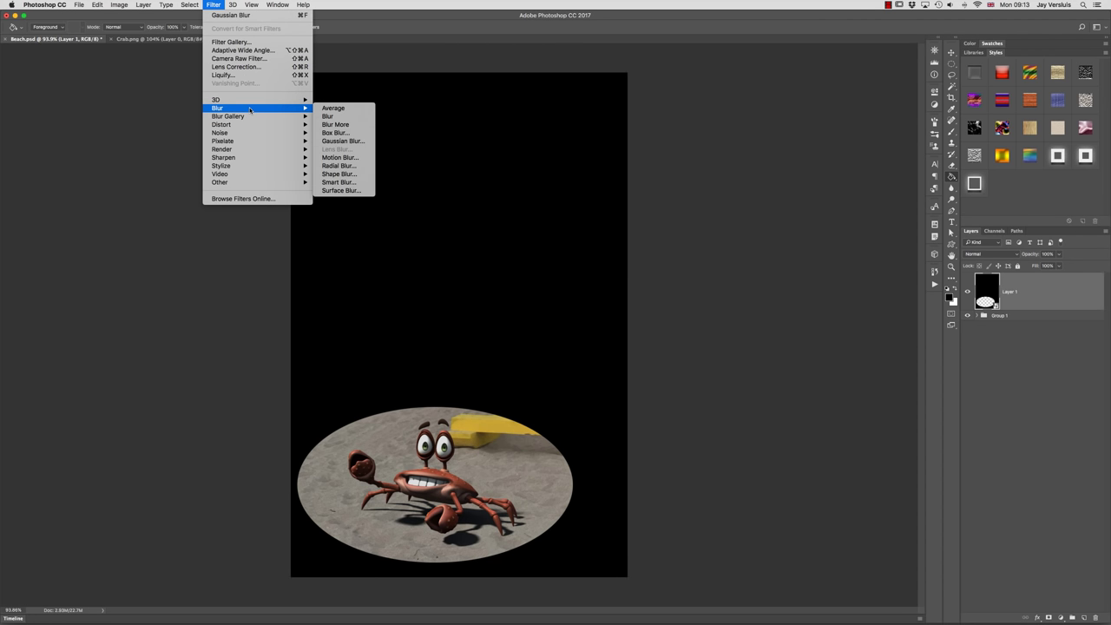
{"action": "left_click", "coordinate": [368, 144]}
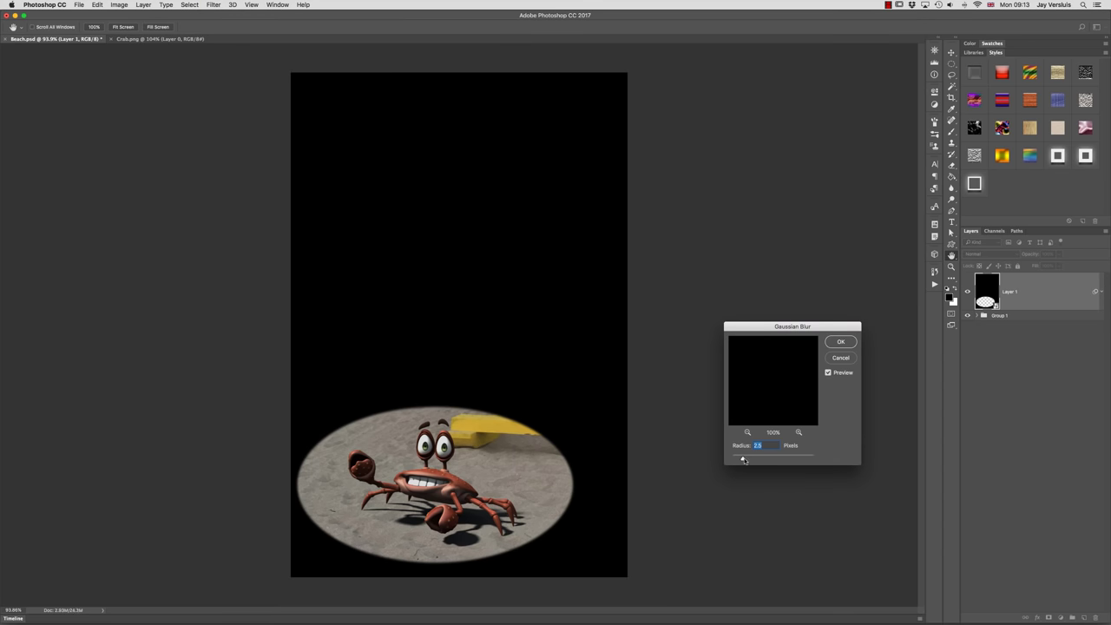
{"action": "left_click_drag", "start_coordinate": [743, 460], "coordinate": [777, 460]}
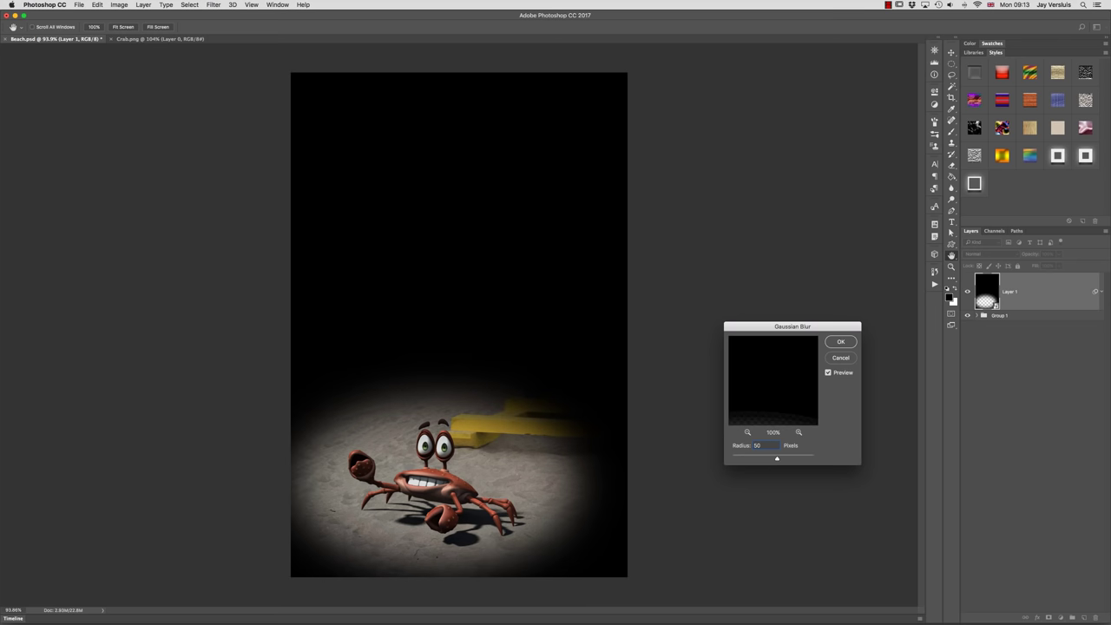
{"action": "type", "text": "60"}
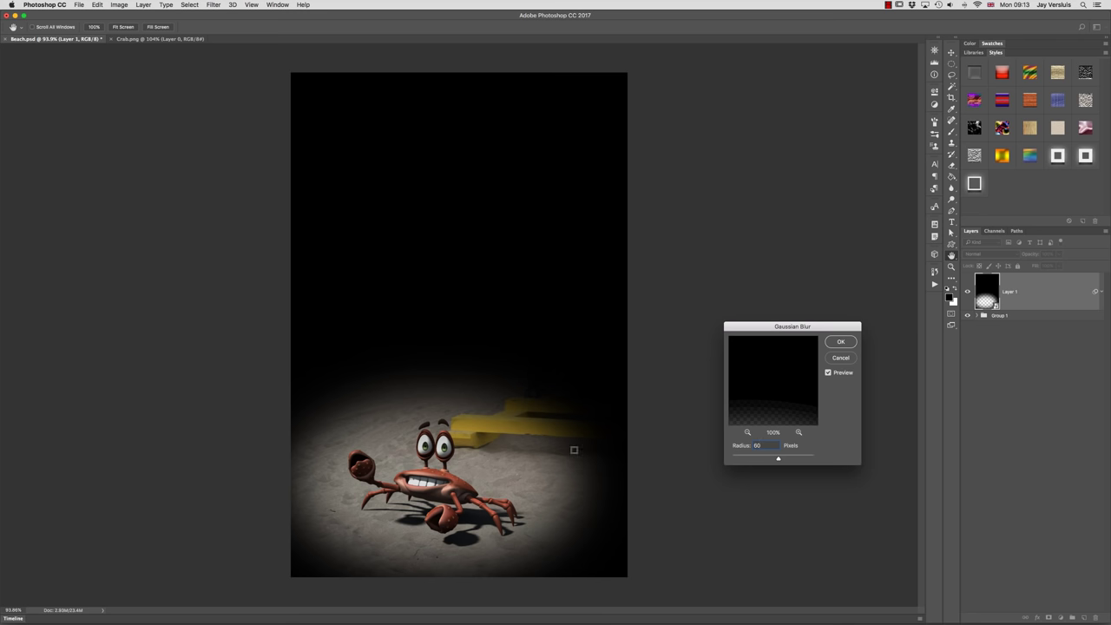
{"action": "left_click", "coordinate": [842, 343]}
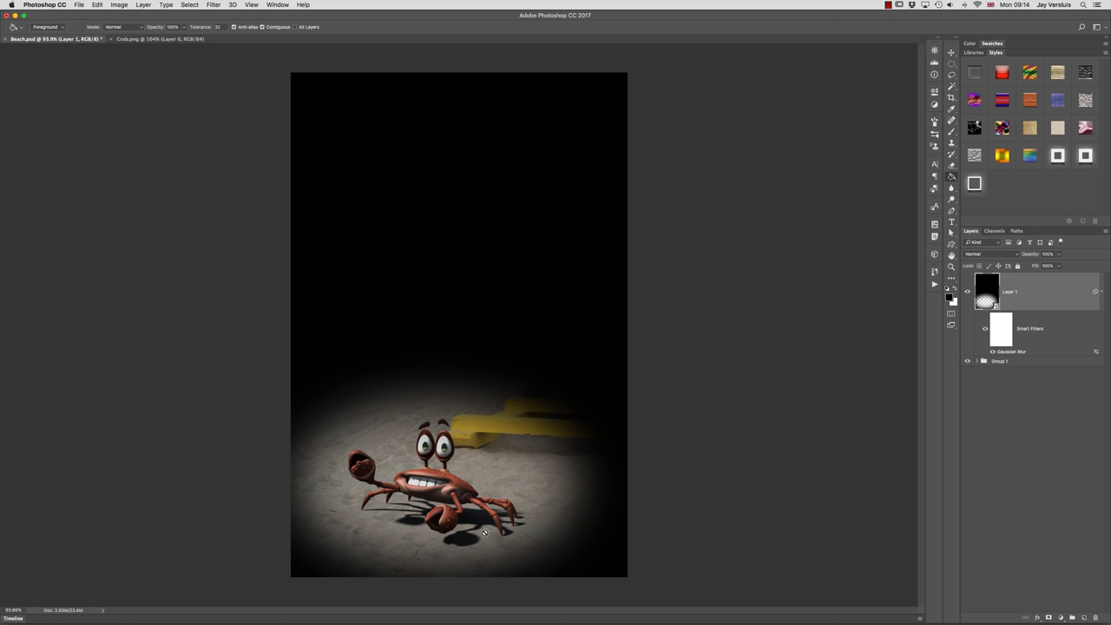
Lower the vignette layer's opacity to a faint darkening, and toggle its visibility to compare the image with and without it
{"action": "key", "text": "g"}
{"action": "left_click_drag", "start_coordinate": [1030, 256], "coordinate": [992, 261]}
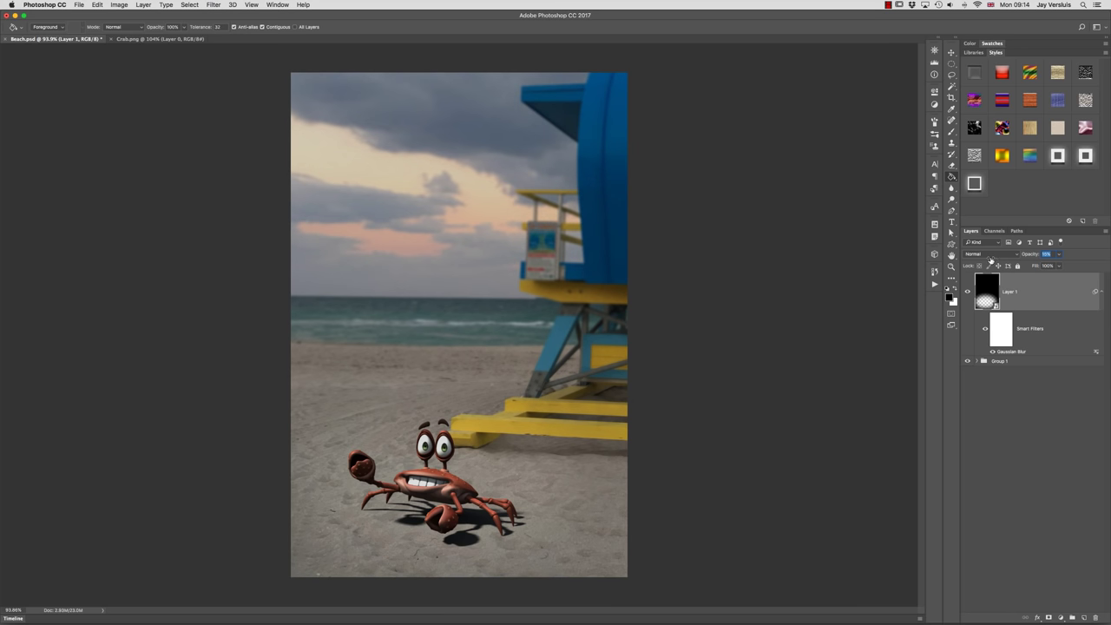
{"action": "left_click_drag", "start_coordinate": [991, 260], "coordinate": [990, 260]}
{"action": "left_click", "coordinate": [968, 294]}
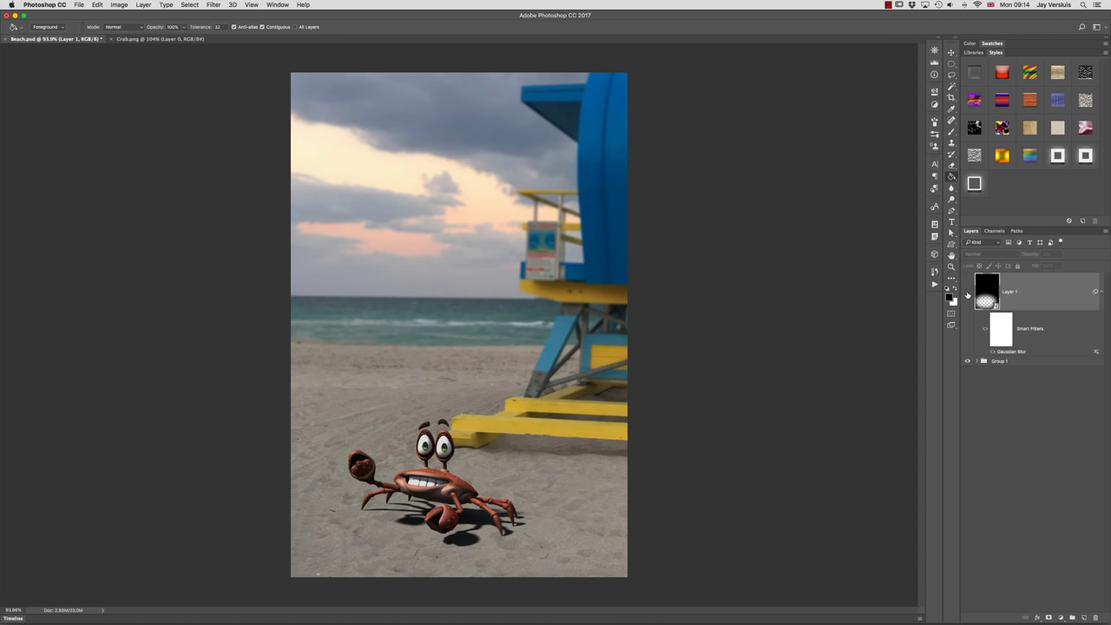
{"action": "left_click", "coordinate": [968, 294]}
{"action": "left_click", "coordinate": [968, 295]}
{"action": "left_click", "coordinate": [968, 295]}
{"action": "left_click", "coordinate": [968, 295]}
{"action": "left_click", "coordinate": [968, 295]}
{"action": "left_click", "coordinate": [968, 295]}
{"action": "left_click", "coordinate": [968, 295]}
{"action": "left_click", "coordinate": [968, 294]}
{"action": "left_click", "coordinate": [968, 294]}
Try a stronger vignette at 37% opacity, and toggle the layer's visibility to compare the effect
{"action": "left_click_drag", "start_coordinate": [1027, 256], "coordinate": [1037, 257]}
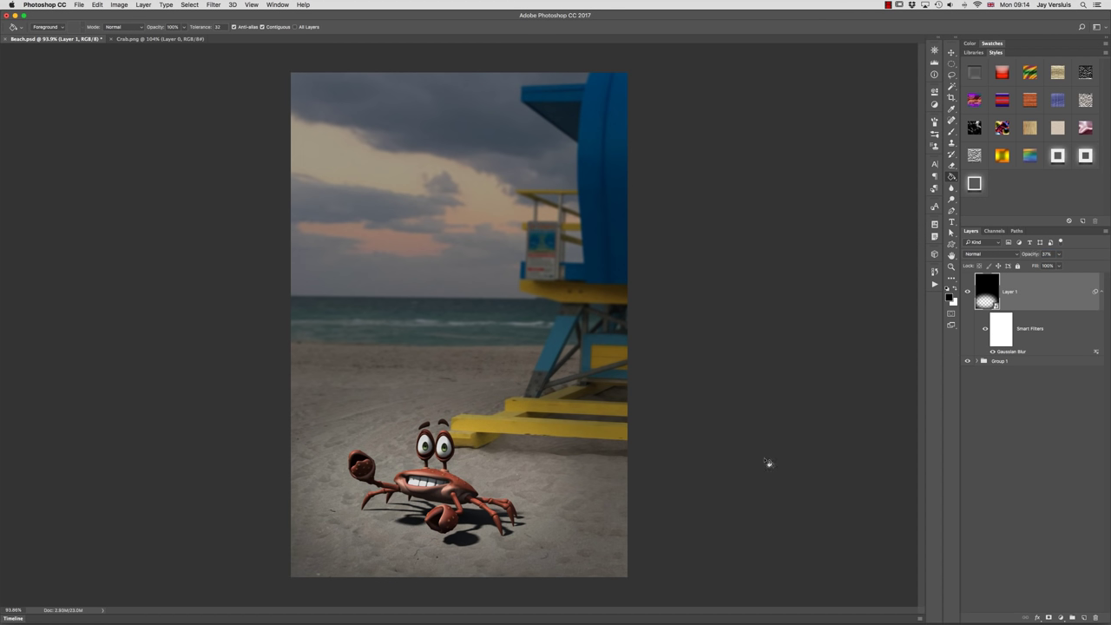
{"action": "left_click", "coordinate": [968, 292]}
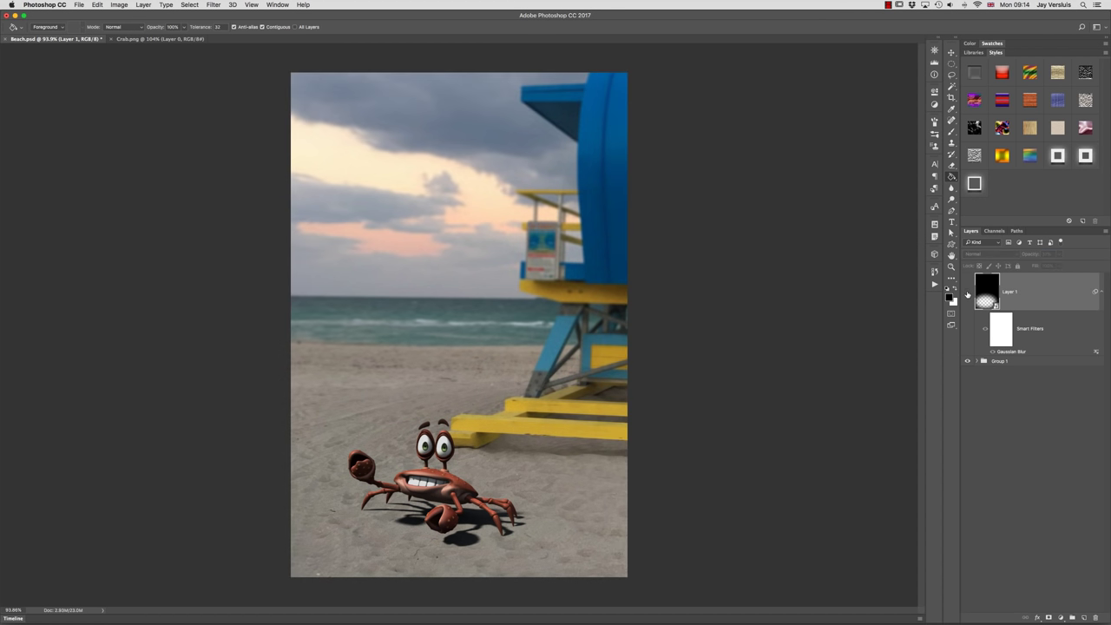
{"action": "left_click", "coordinate": [969, 292]}
{"action": "left_click", "coordinate": [968, 292]}
{"action": "left_click", "coordinate": [968, 292]}
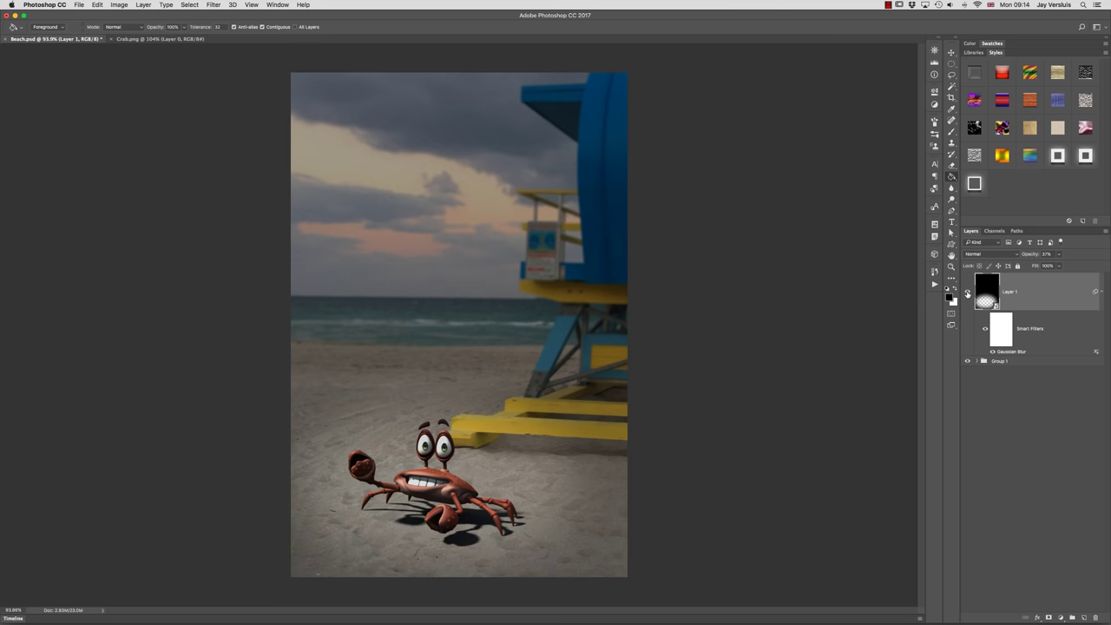
{"action": "left_click", "coordinate": [968, 292]}
{"action": "left_click", "coordinate": [968, 293]}
Set the vignette layer's opacity to 15%, and toggle its visibility to check the subtle darkening
{"action": "left_click_drag", "start_coordinate": [1031, 256], "coordinate": [1023, 257]}
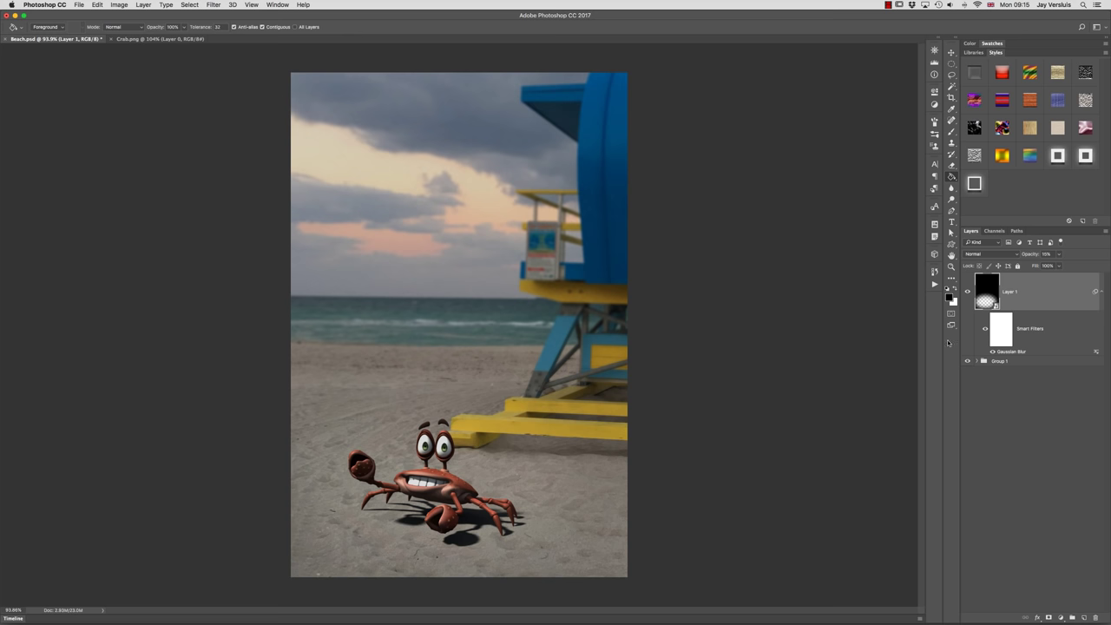
{"action": "left_click", "coordinate": [969, 293]}
{"action": "left_click", "coordinate": [969, 293]}
{"action": "left_click", "coordinate": [969, 292]}
{"action": "left_click", "coordinate": [969, 293]}
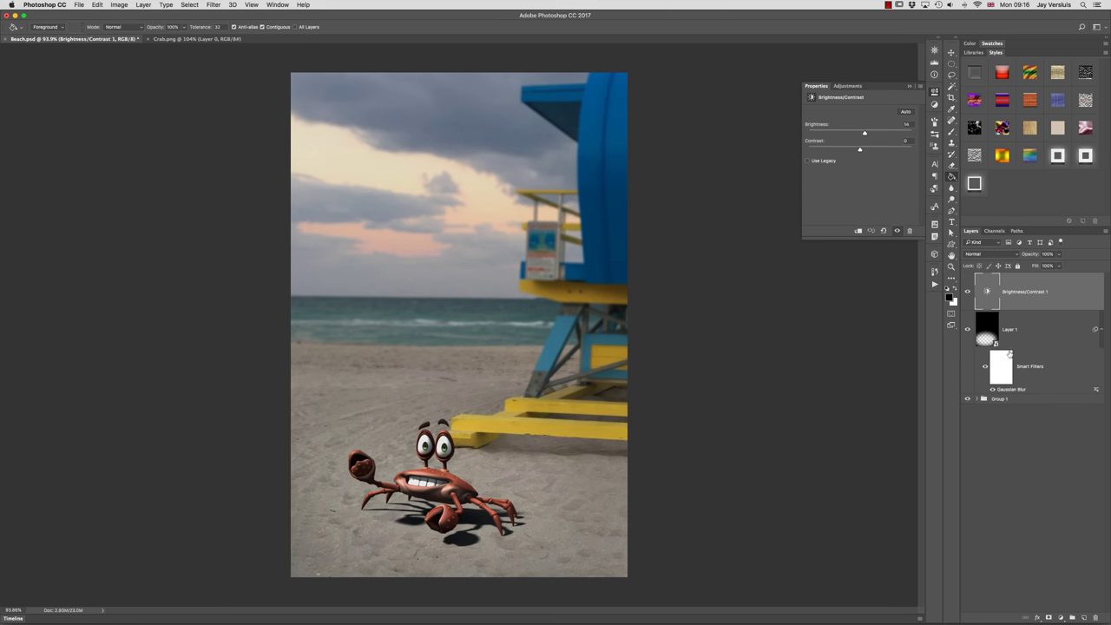
Select and expand the layer group to review the layers inside it
{"action": "left_click", "coordinate": [977, 401]}
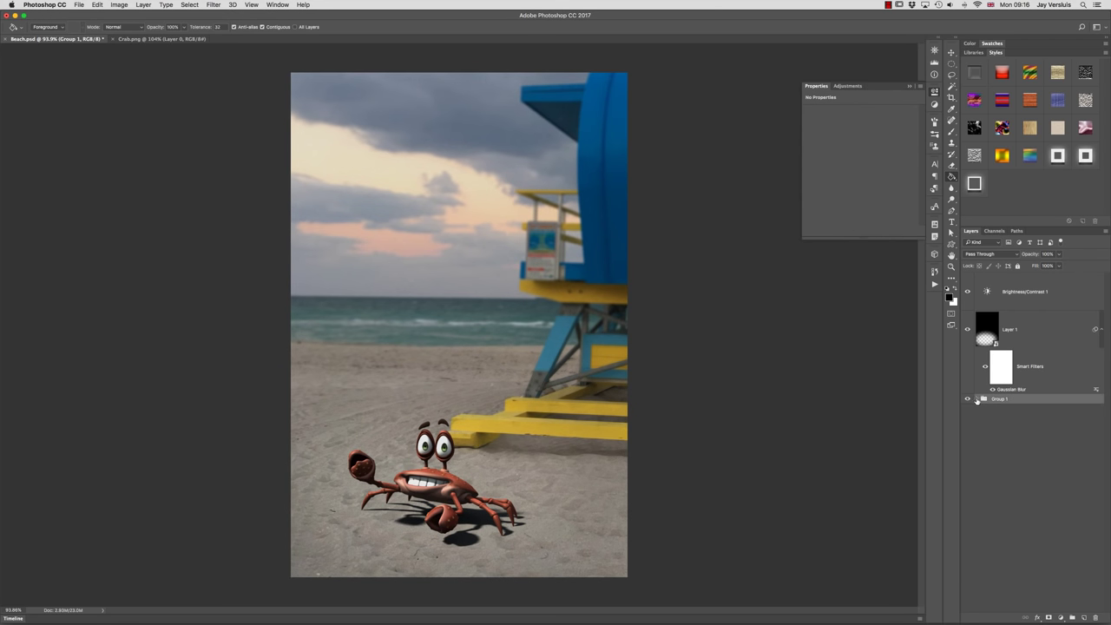
{"action": "left_click", "coordinate": [978, 399]}
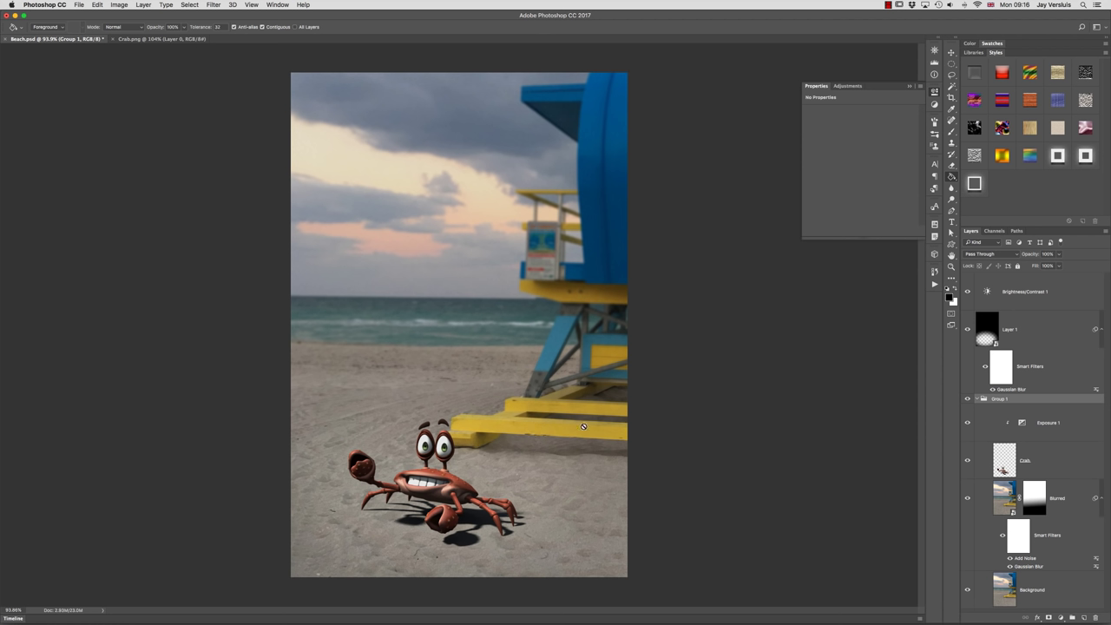